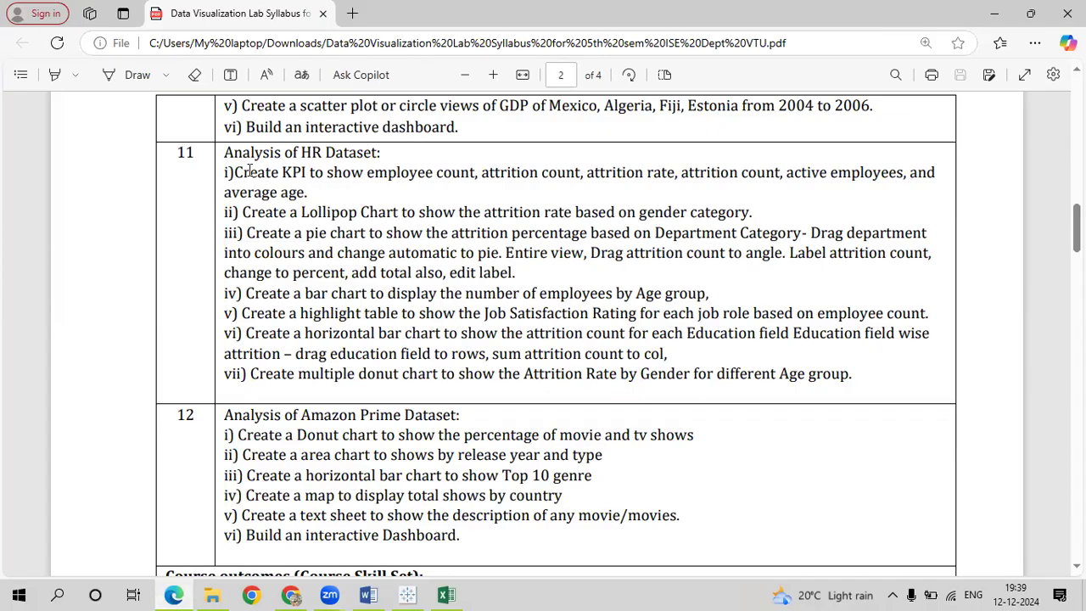
Highlight the KPI task under Analysis of HR Dataset in the syllabus and switch to the HR Data workbook in Excel
drag(235, 173, 320, 196)
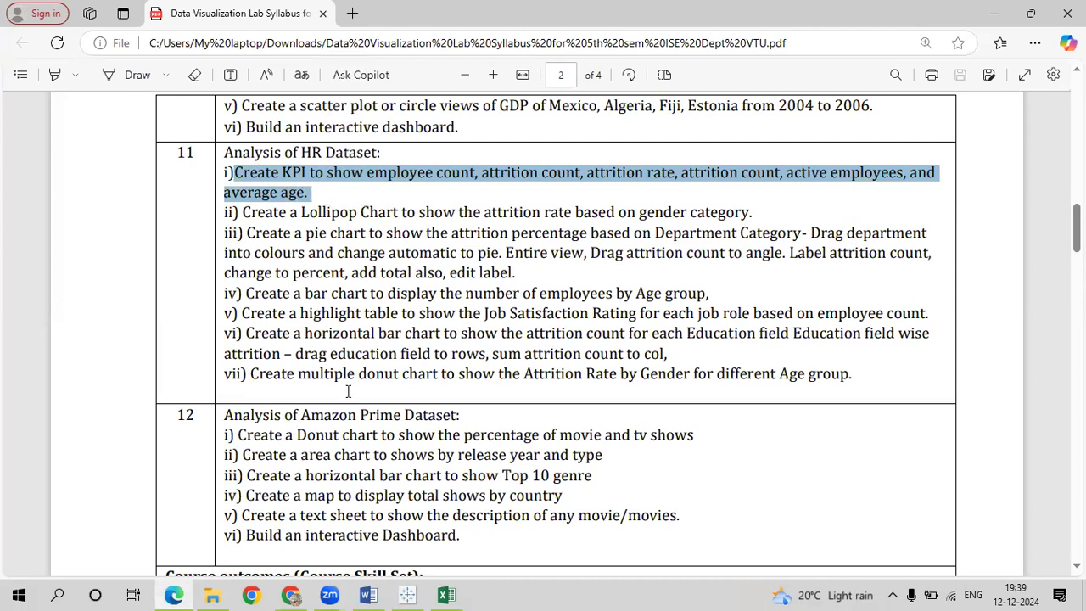
click(452, 593)
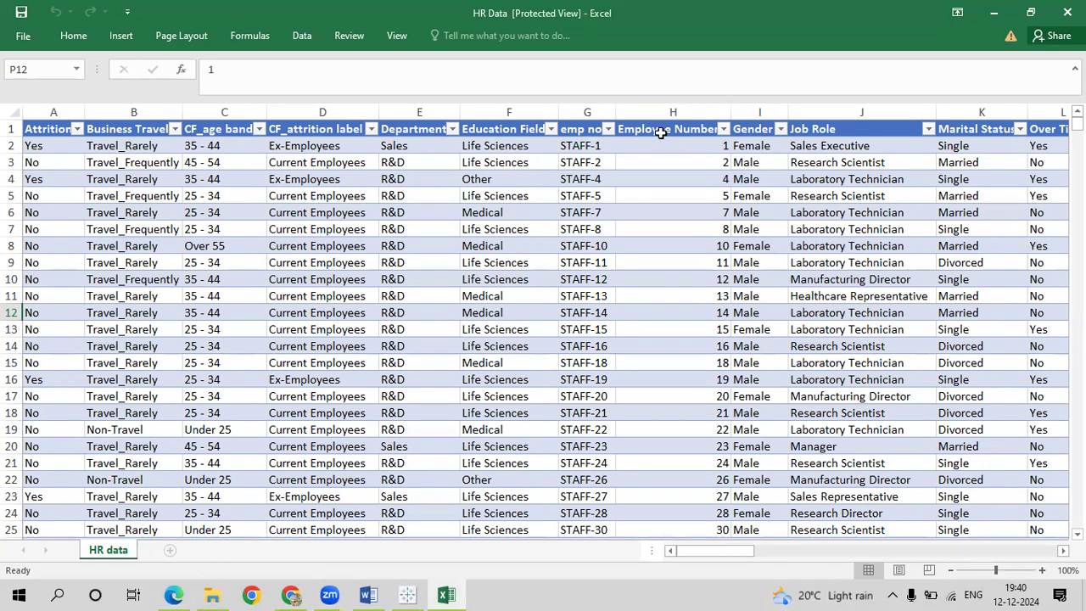
Examine the HR data column headers one by one from Employee Number through Years With Curr Manager
click(661, 133)
key(Right)
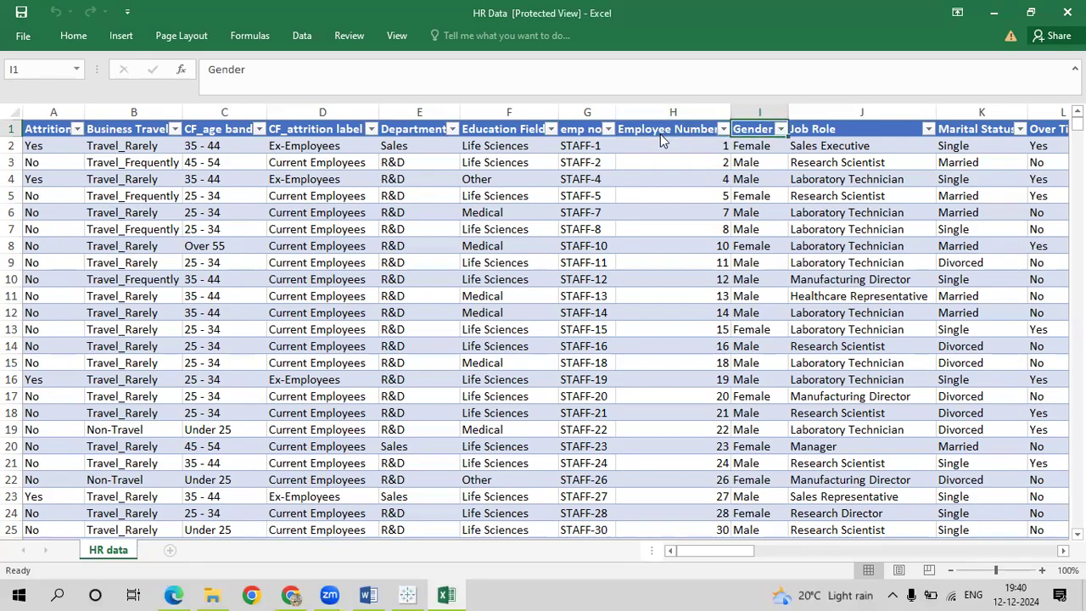
key(Right)
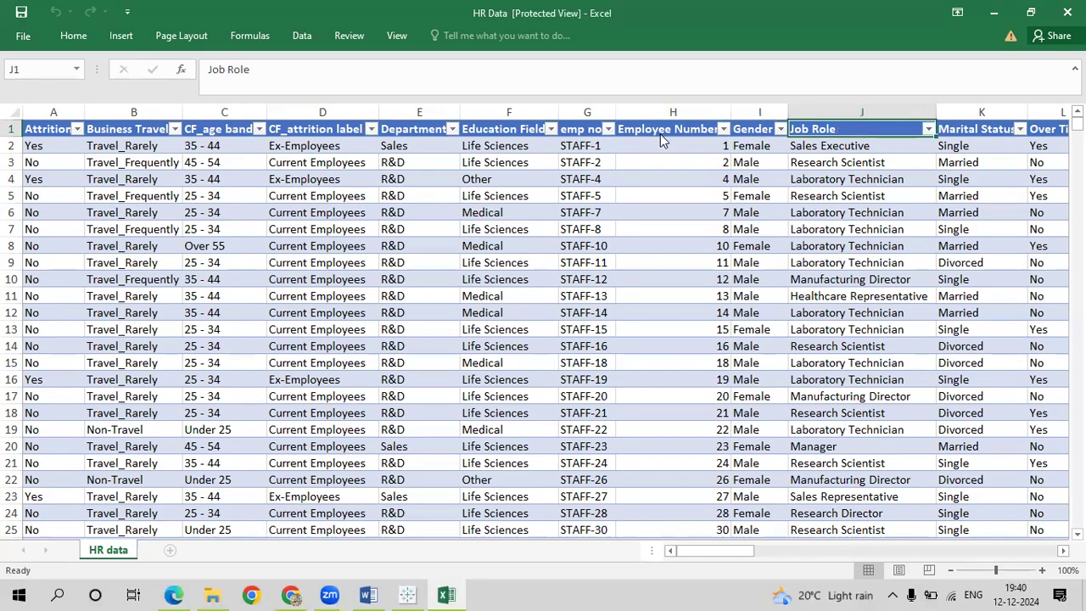
key(Right)
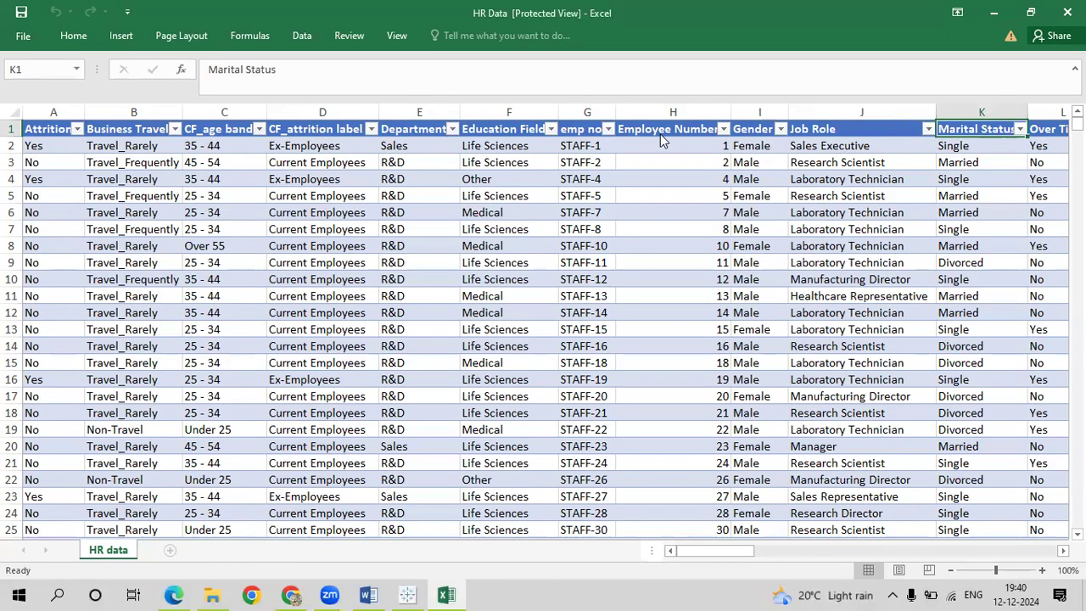
key(Right)
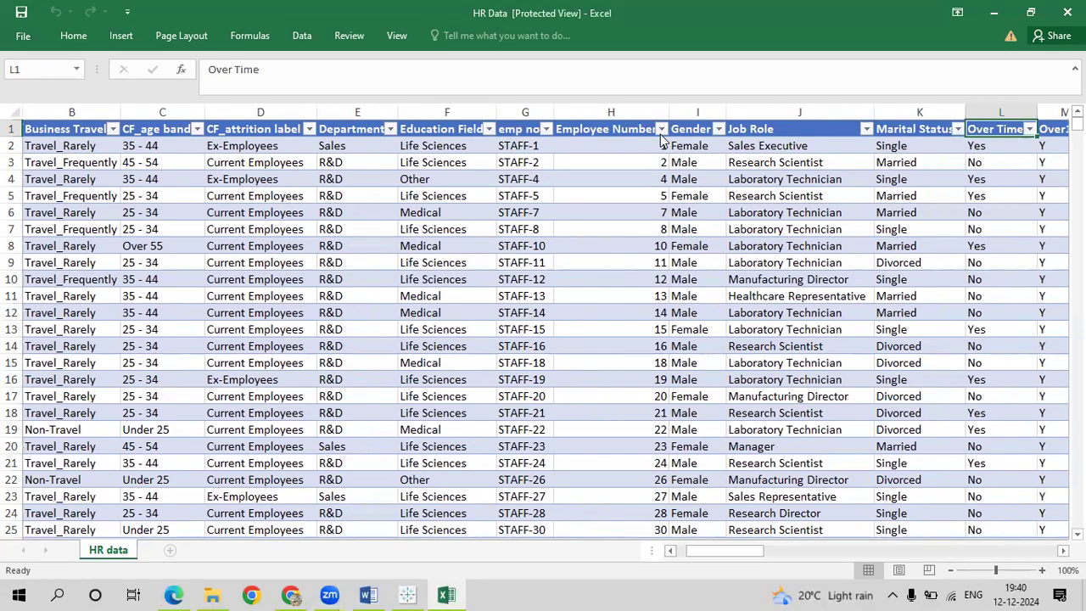
key(Right)
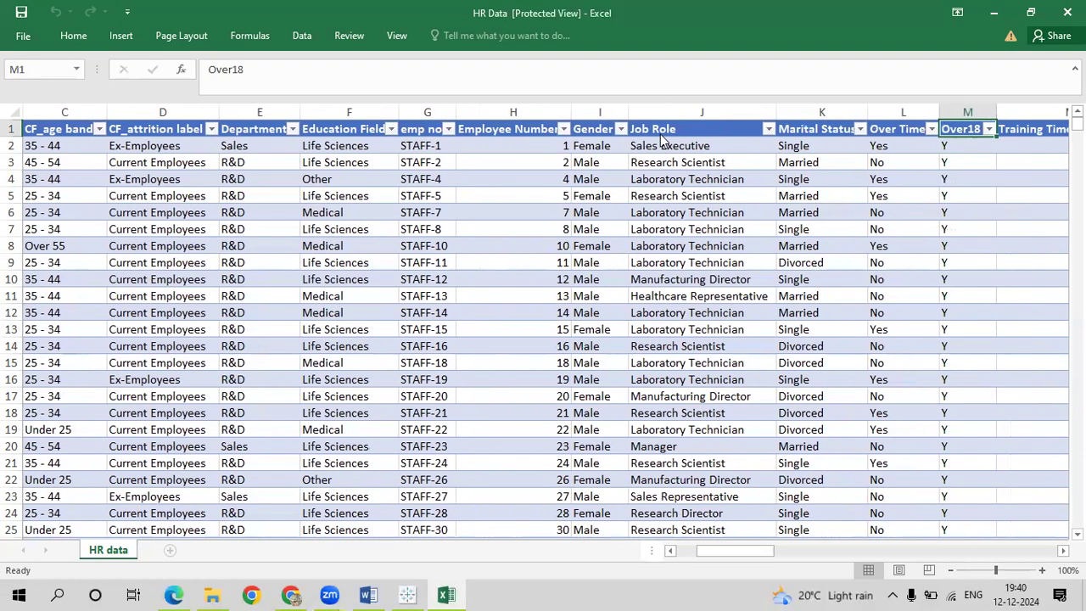
key(Right)
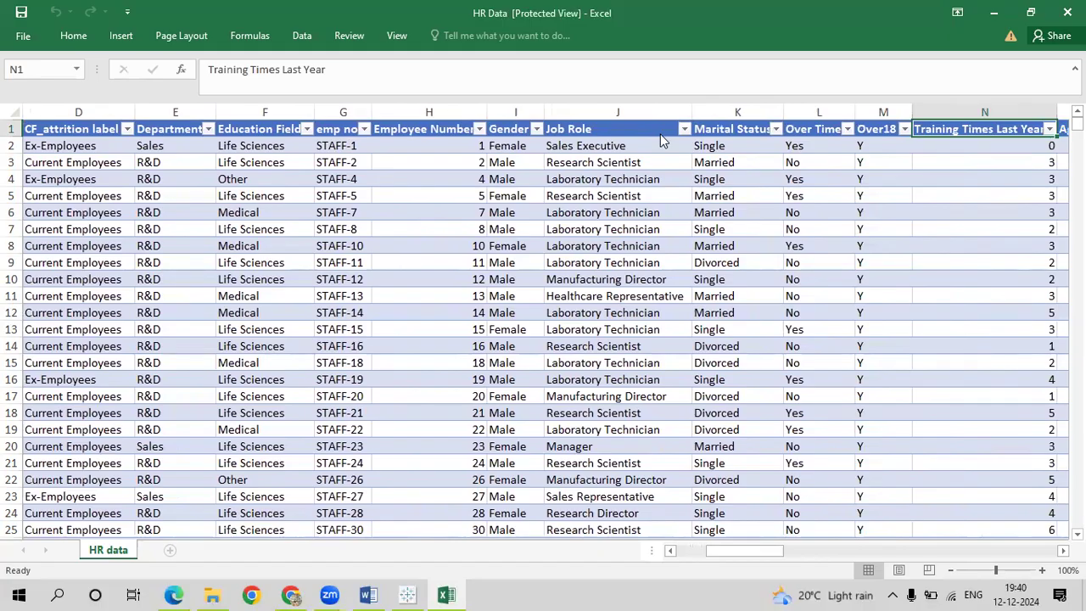
key(Right)
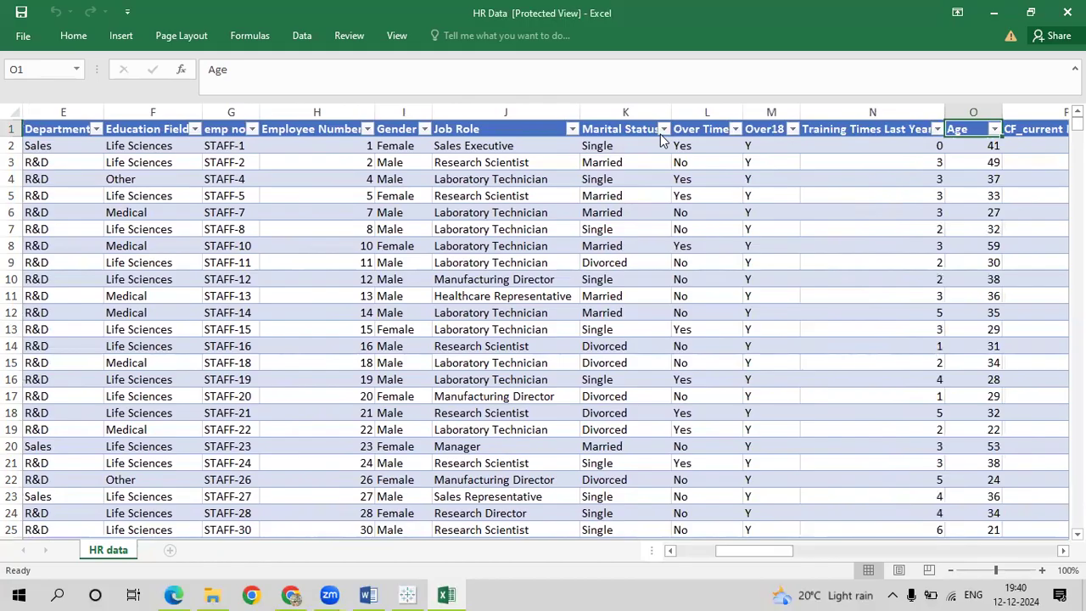
key(Right)
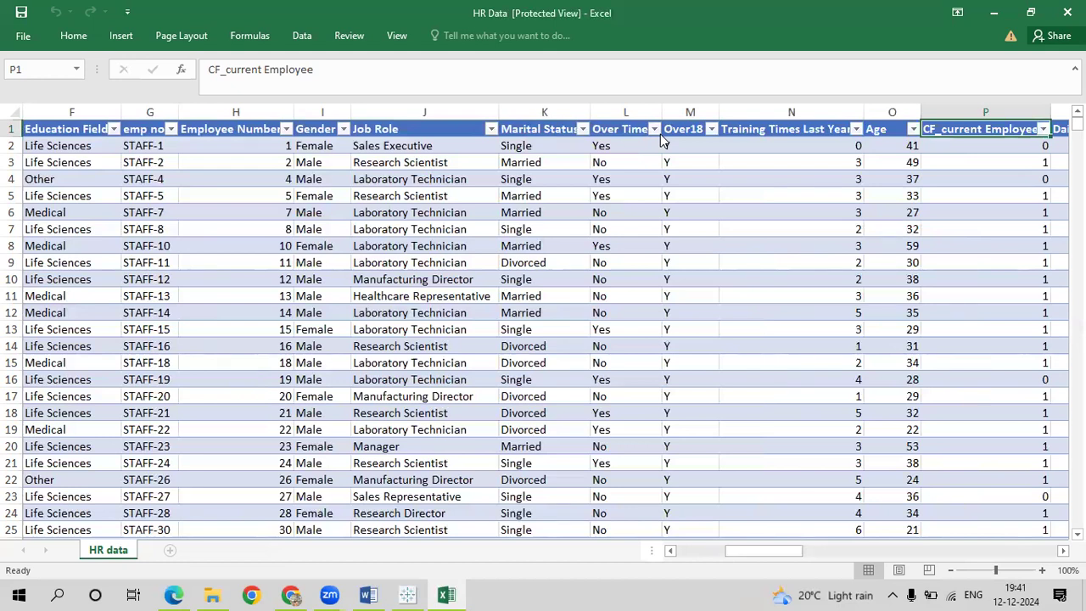
key(Right)
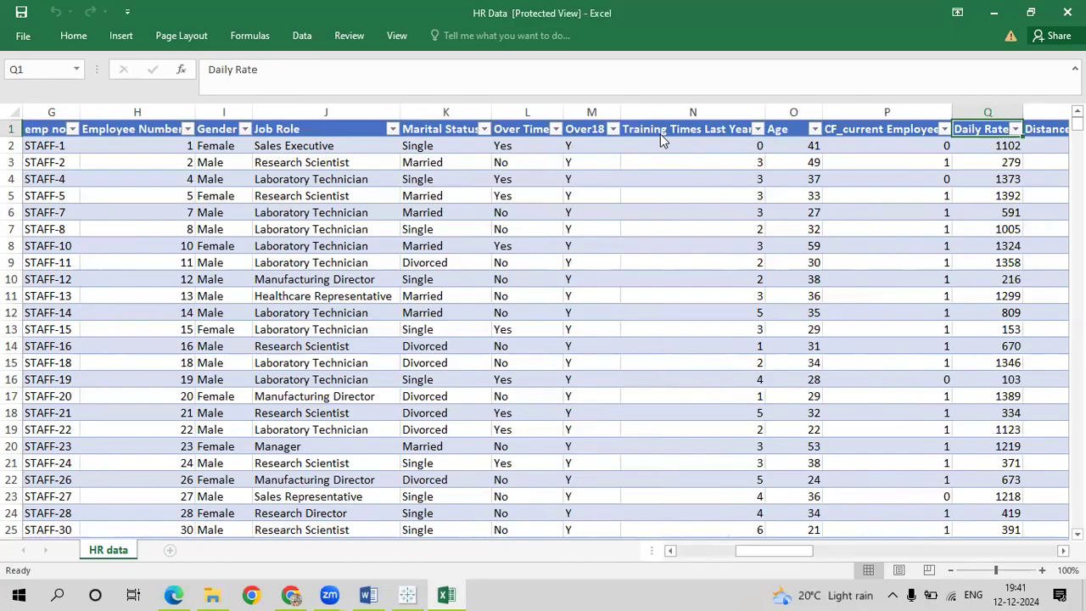
key(Right)
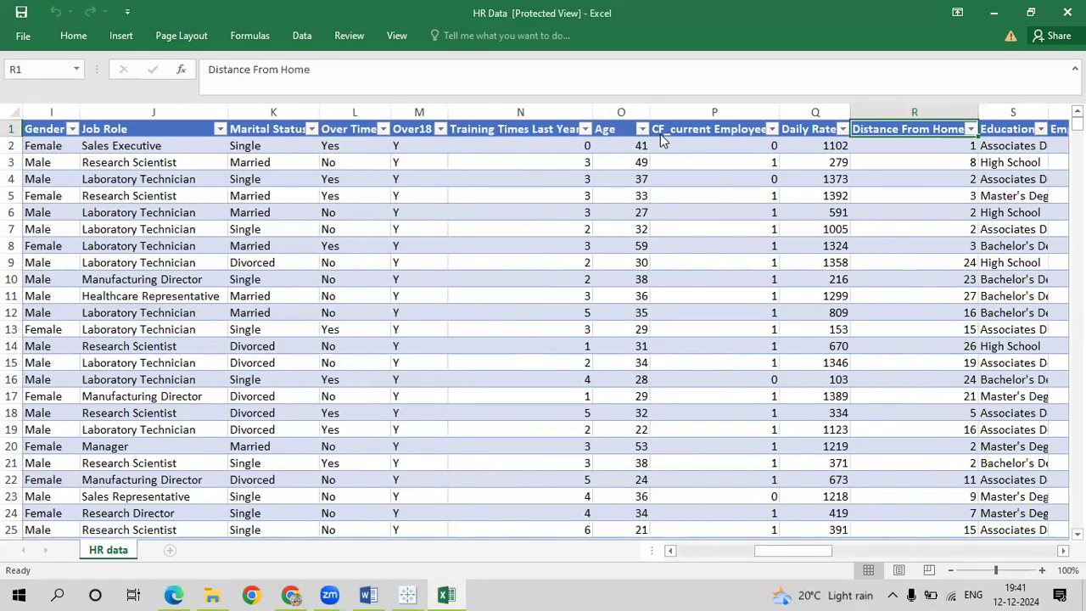
key(Right)
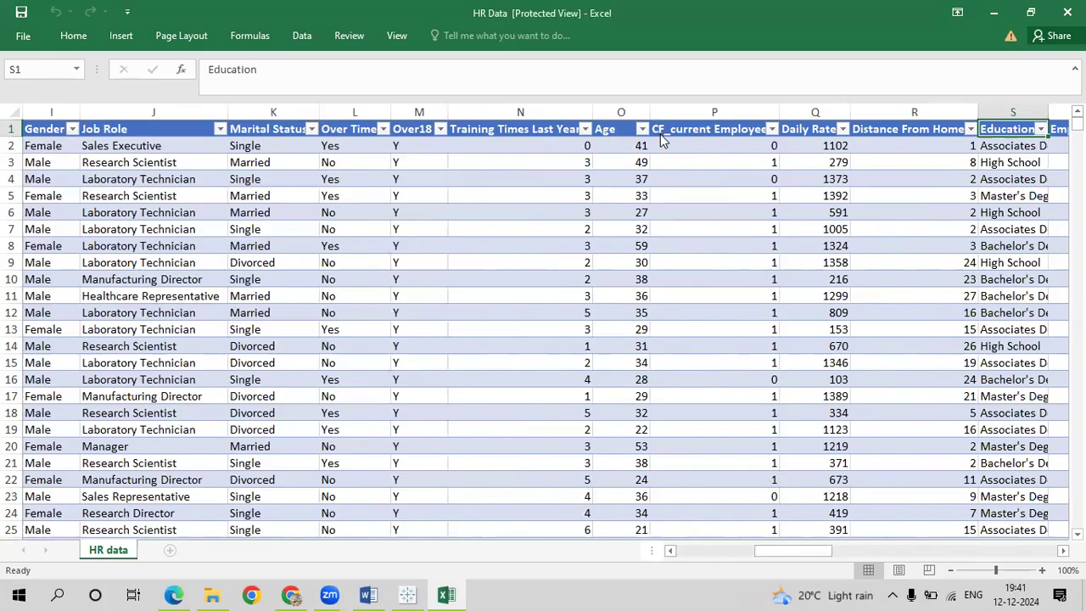
key(Right)
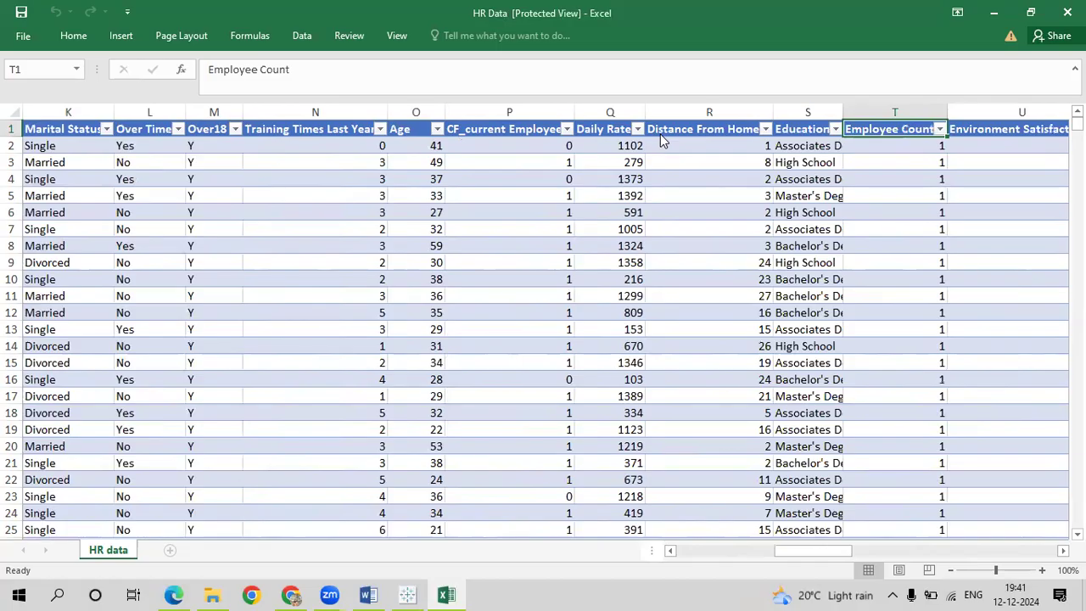
key(Right)
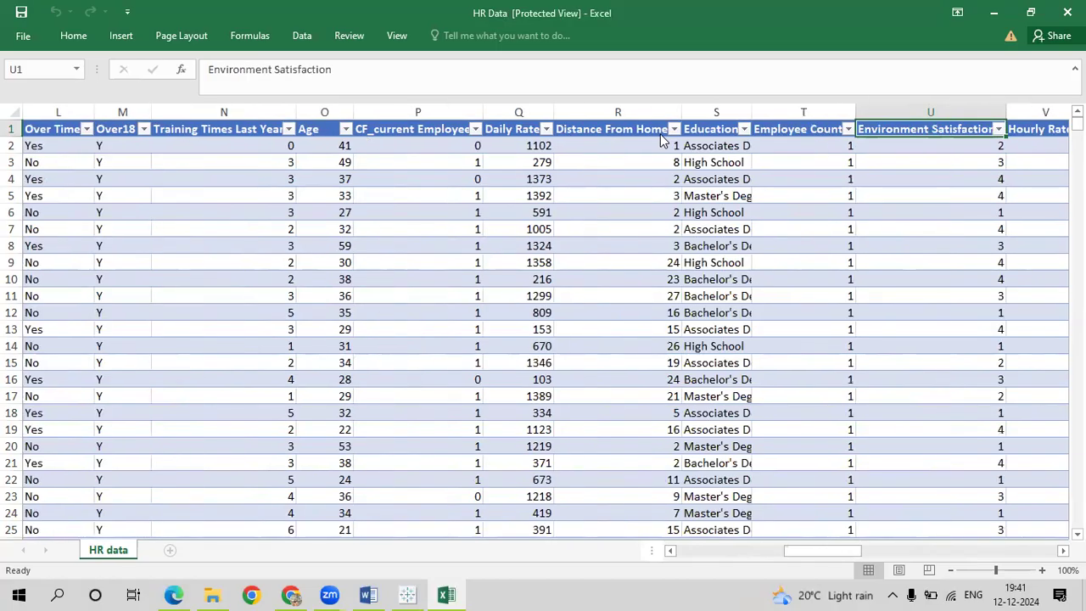
key(Right)
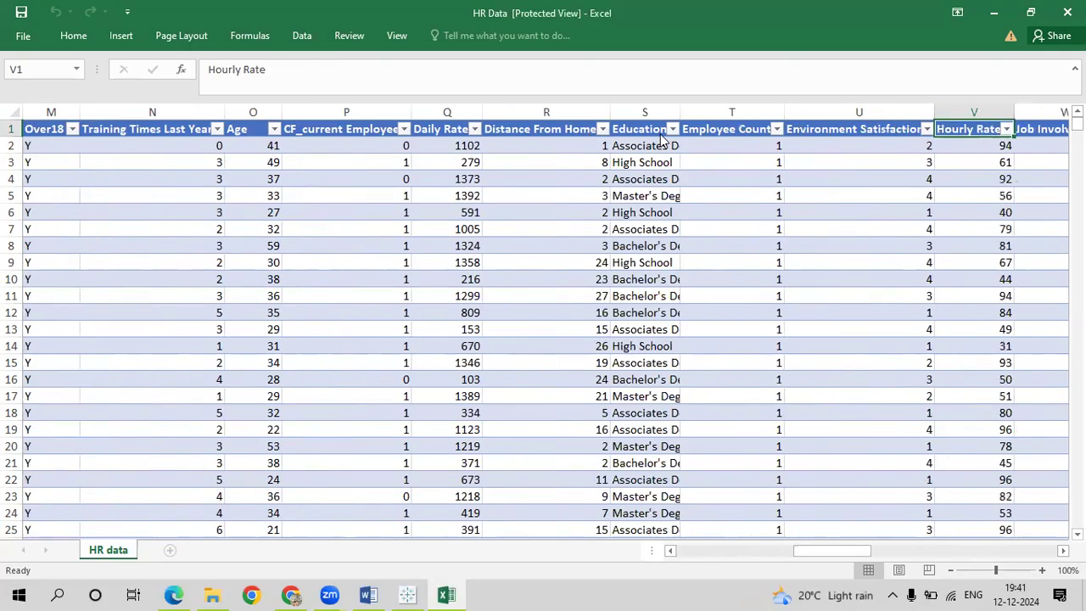
key(Right)
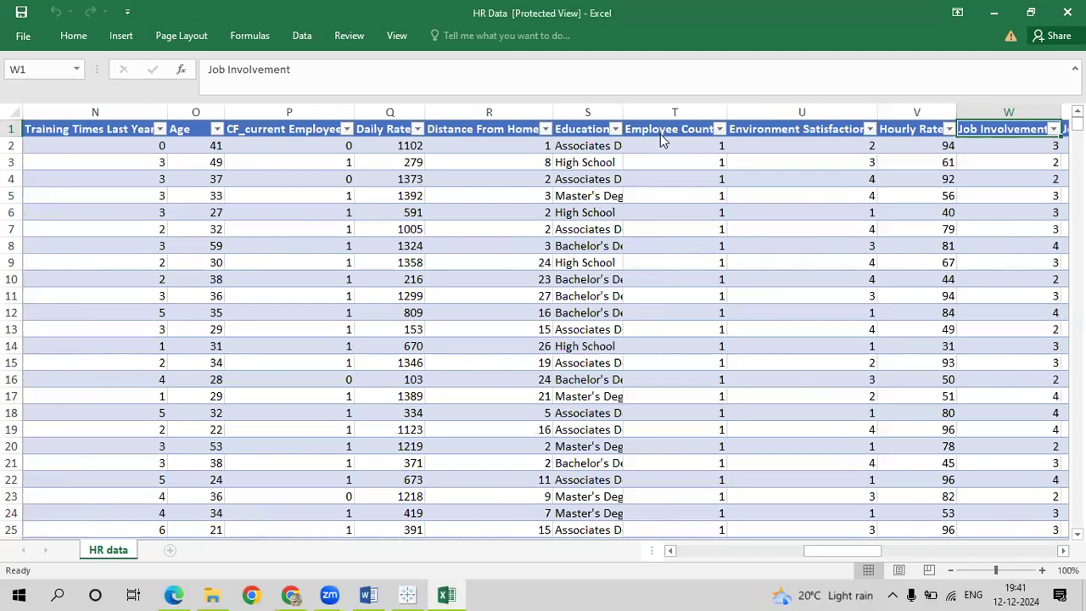
key(Right)
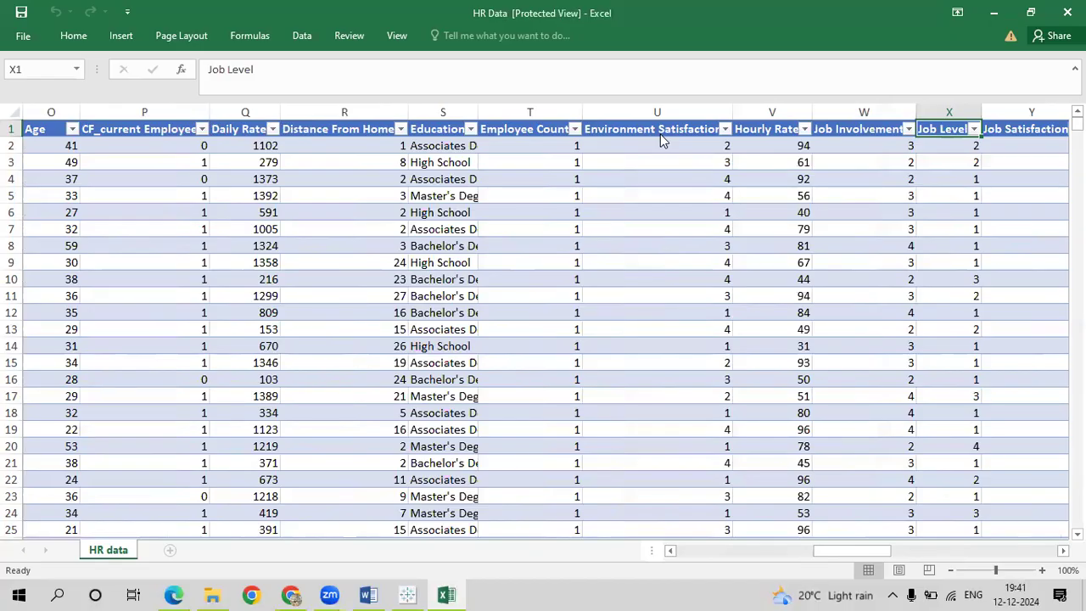
key(Right)
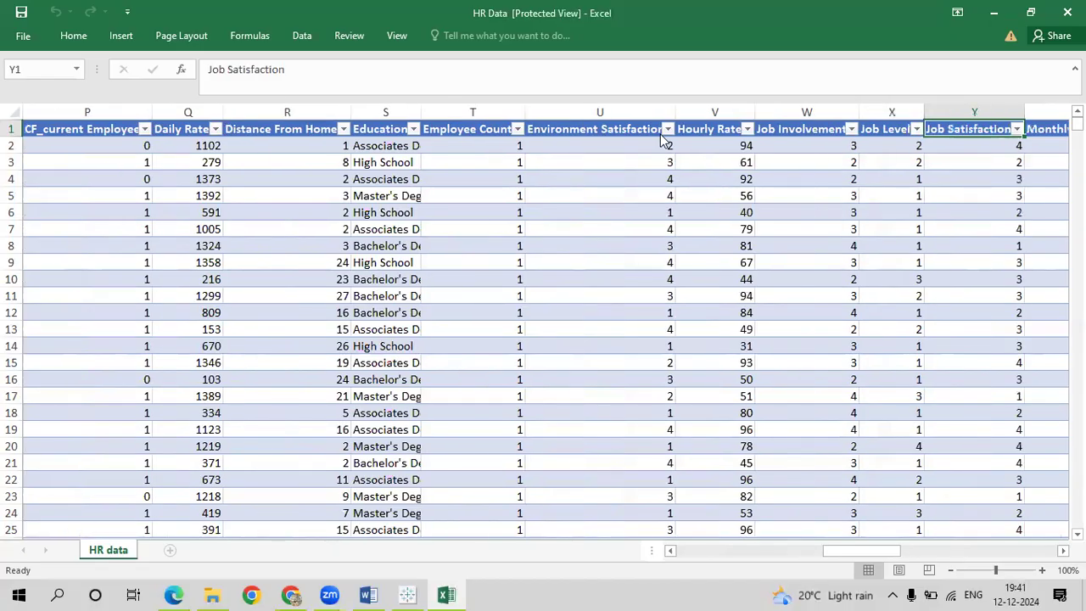
key(Right)
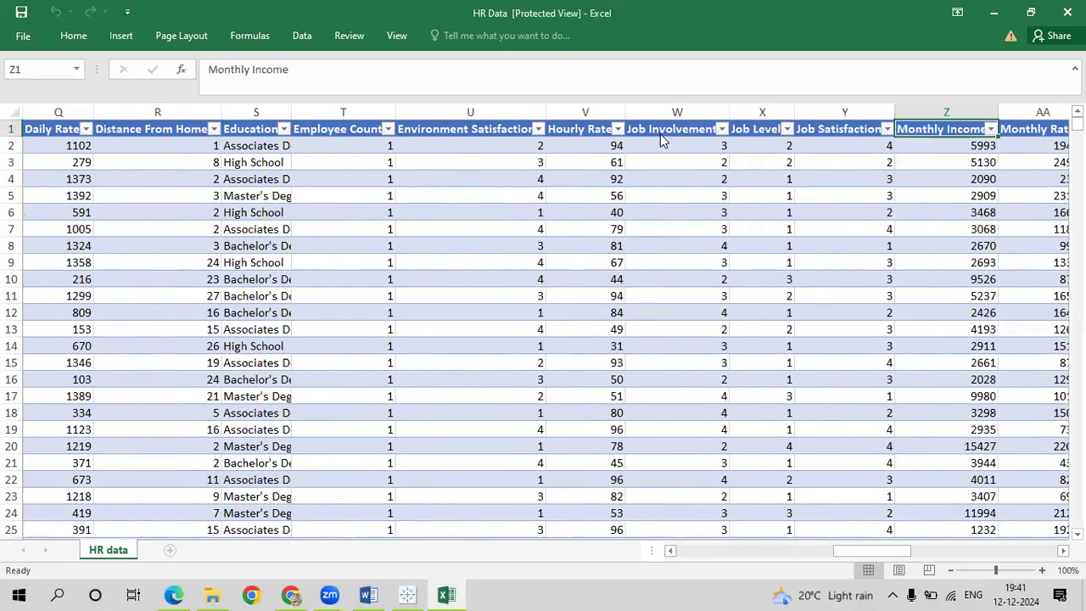
key(Right)
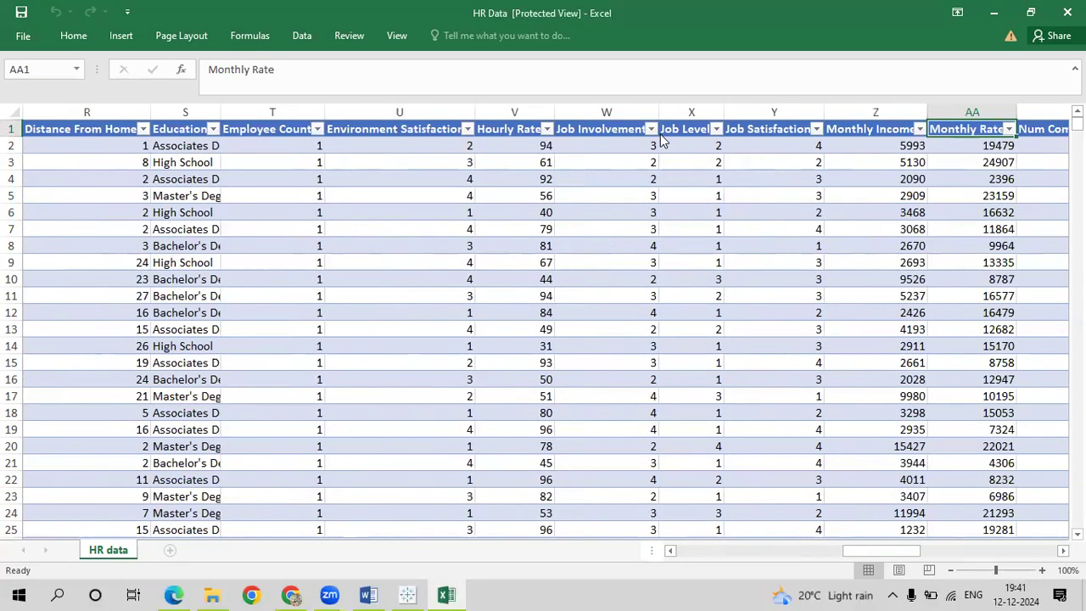
key(Right)
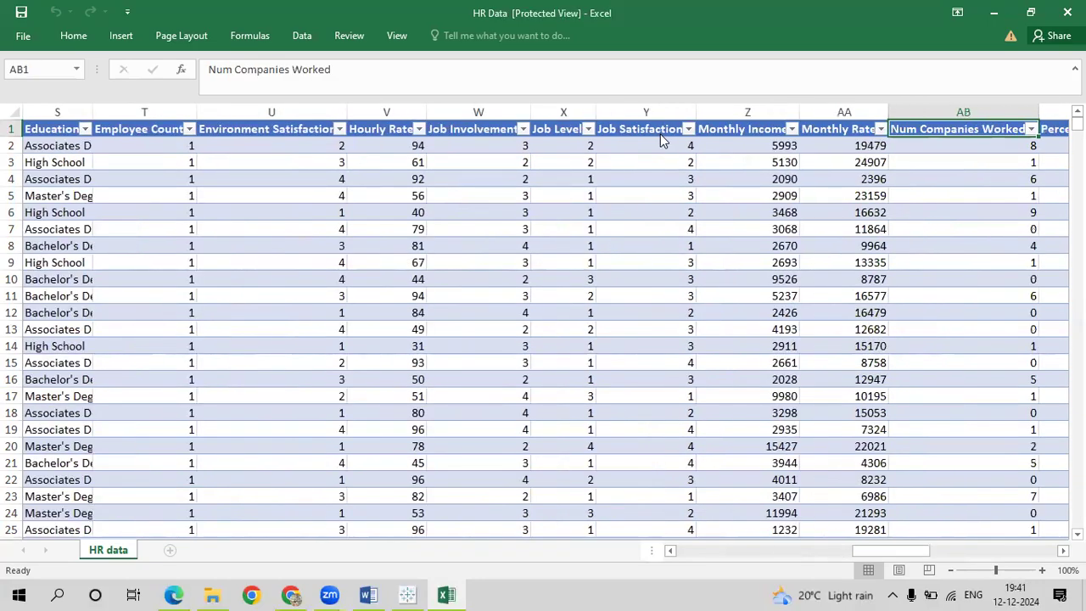
key(Right)
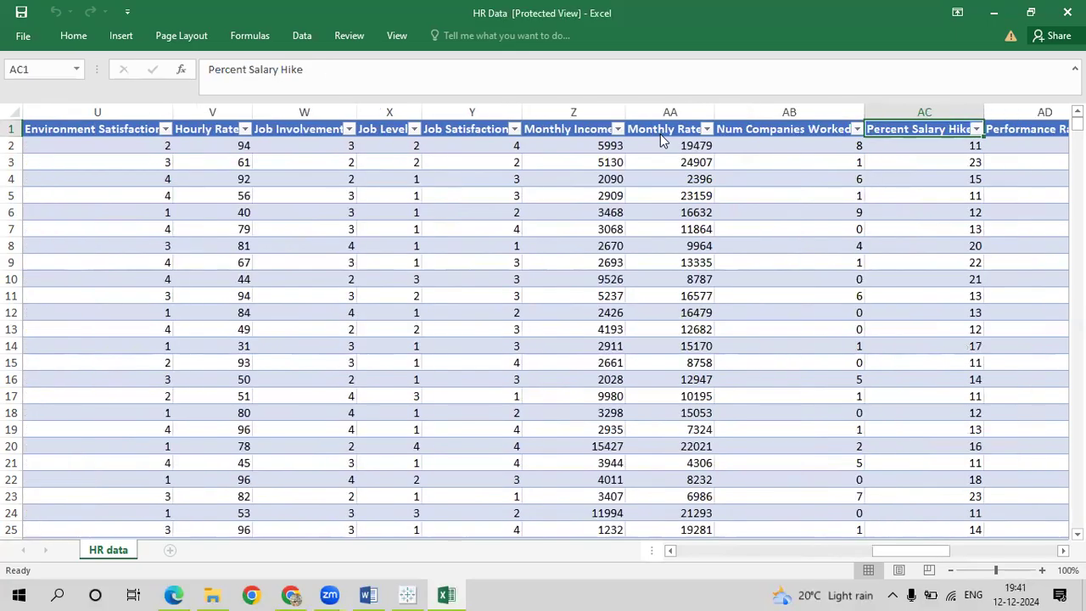
key(Right)
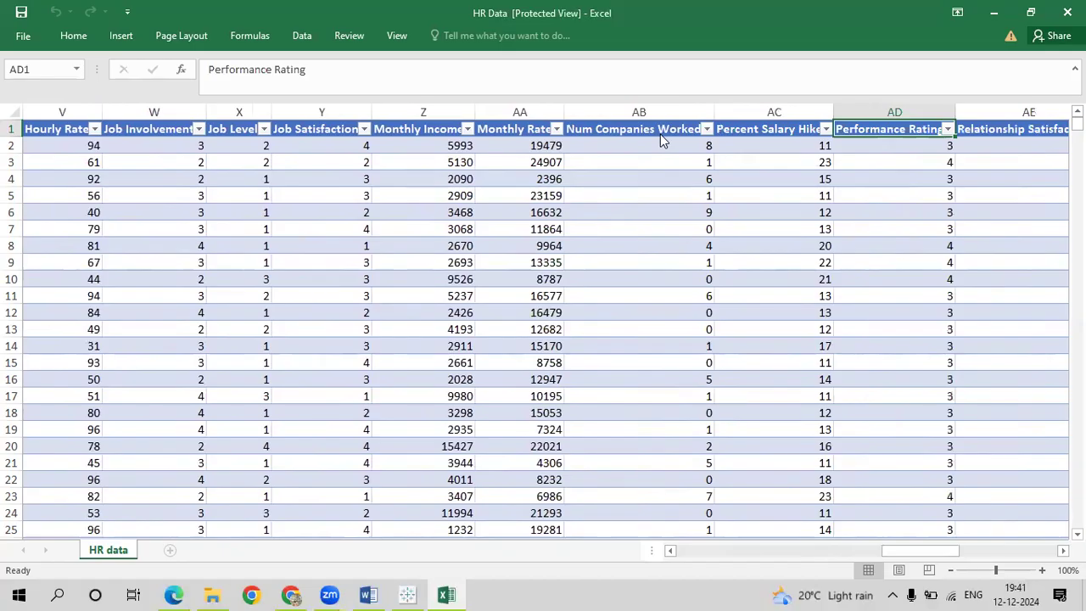
key(Right)
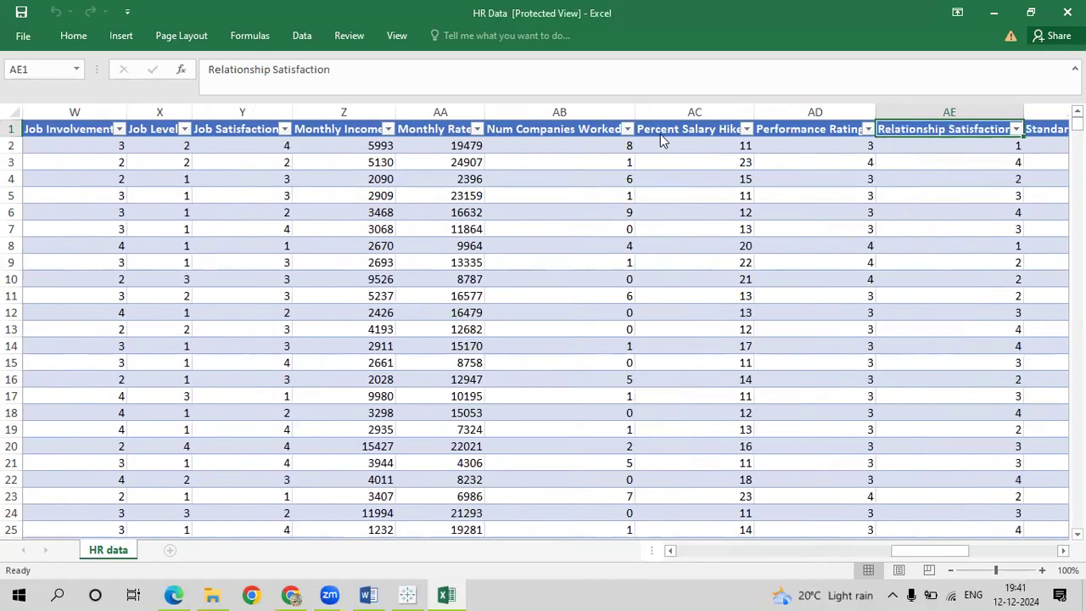
key(Right)
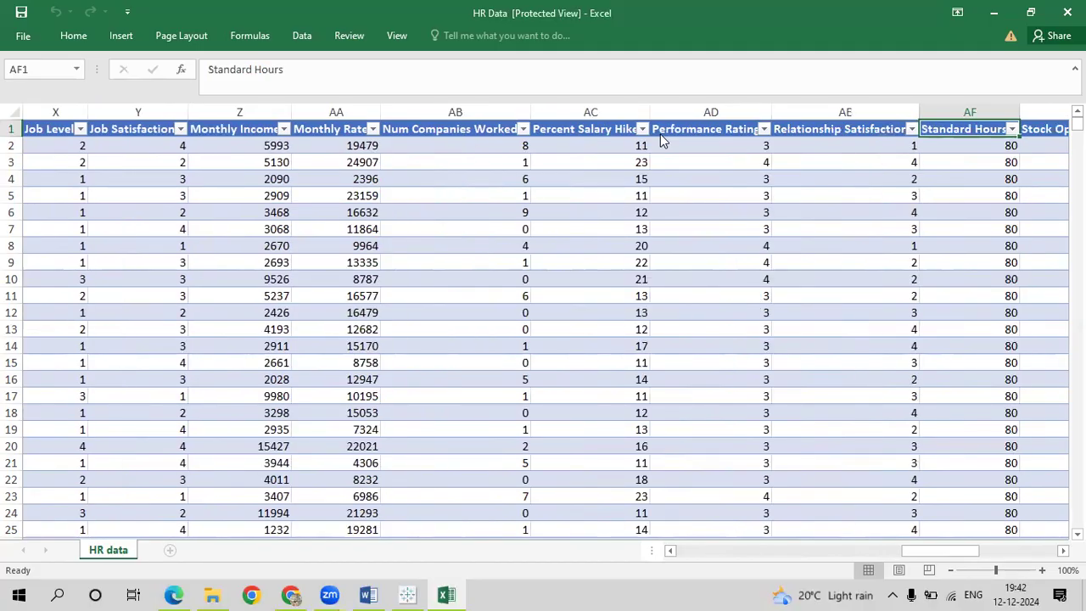
key(Right)
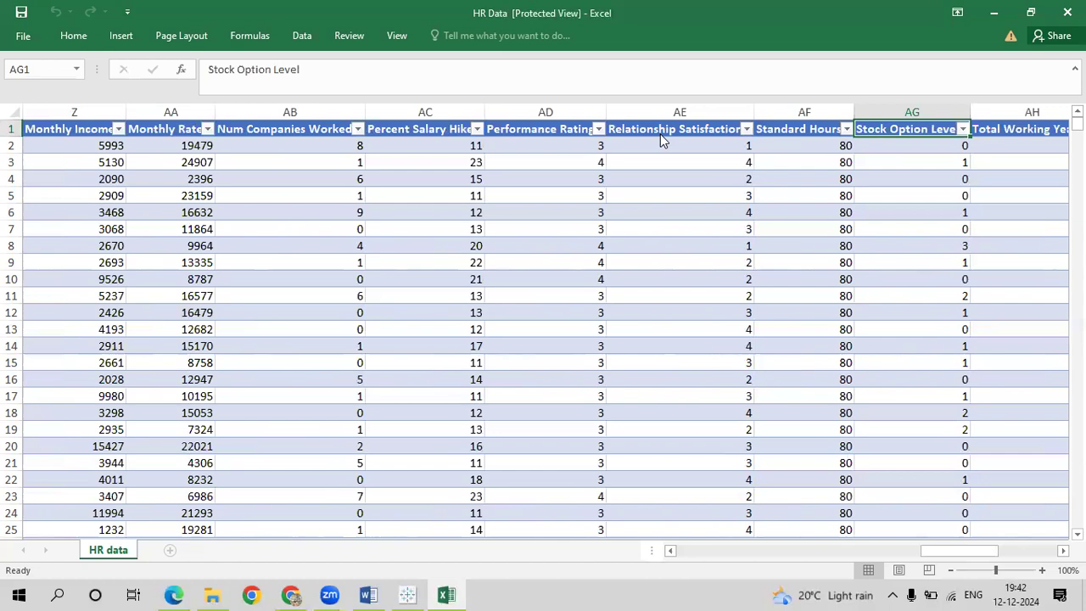
key(Right)
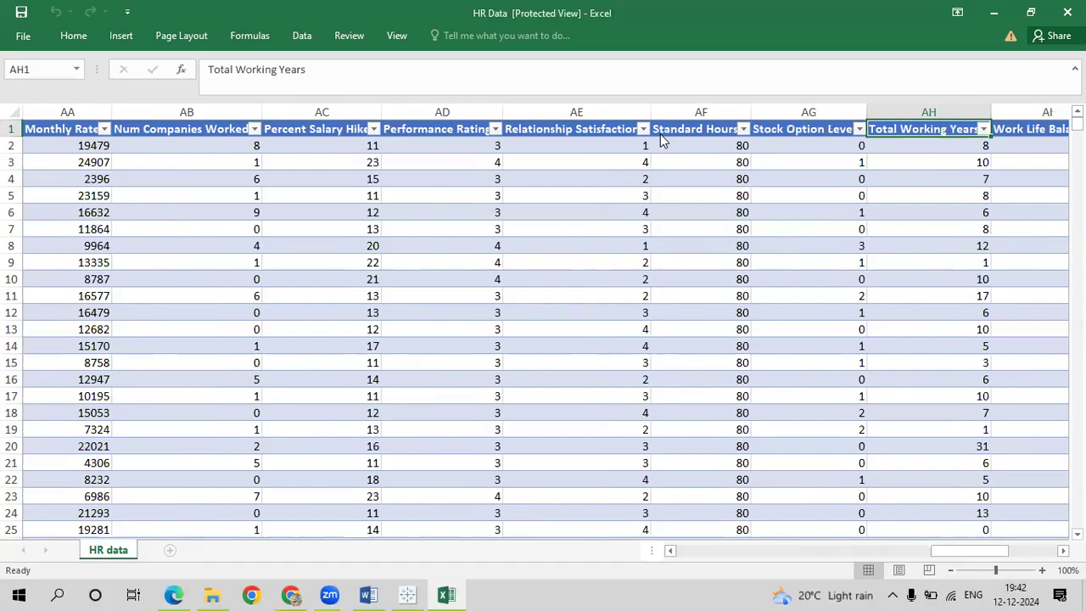
key(Right)
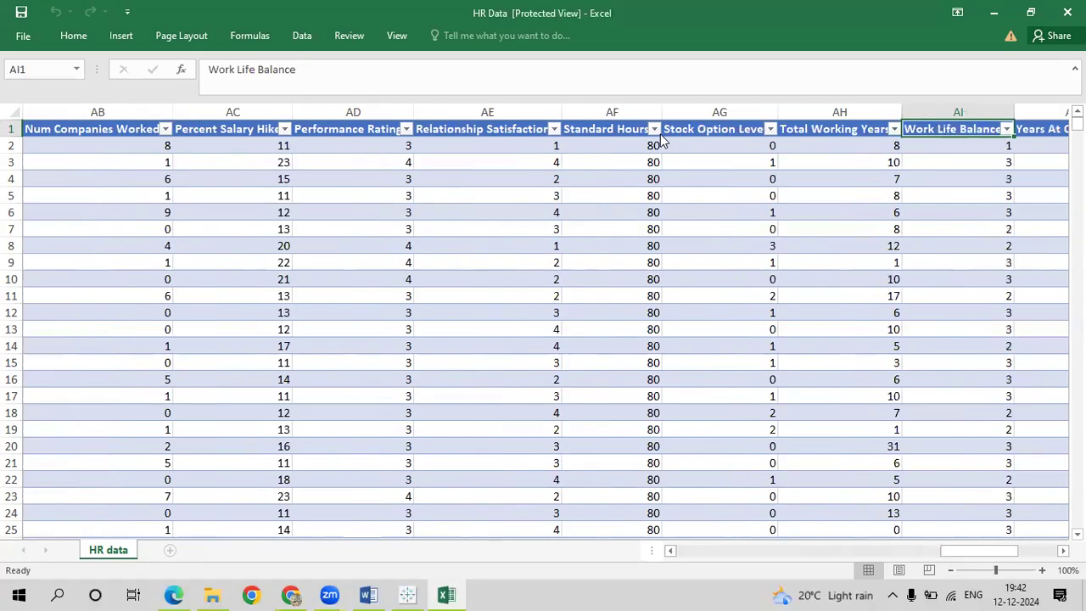
key(Right)
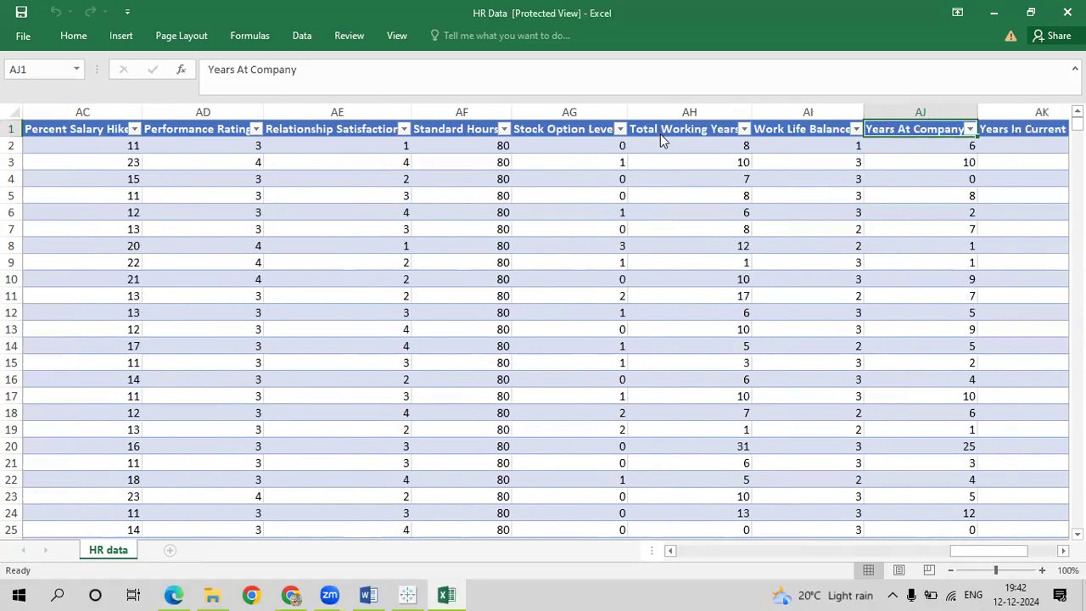
key(Right)
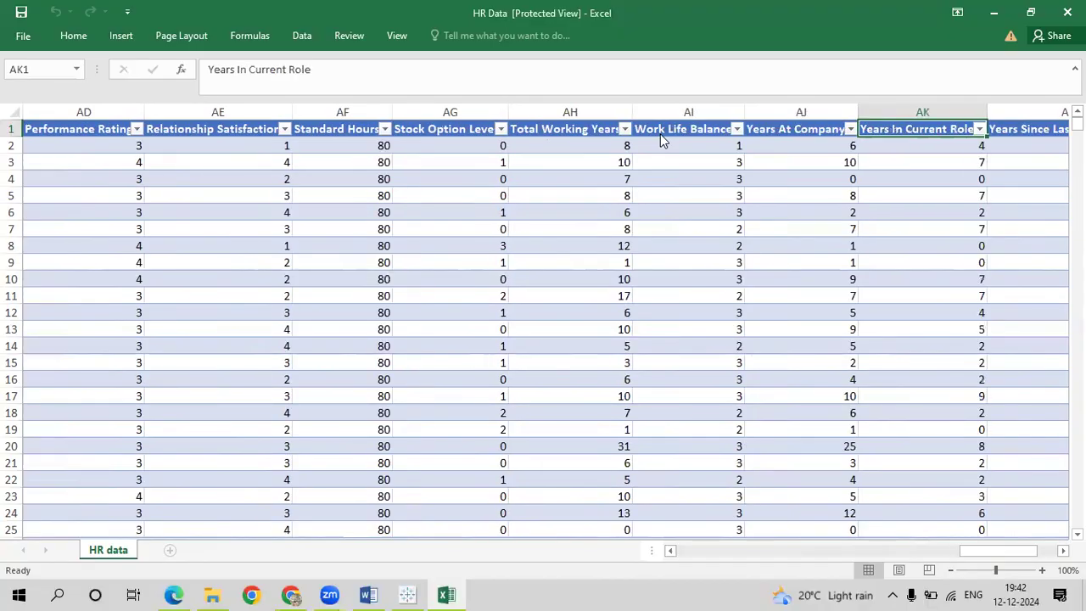
key(Right)
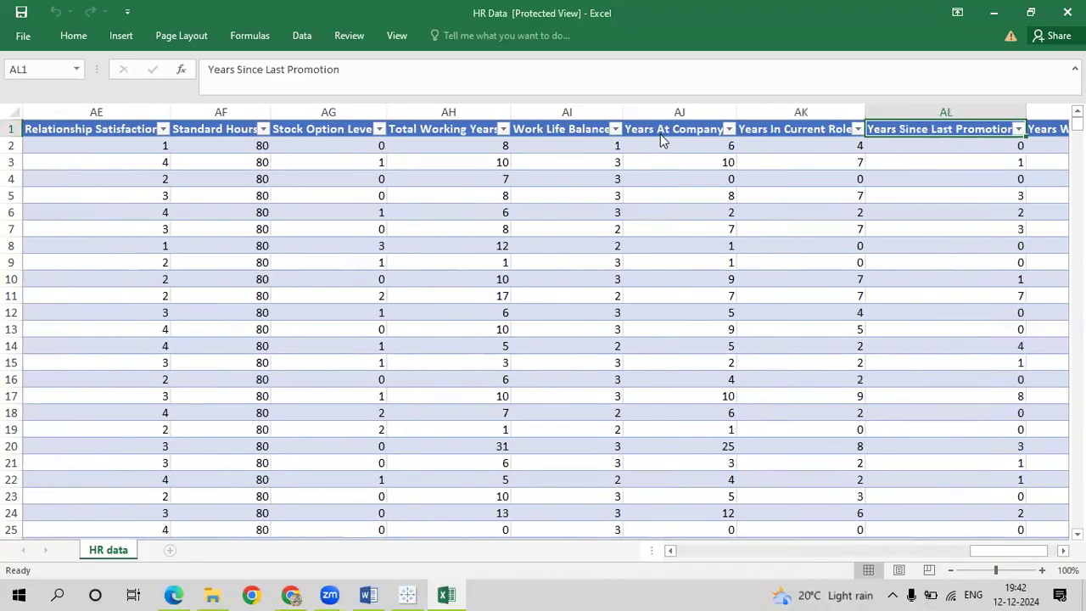
key(Right)
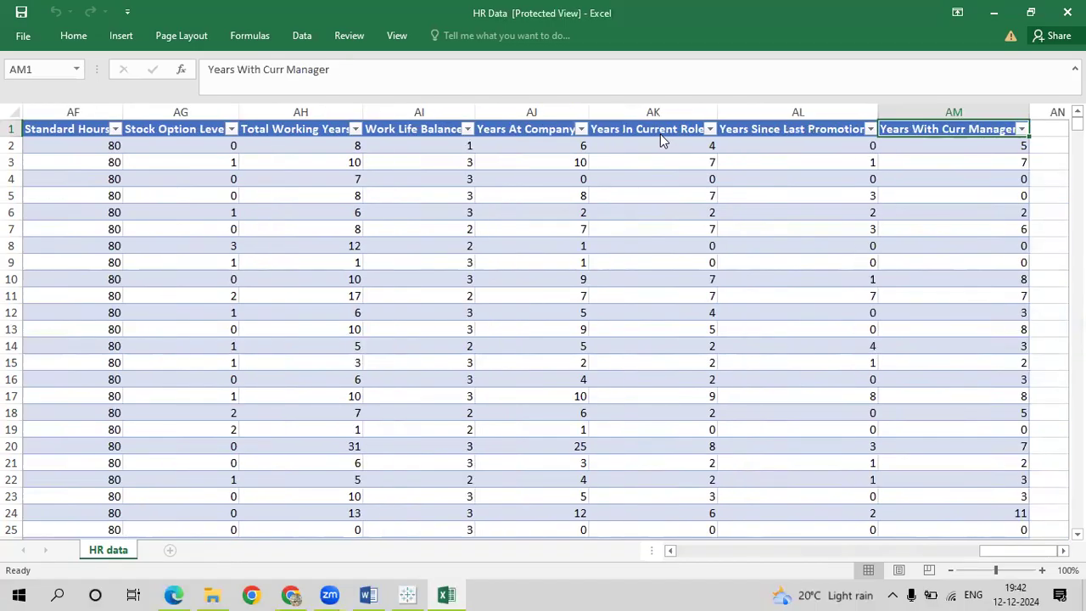
Return along the header row to the Attrition header in cell A1
key(Left)
key(Left)
key(Left)
key(Left)
key(Left)
key(Left)
key(Left)
key(Left)
key(Left)
key(Left)
key(Left)
key(Left)
key(Left)
key(Left)
key(Left)
key(Left)
key(Left)
key(Left)
key(Left)
key(Left)
key(Left)
key(Left)
key(Left)
key(Left)
key(Left)
key(Left)
key(Left)
key(Left)
key(Left)
key(Left)
key(Left)
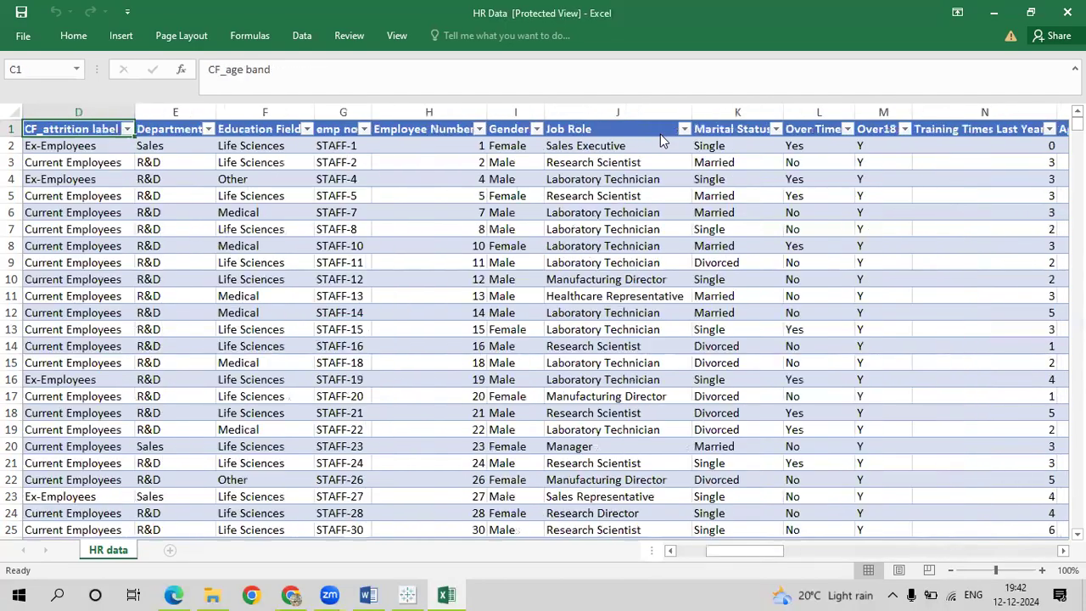
key(ctrl+Home)
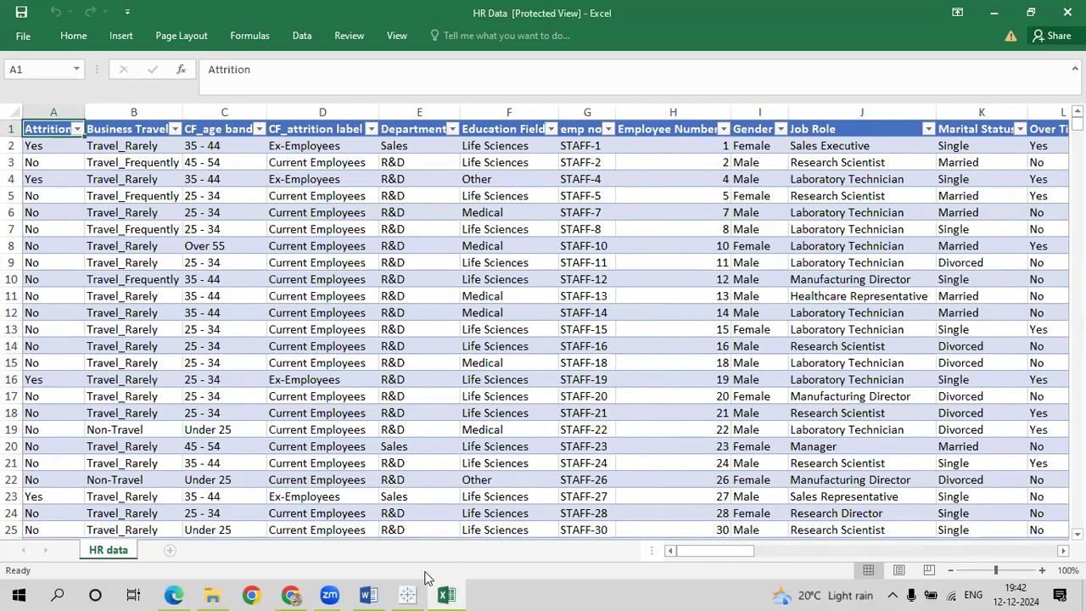
Switch to Tableau and connect to the HR Data Excel workbook as the data source
click(407, 594)
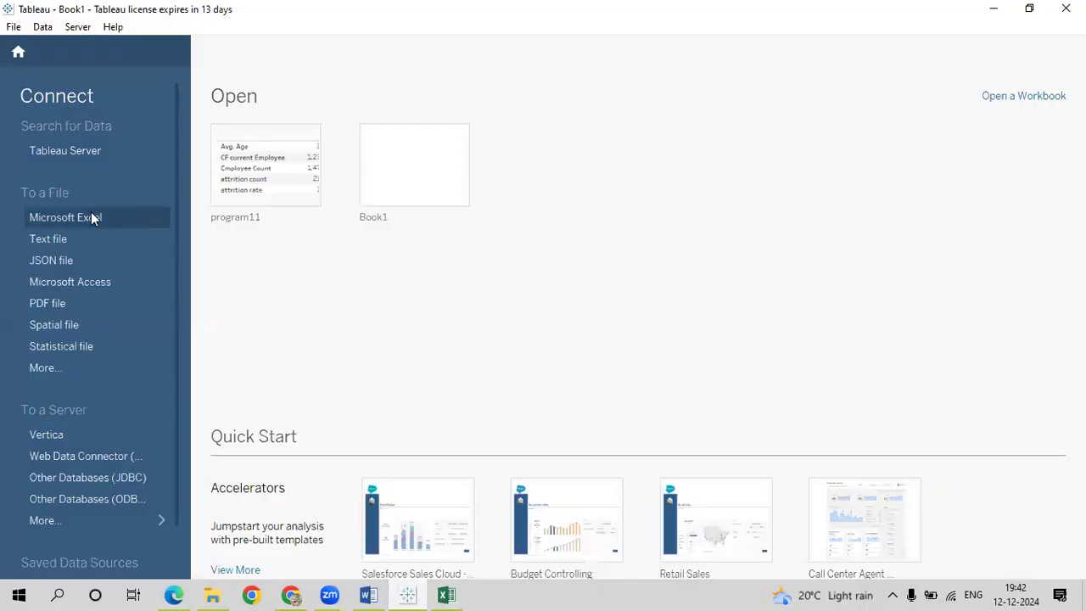
click(92, 213)
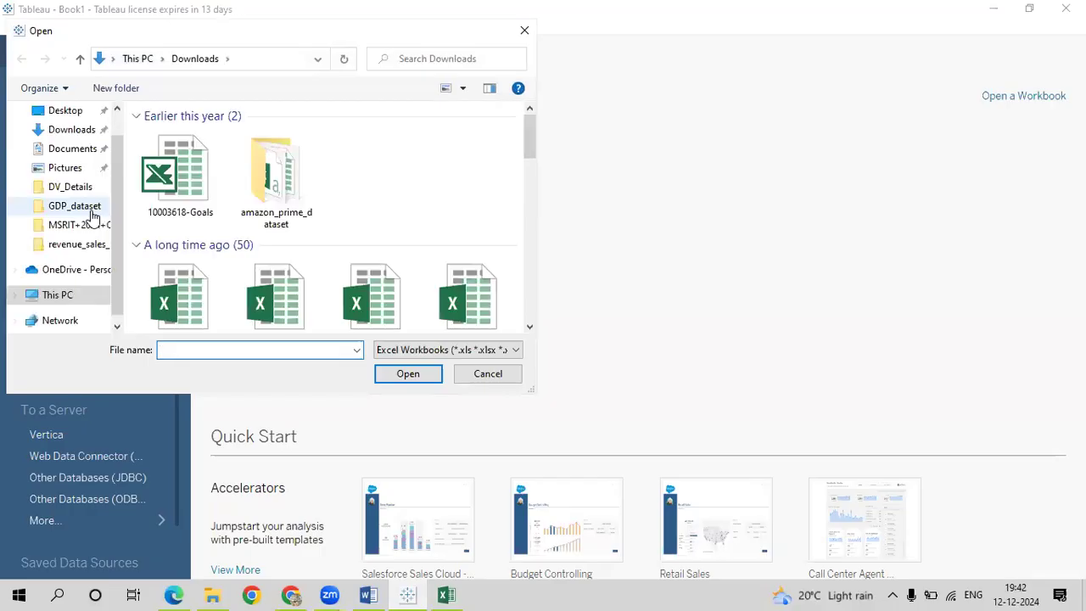
click(188, 174)
click(397, 376)
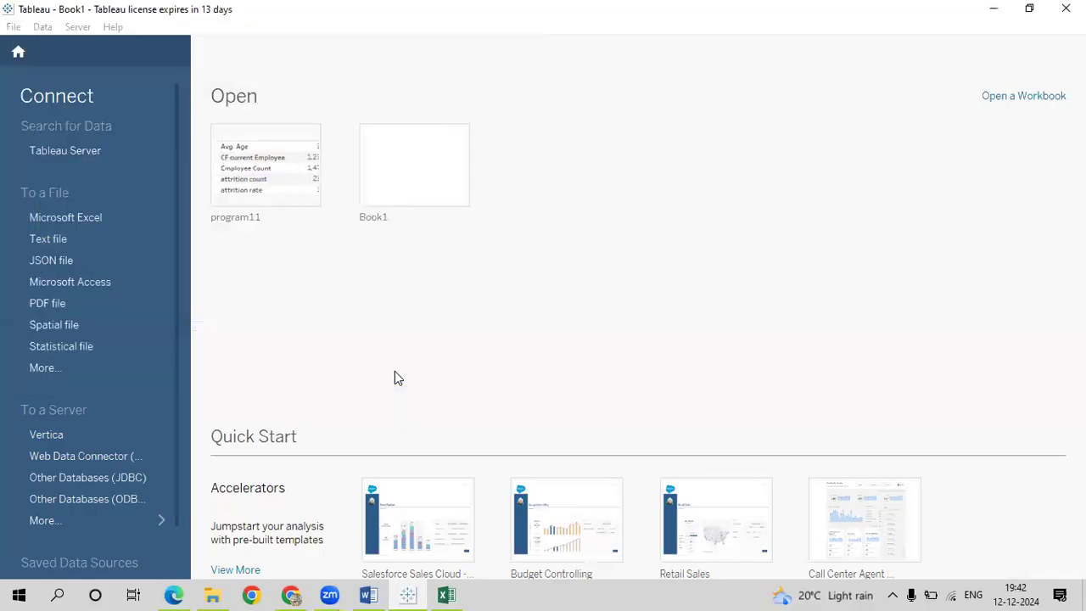
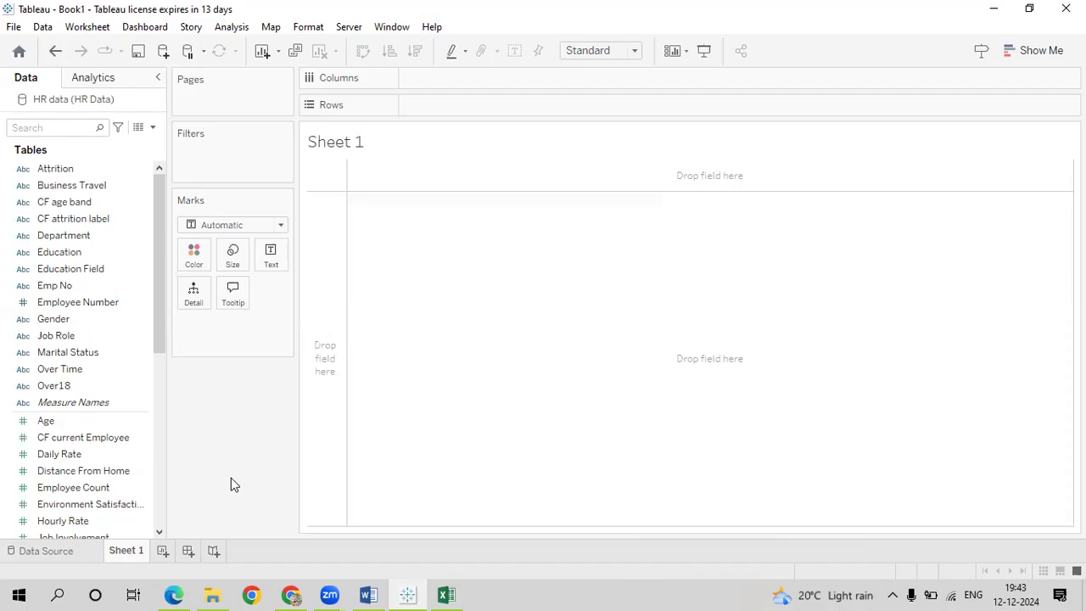
Create a calculated field on the HR data and name it Attrition count
click(153, 129)
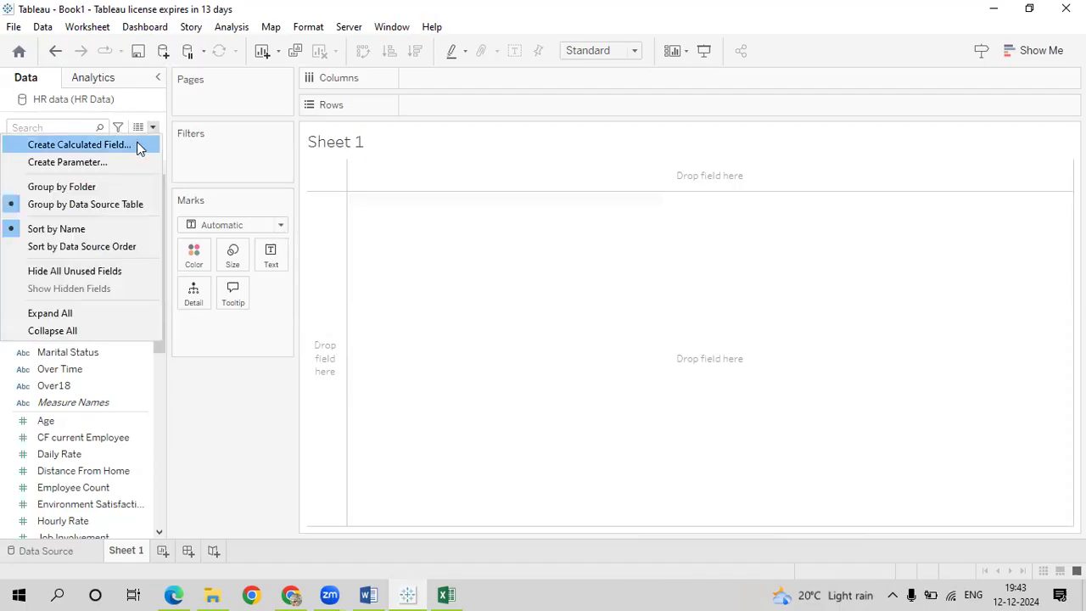
click(136, 144)
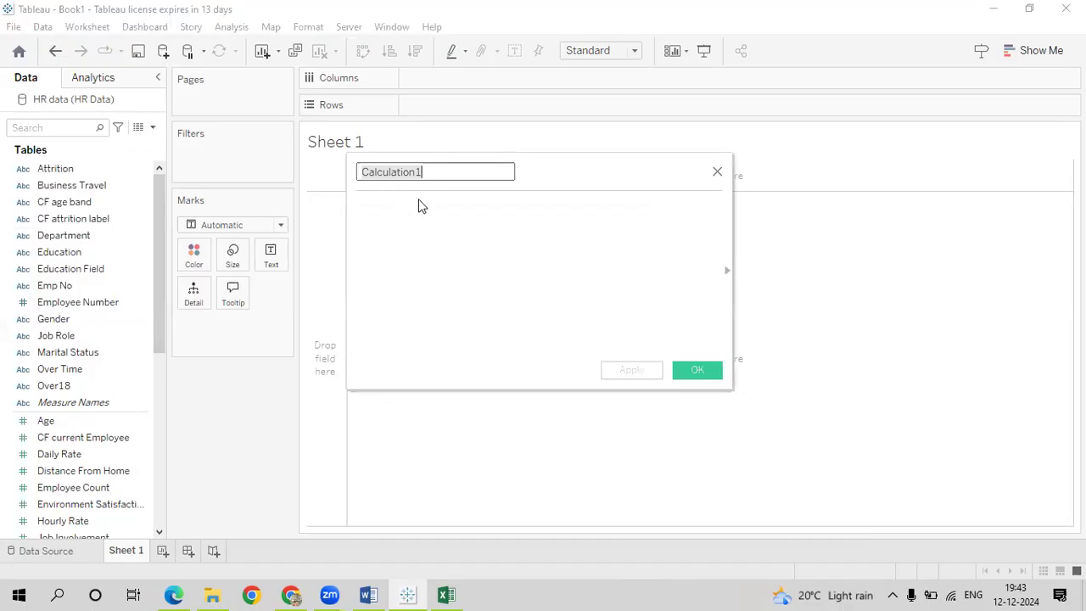
key(BackSpace)
text(Att)
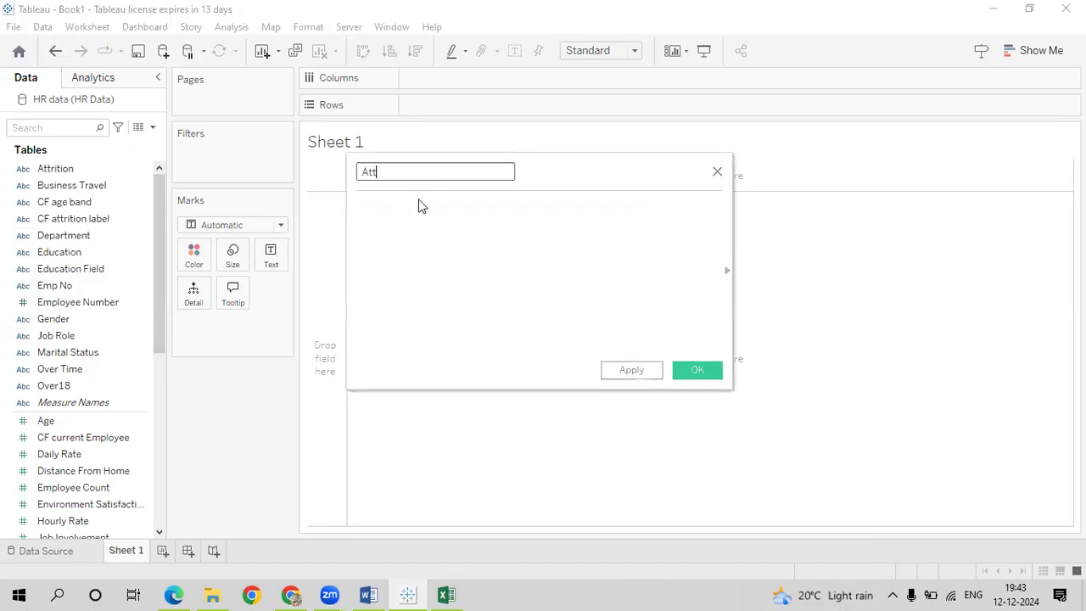
text(rition count)
Begin the Attrition count formula with the condition IF [Attrition]="Yes"
click(410, 203)
text(if)
key(BackSpace)
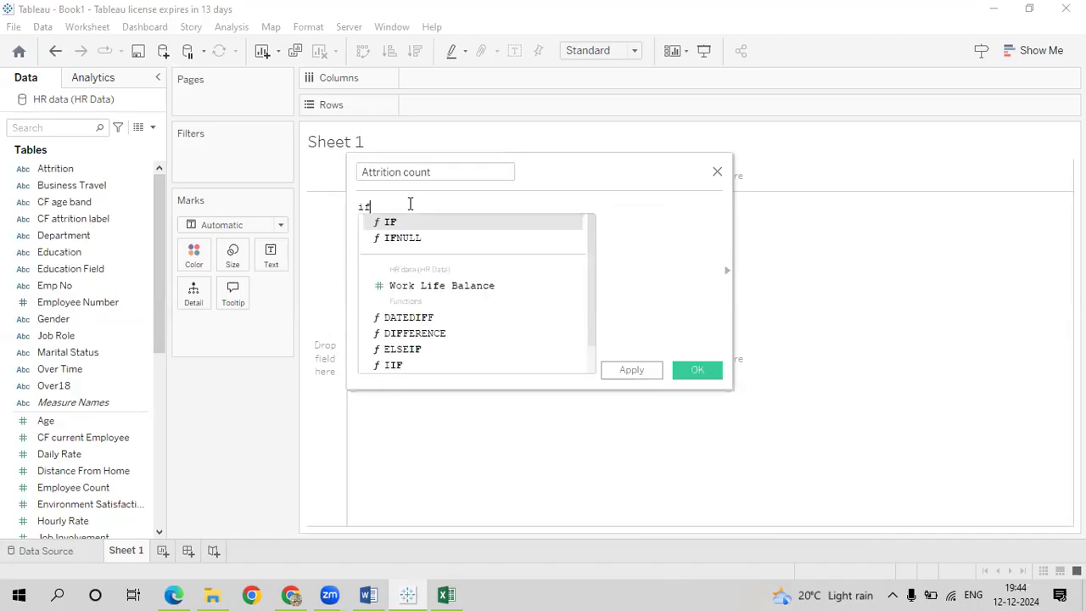
key(BackSpace)
key(Return)
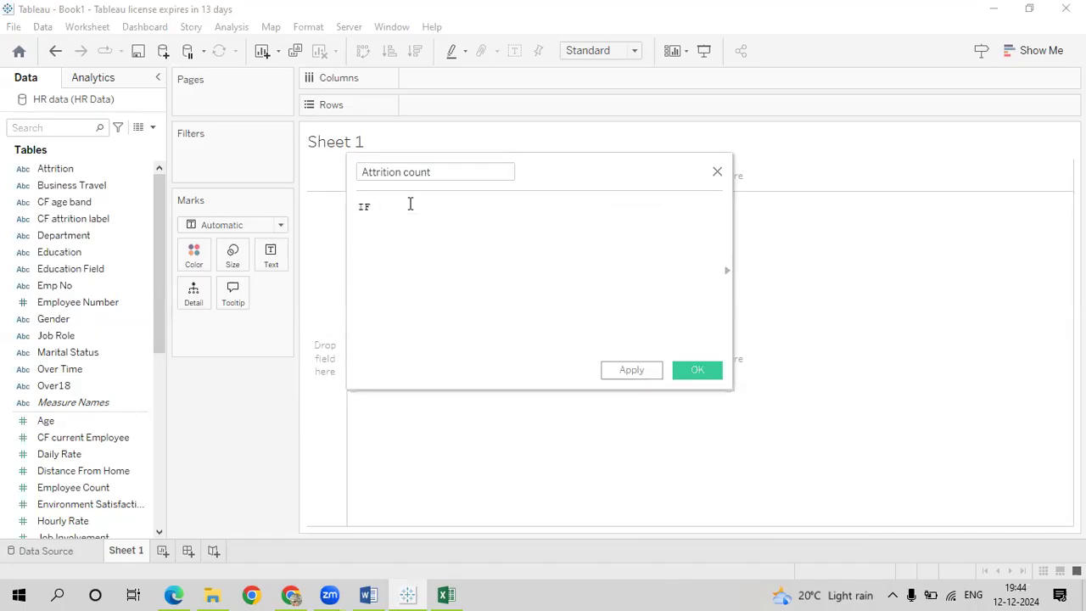
text(att)
key(Down)
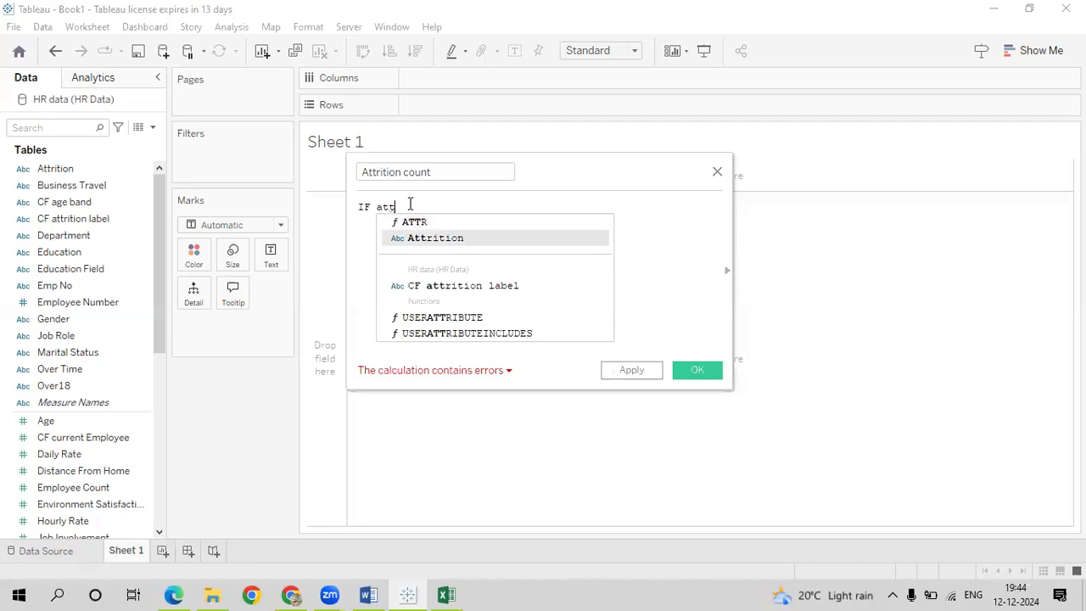
key(Return)
text(=")
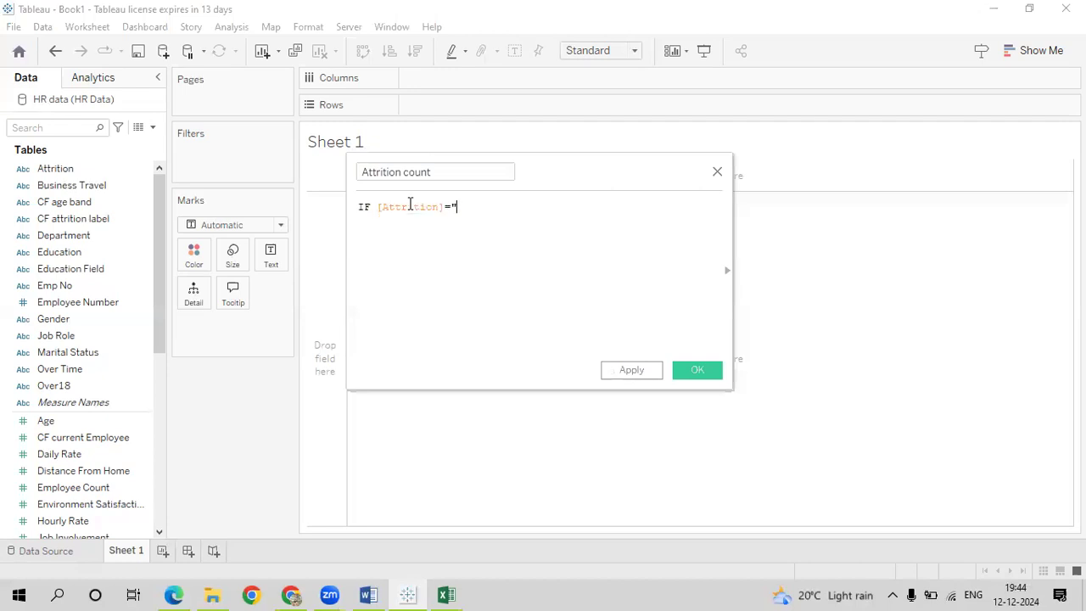
text(Yes")
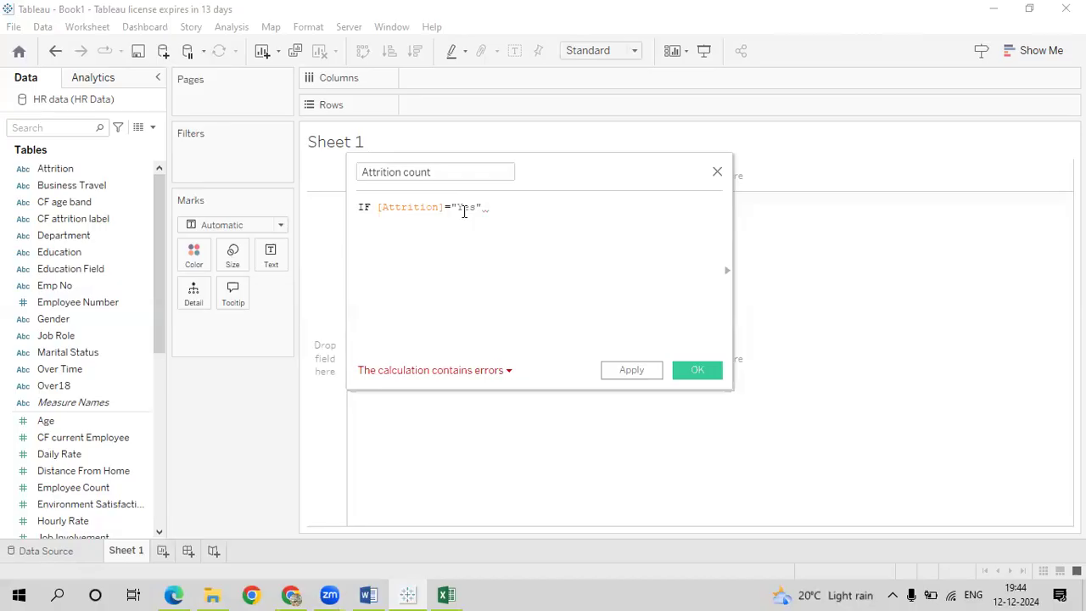
Complete the Attrition count formula with THEN 1 ELSE 0 END and save the calculated field
text(the)
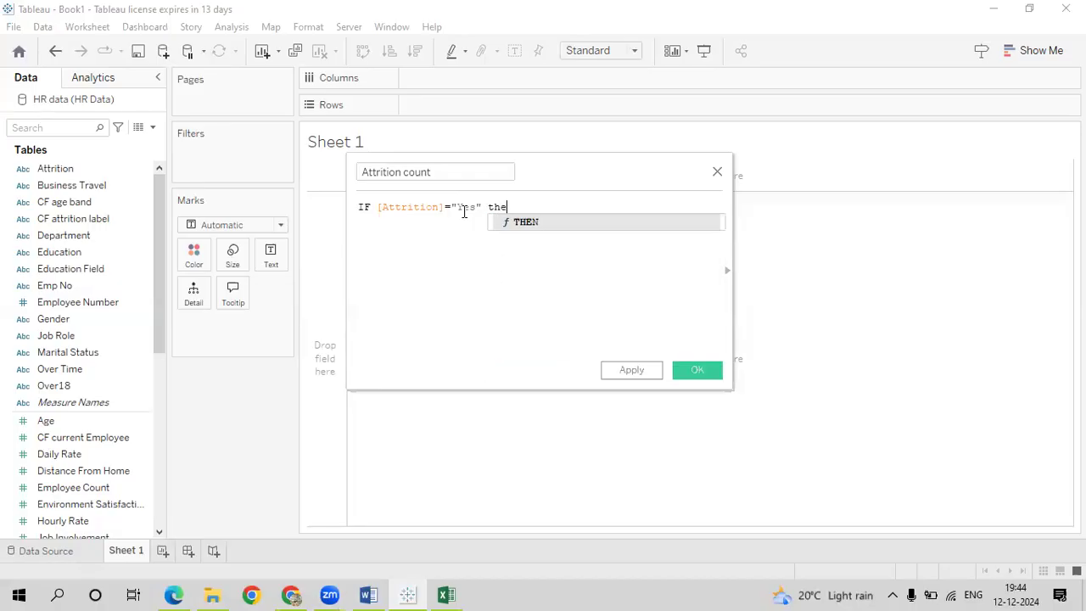
key(Return)
text(1)
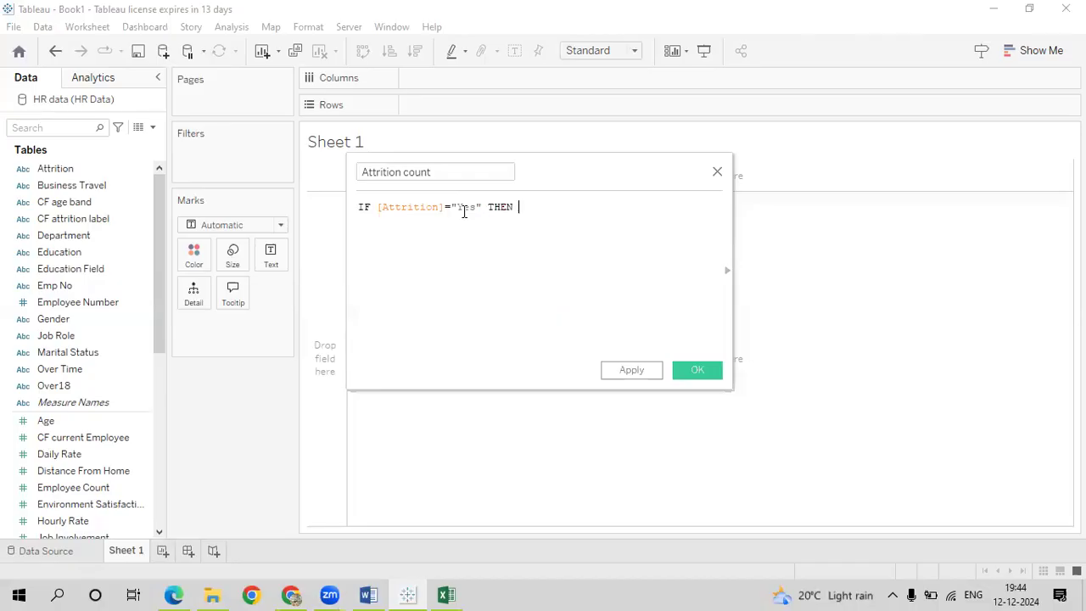
text( el)
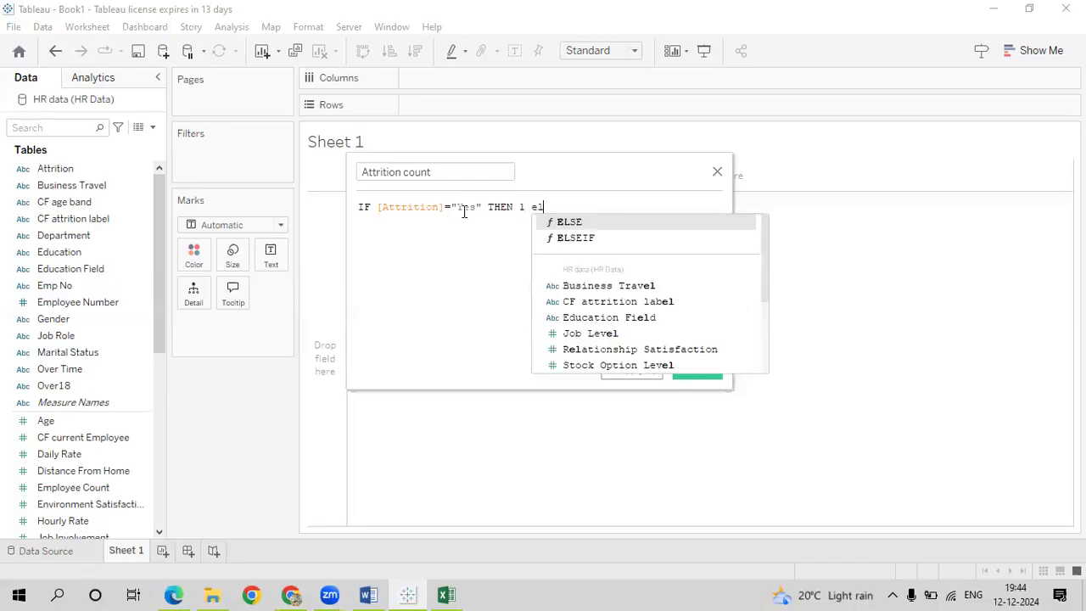
key(Return)
text(0 )
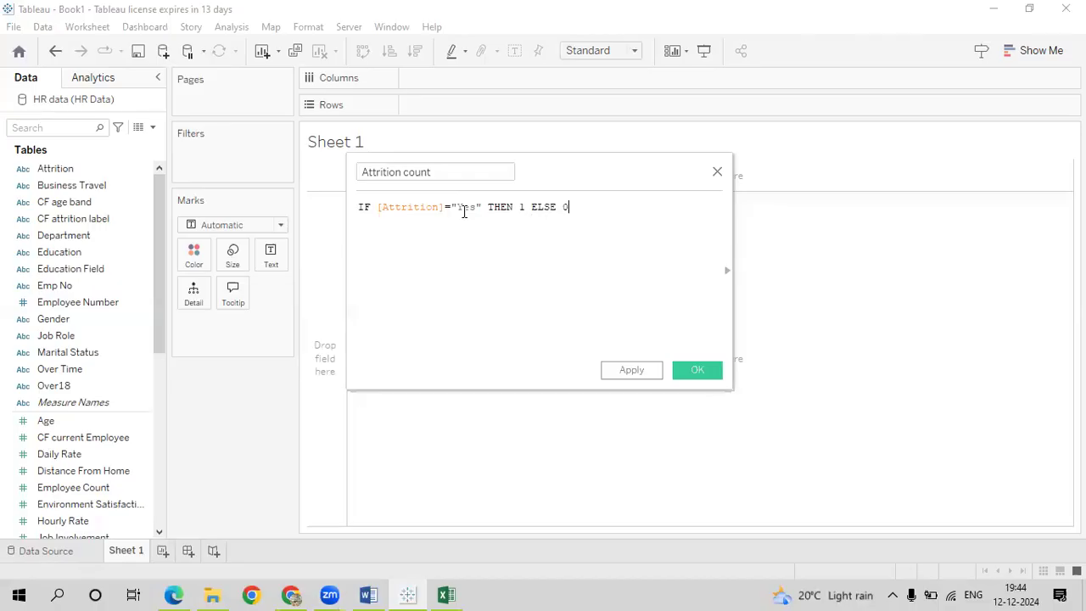
text(end)
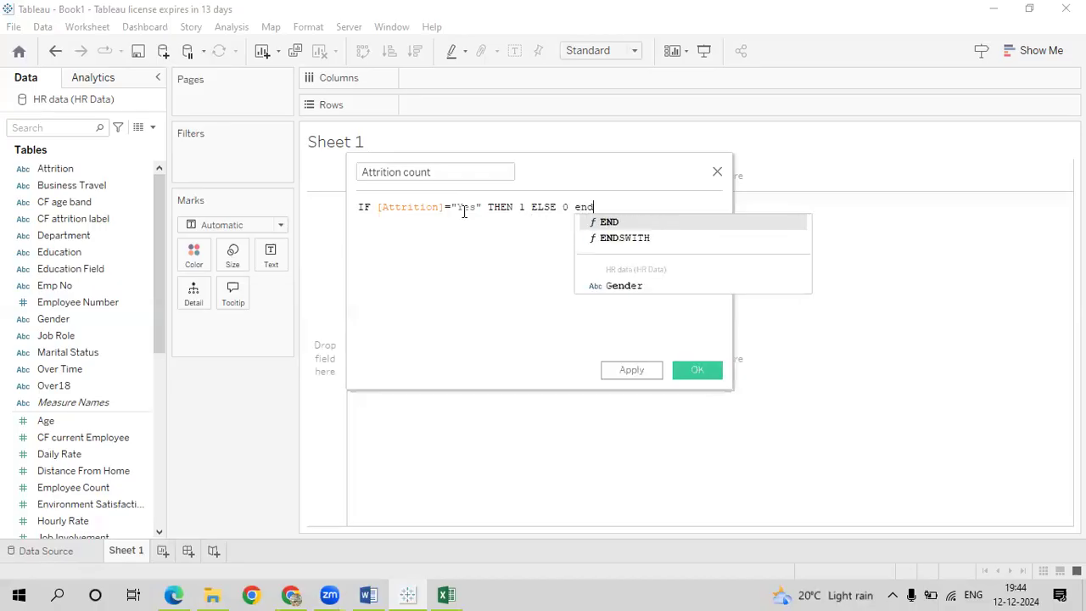
key(Return)
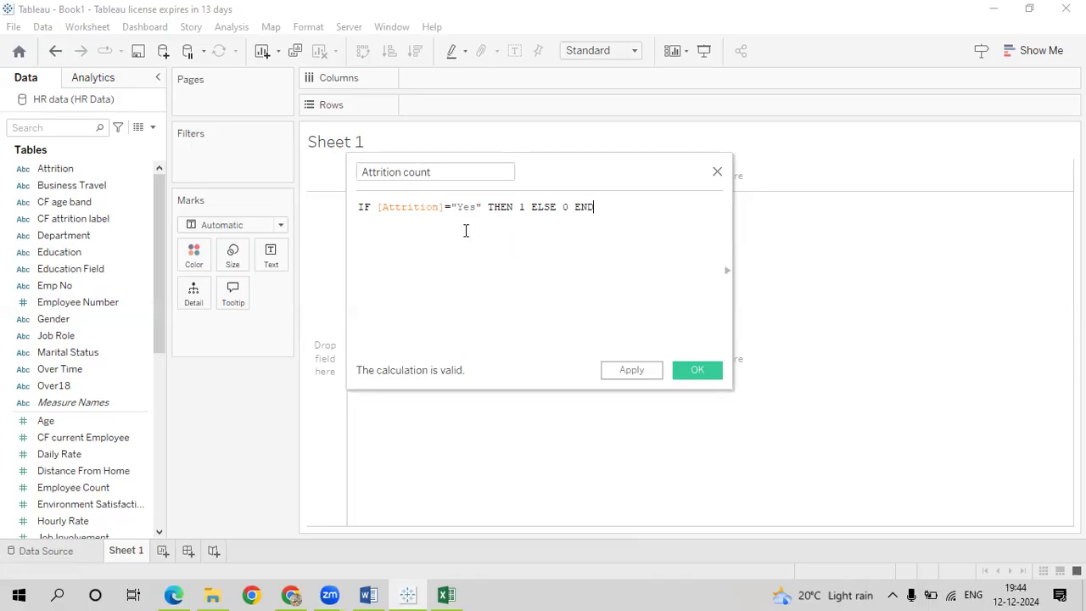
click(628, 372)
click(684, 371)
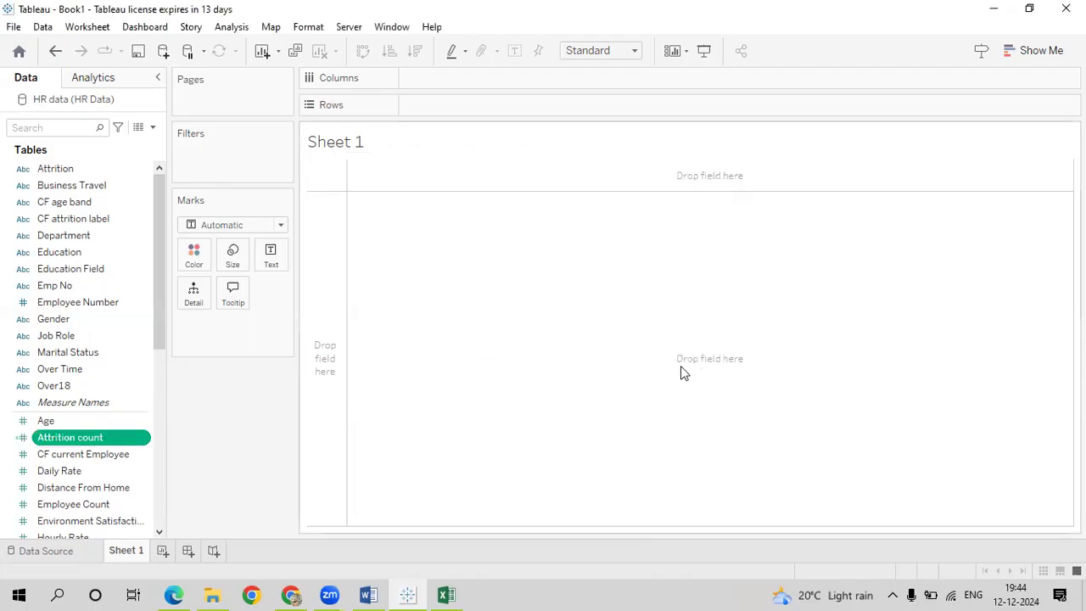
Create another calculated field on the HR data and name it Attrition Rate
click(153, 129)
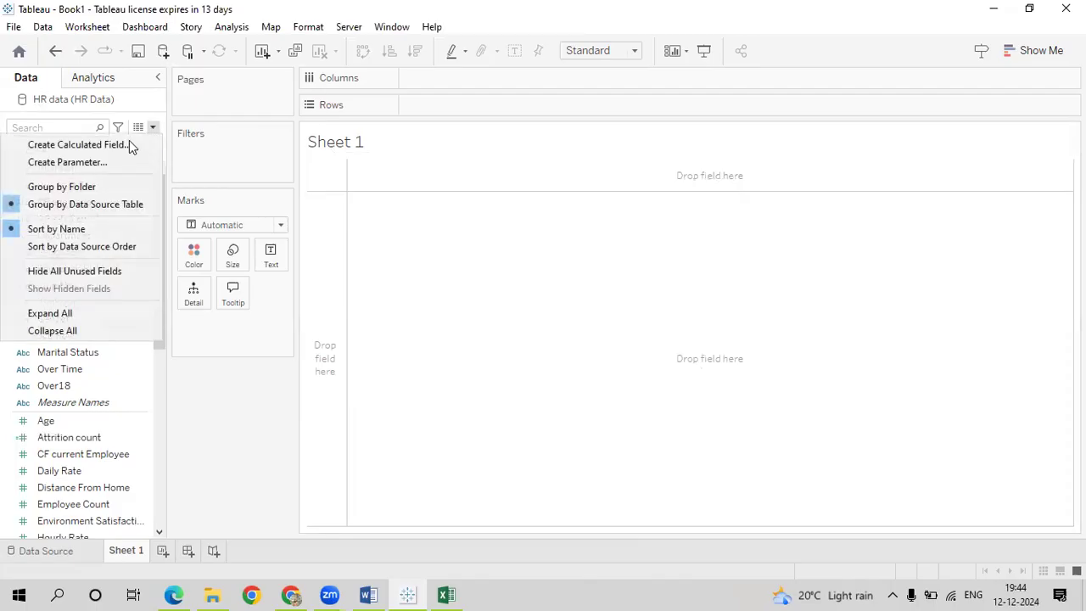
click(127, 143)
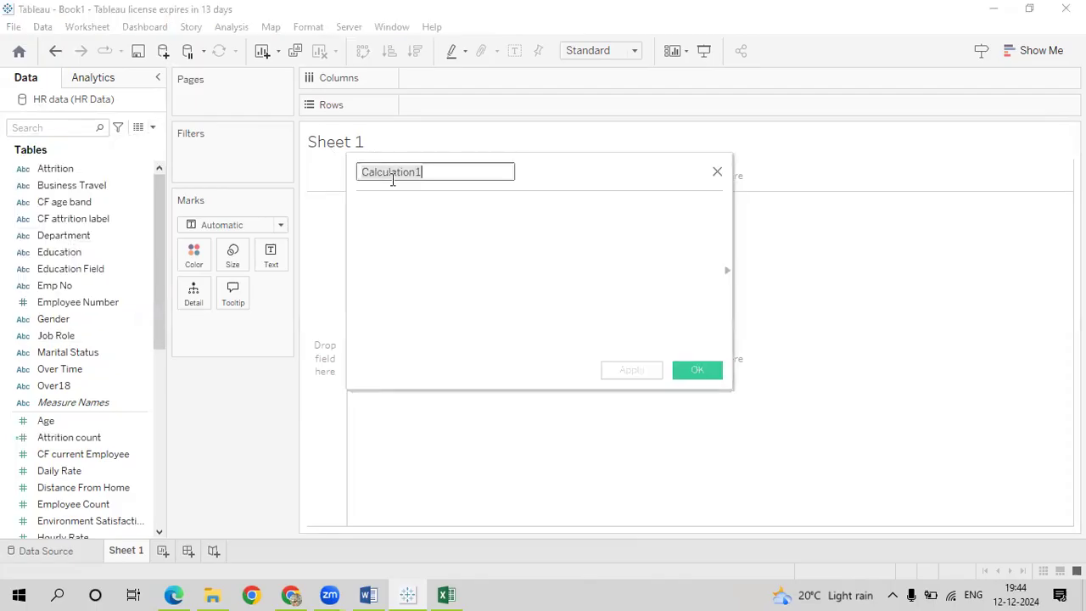
key(BackSpace)
text(Attrition Rate)
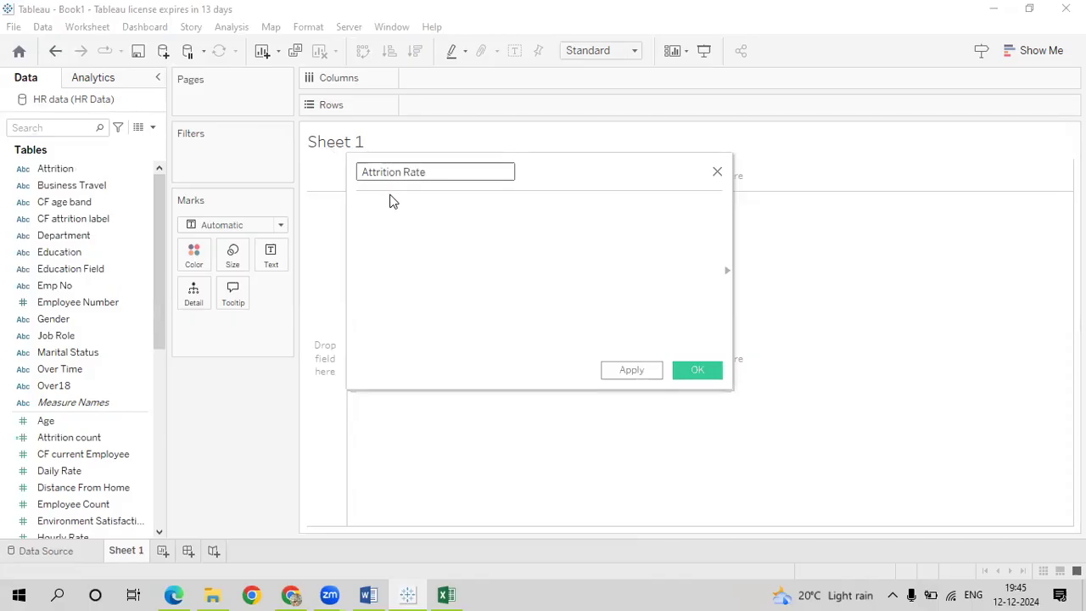
Begin the Attrition Rate formula with an opening parenthesis and SUM([Attrition count]) as the numerator
click(389, 207)
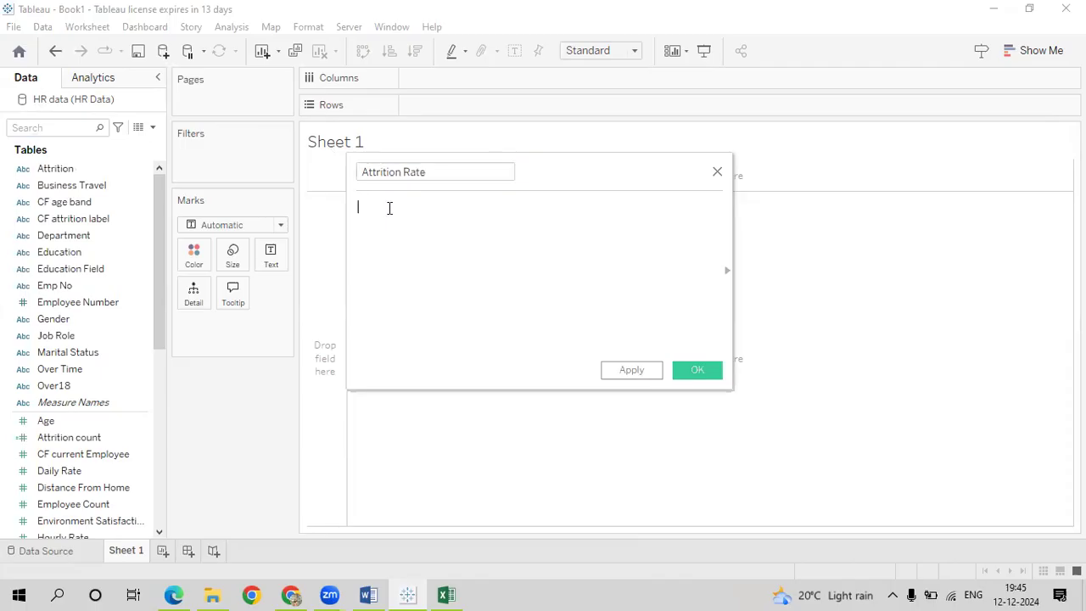
text((su)
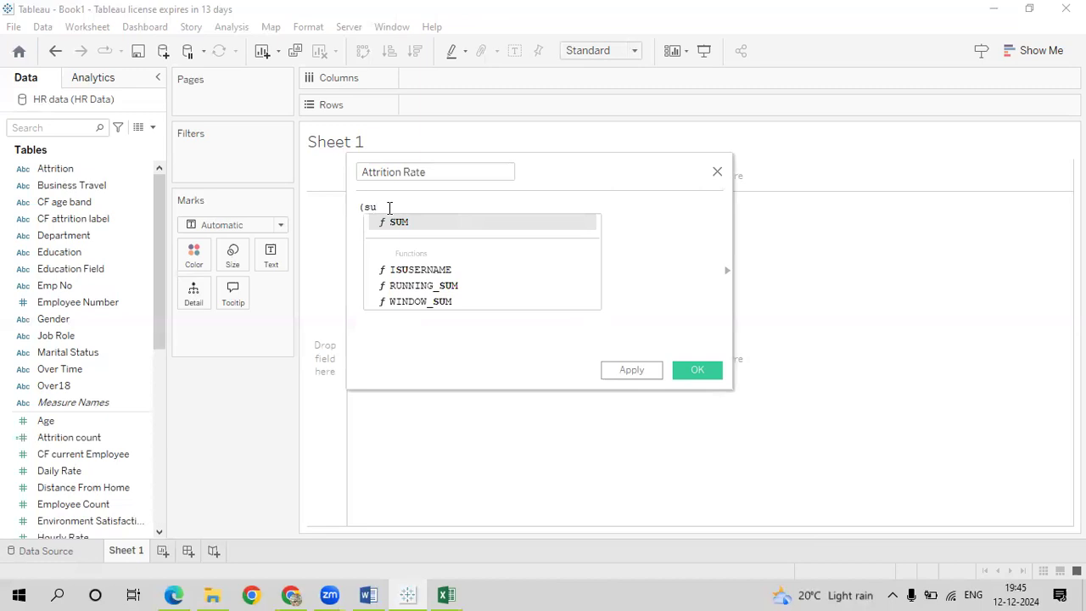
key(Return)
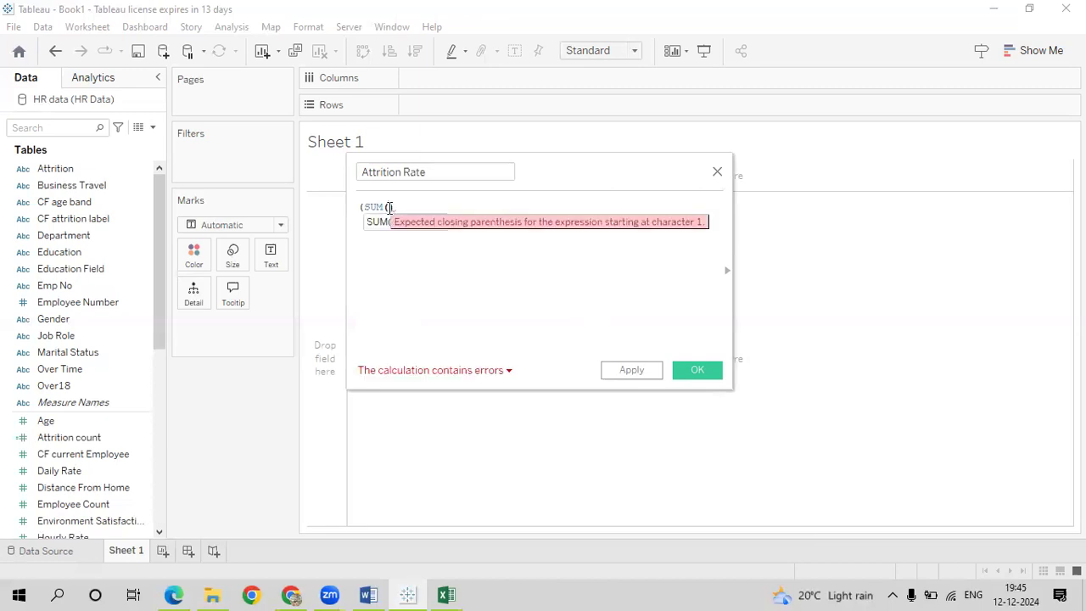
text(att)
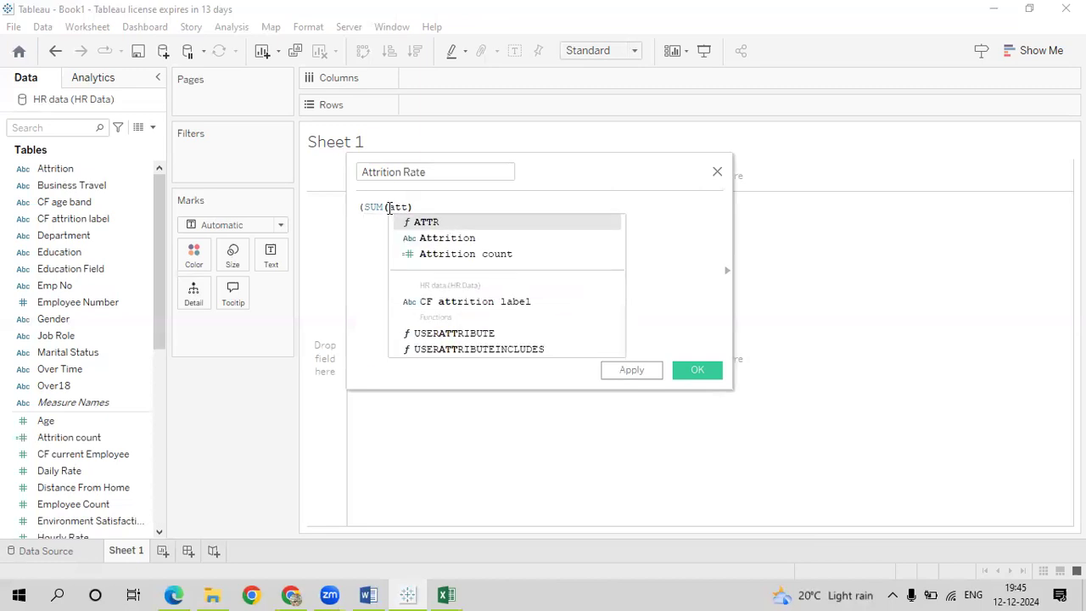
key(Down)
key(Down)
key(Return)
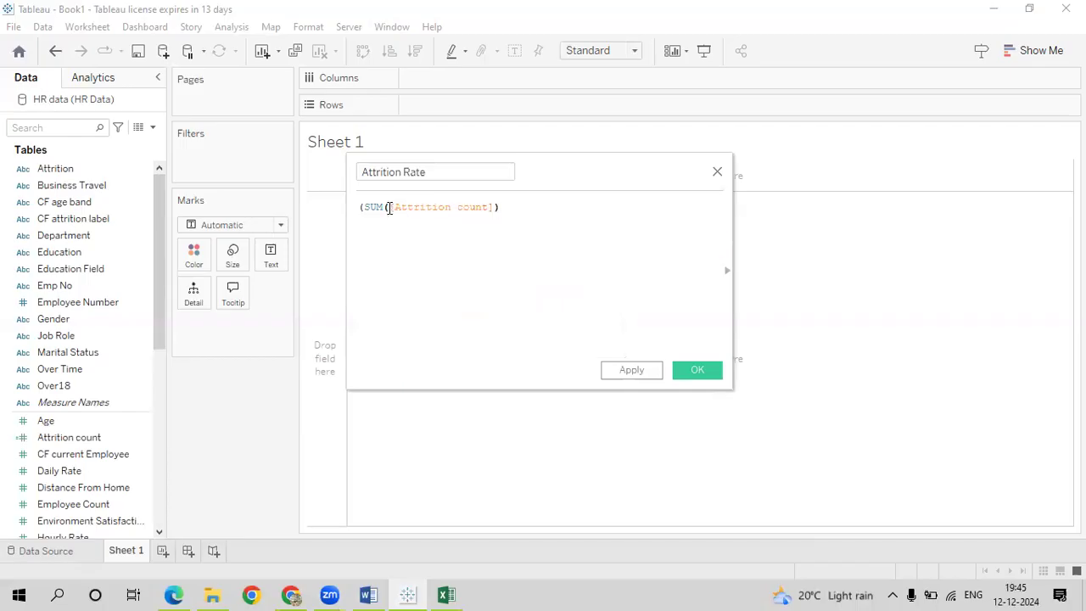
Divide the sum by COUNT([Employee Count]), close the parenthesis, multiply by 100, and save the Attrition Rate field
text(/)
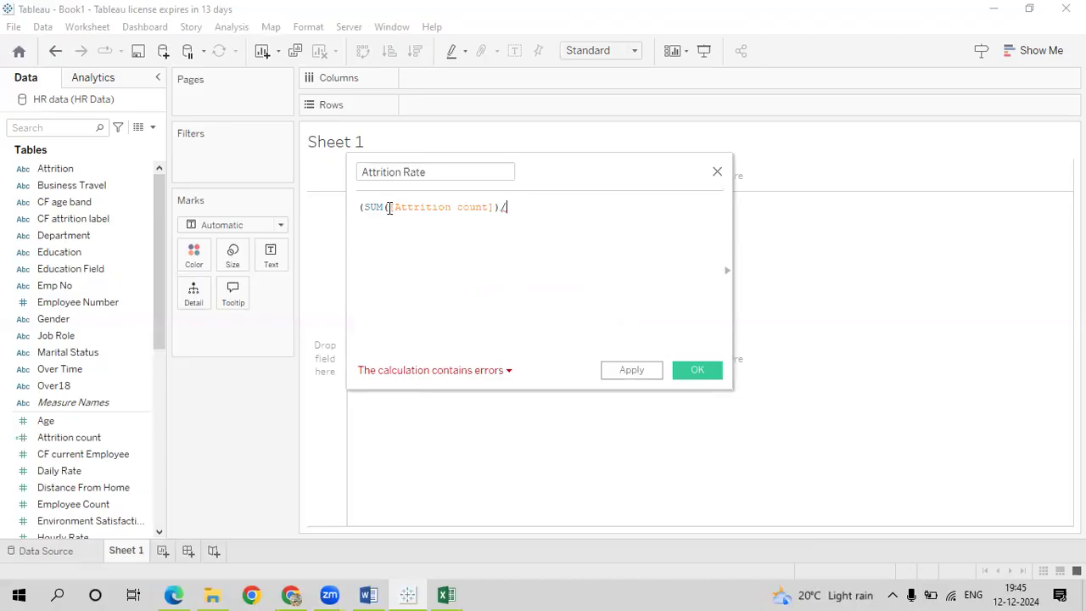
text(coun)
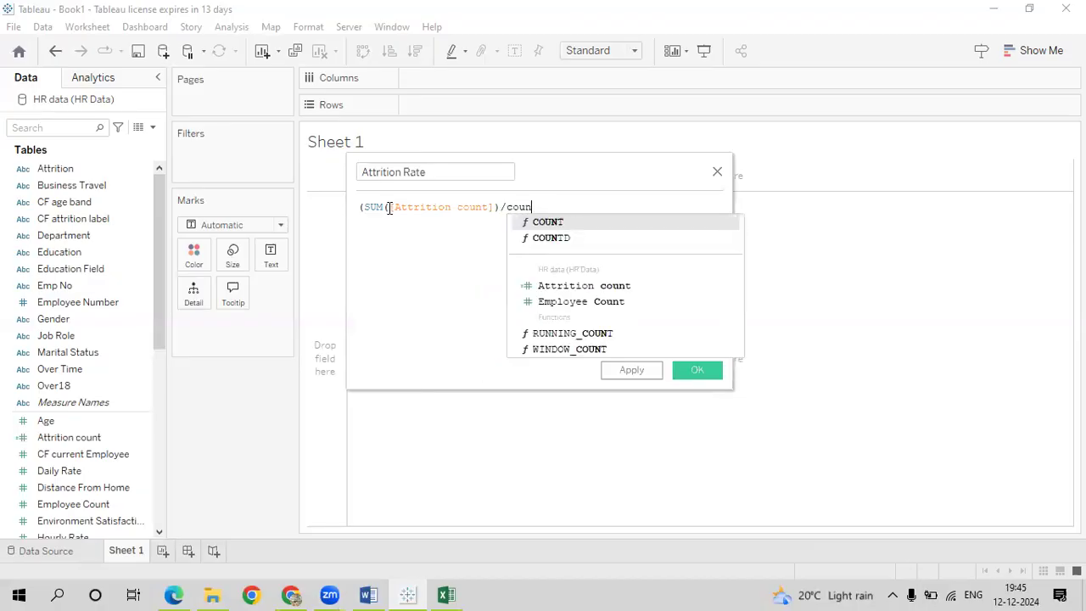
key(Return)
text(emp)
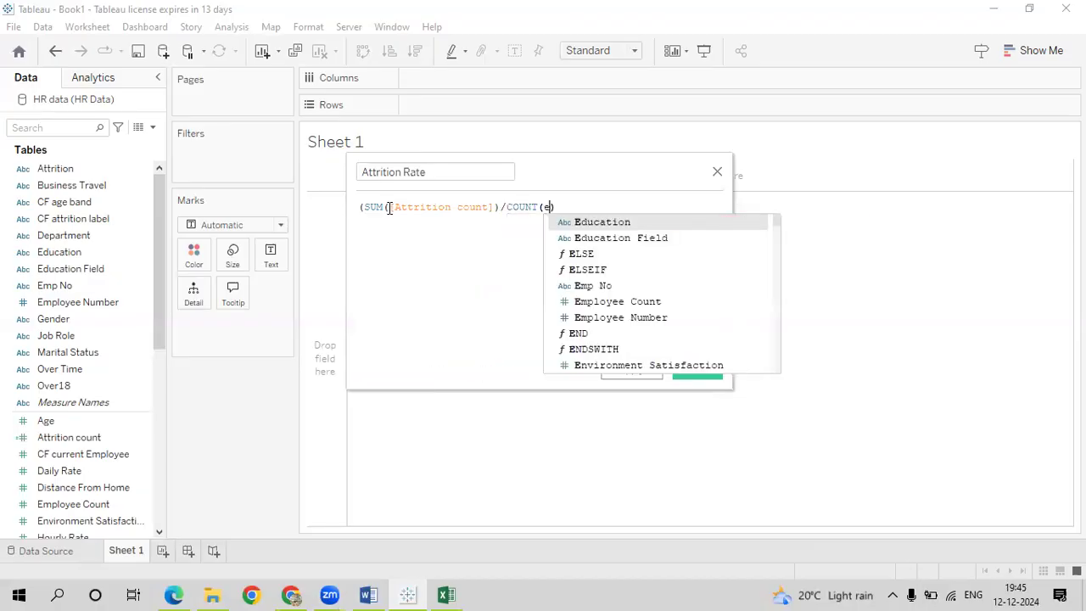
key(Down)
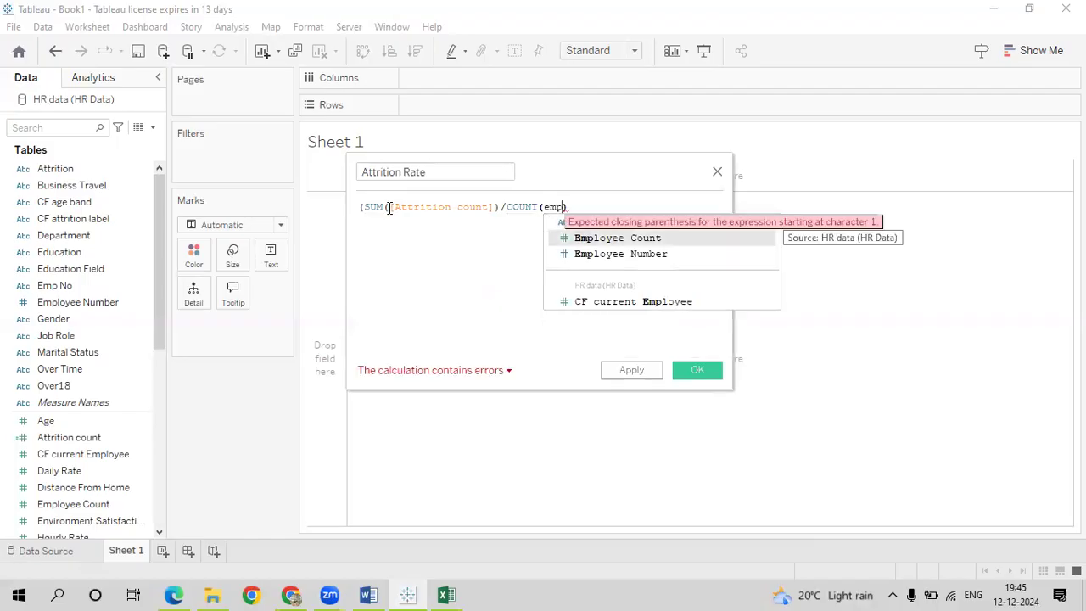
key(Return)
text()*100)
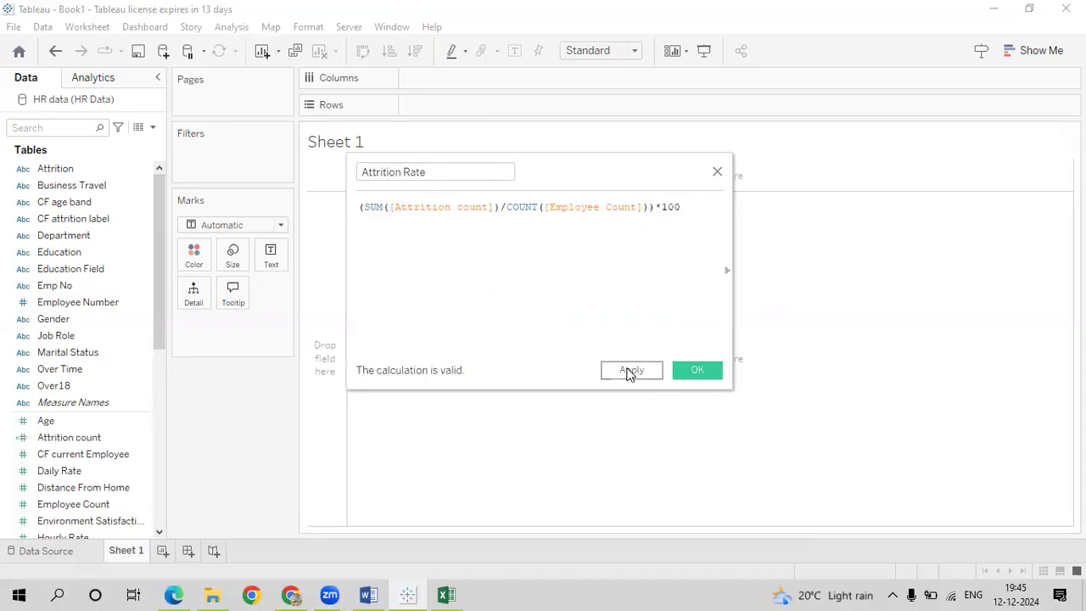
click(628, 374)
click(683, 366)
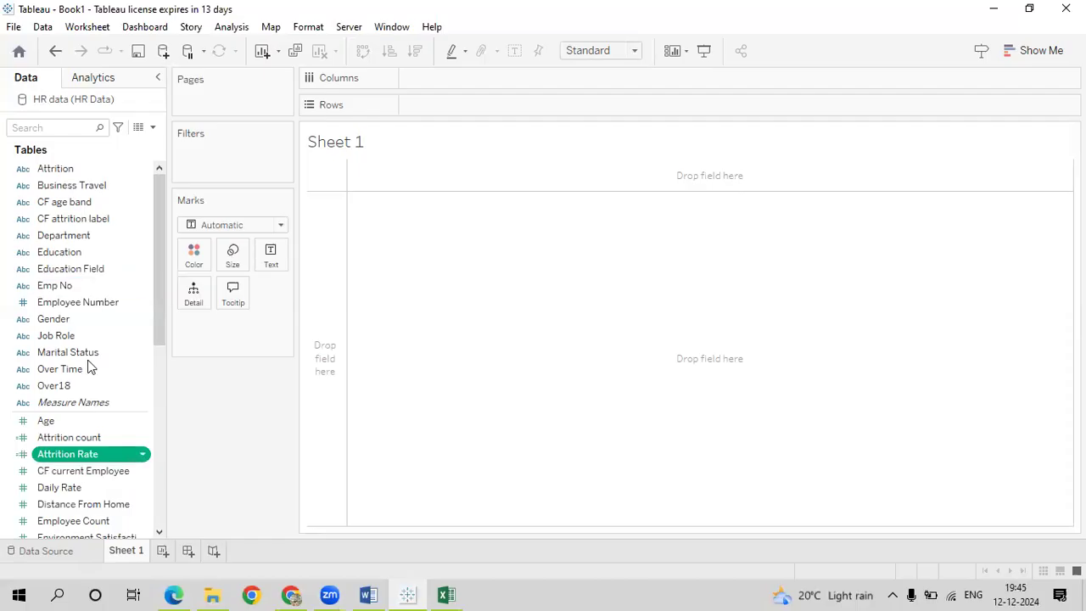
Build a text table on Sheet 1 from Employee Count and add Attrition count to it
click(81, 523)
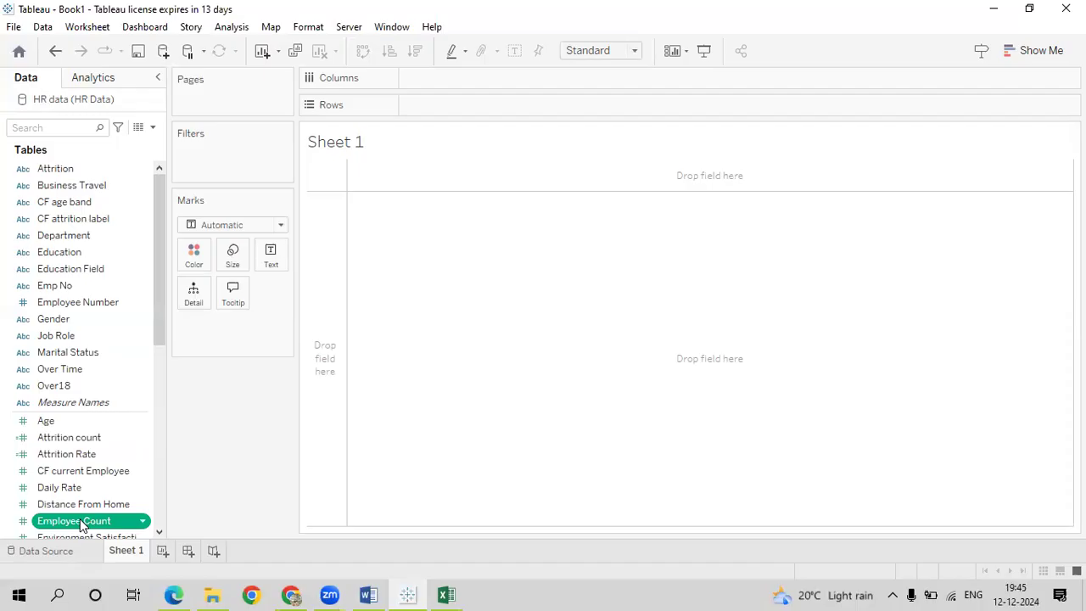
click(1033, 51)
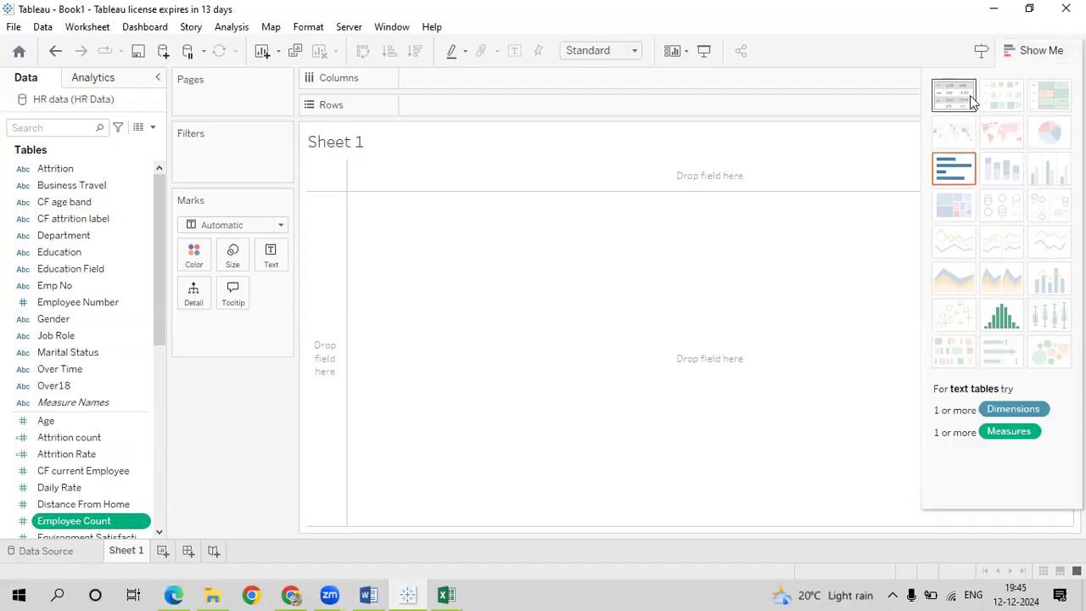
click(972, 101)
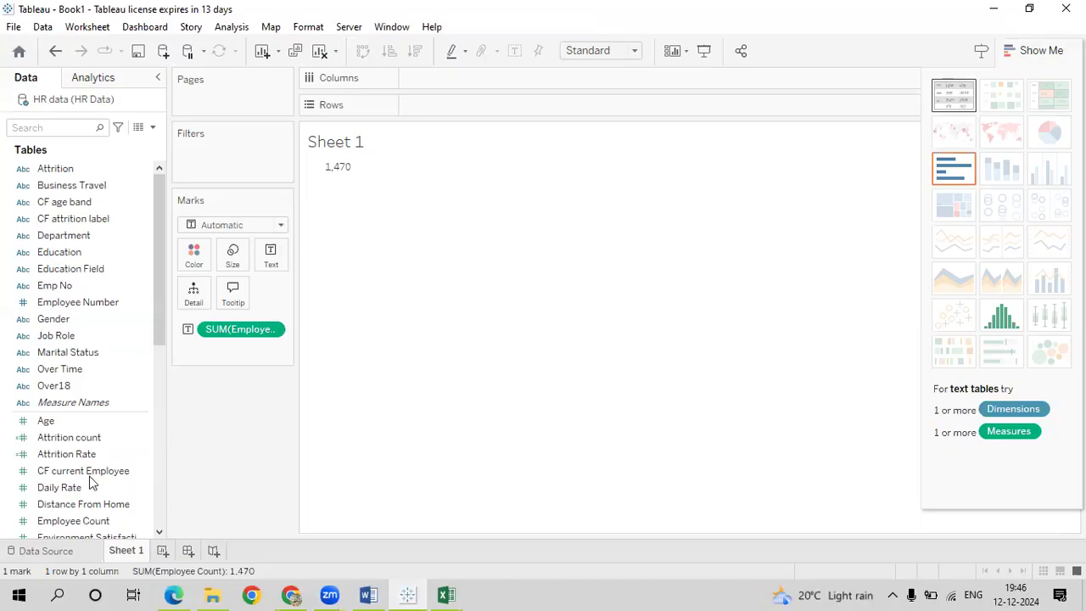
click(80, 442)
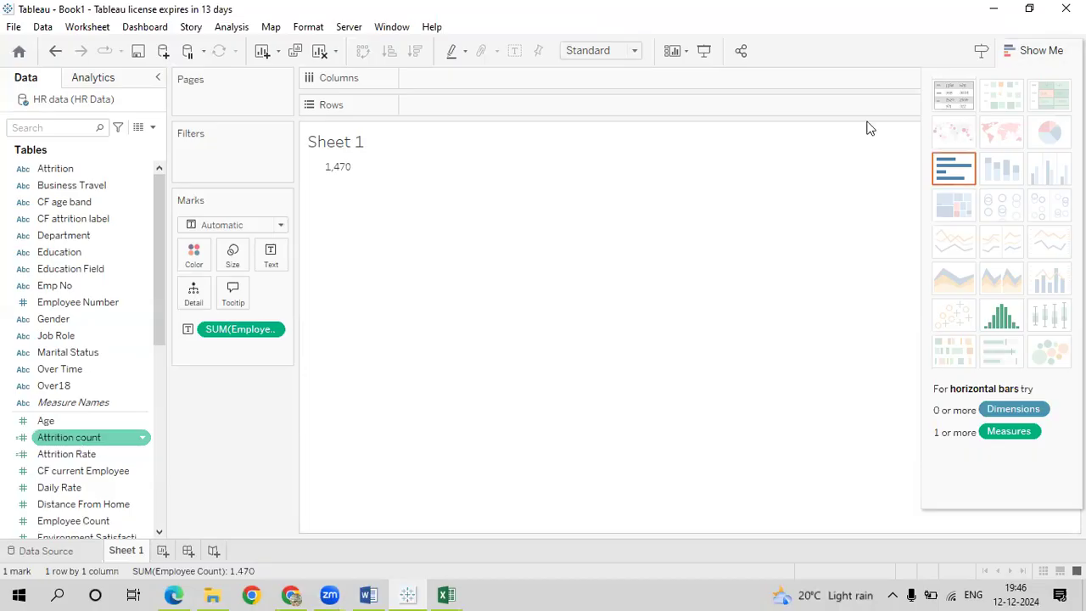
click(947, 100)
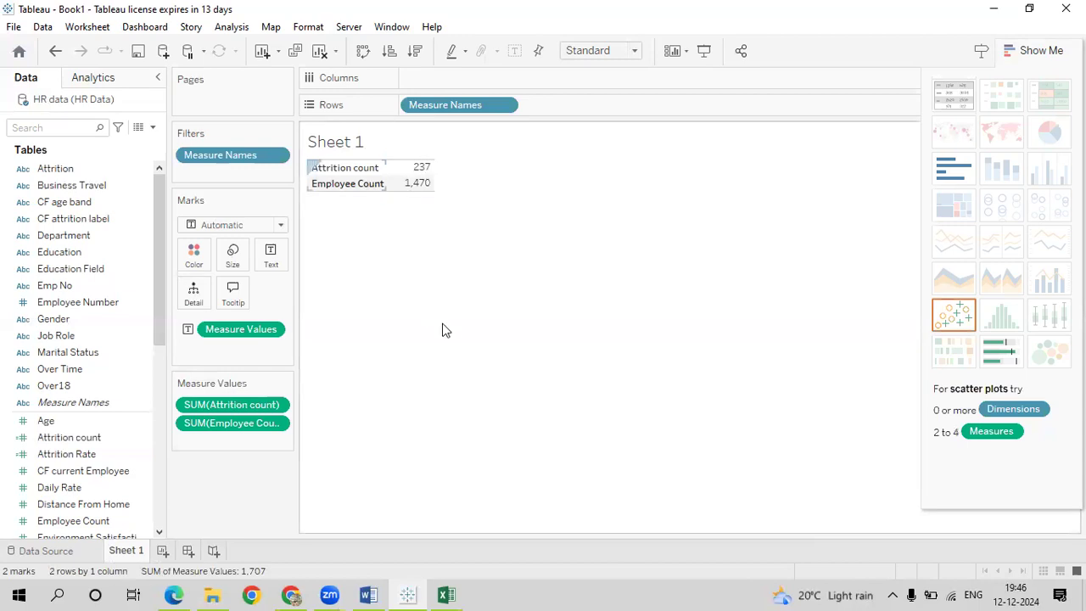
Add the Attrition Rate and CF current Employee measures to the text table
click(84, 456)
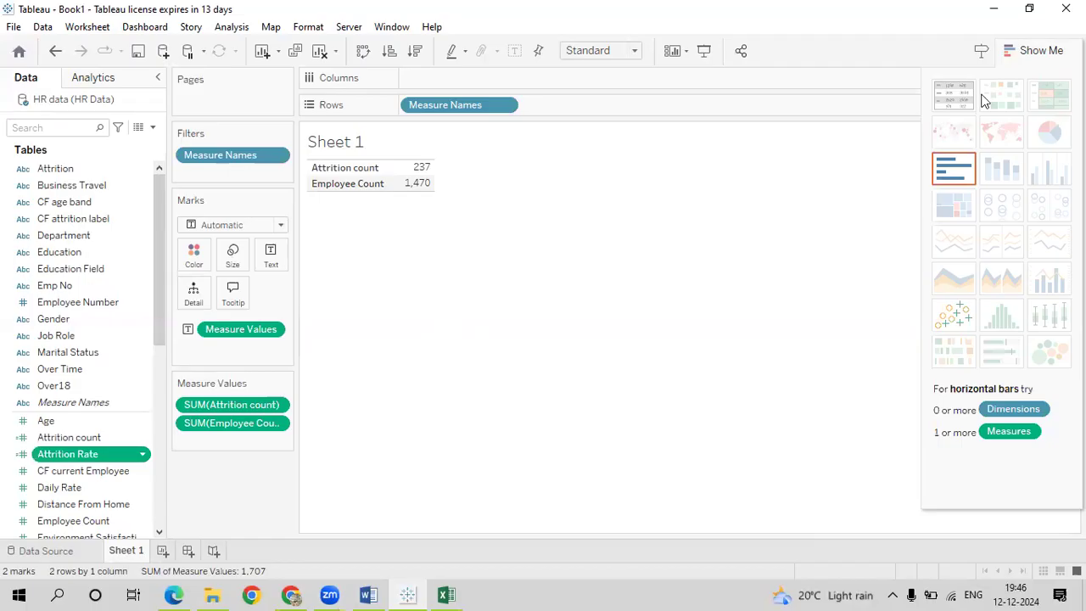
click(952, 96)
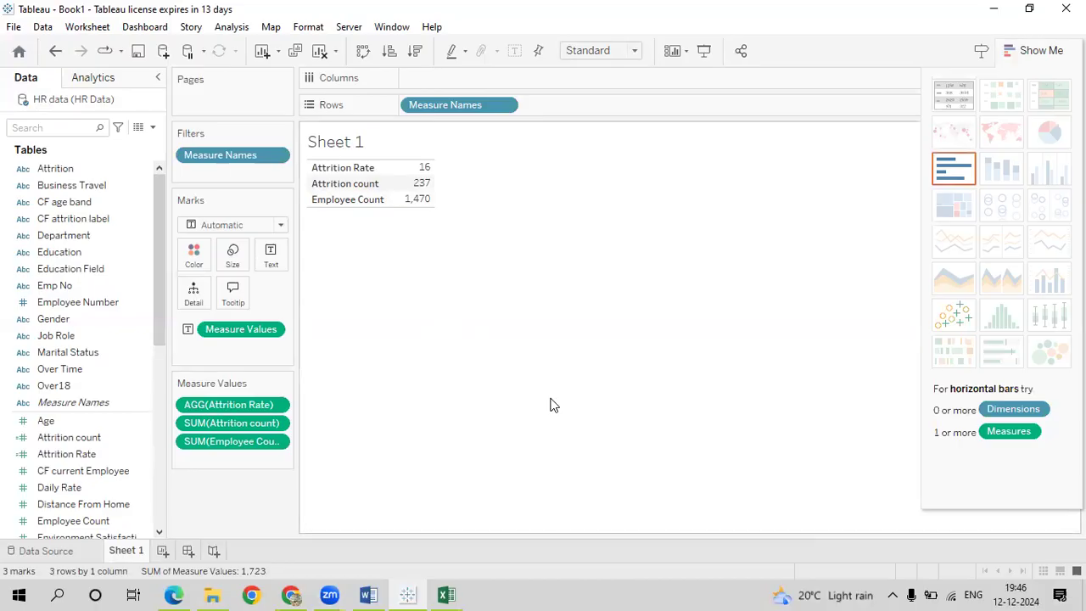
click(100, 487)
click(108, 472)
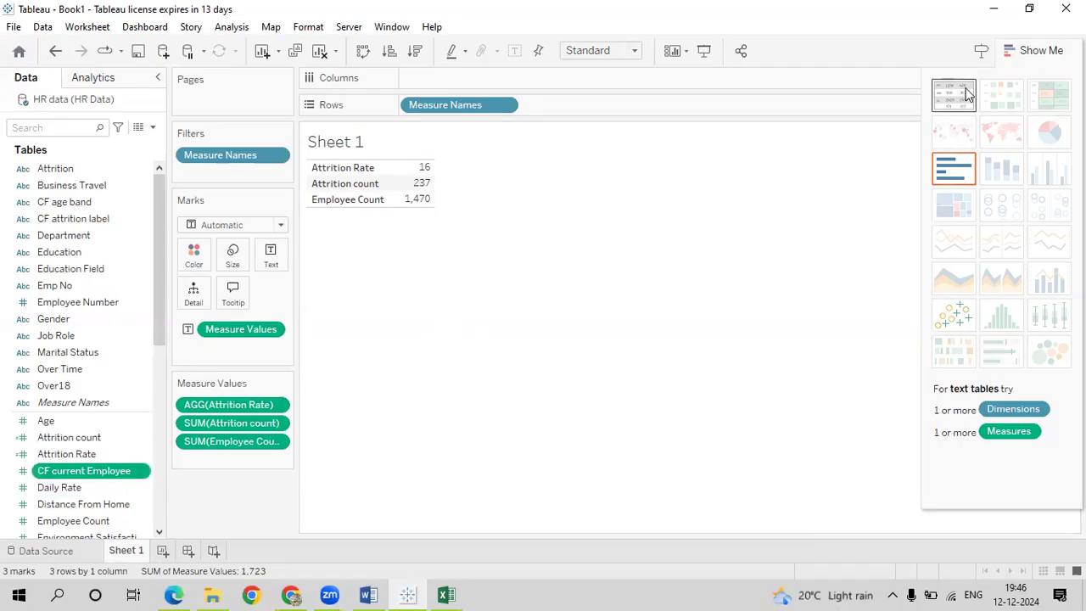
click(965, 95)
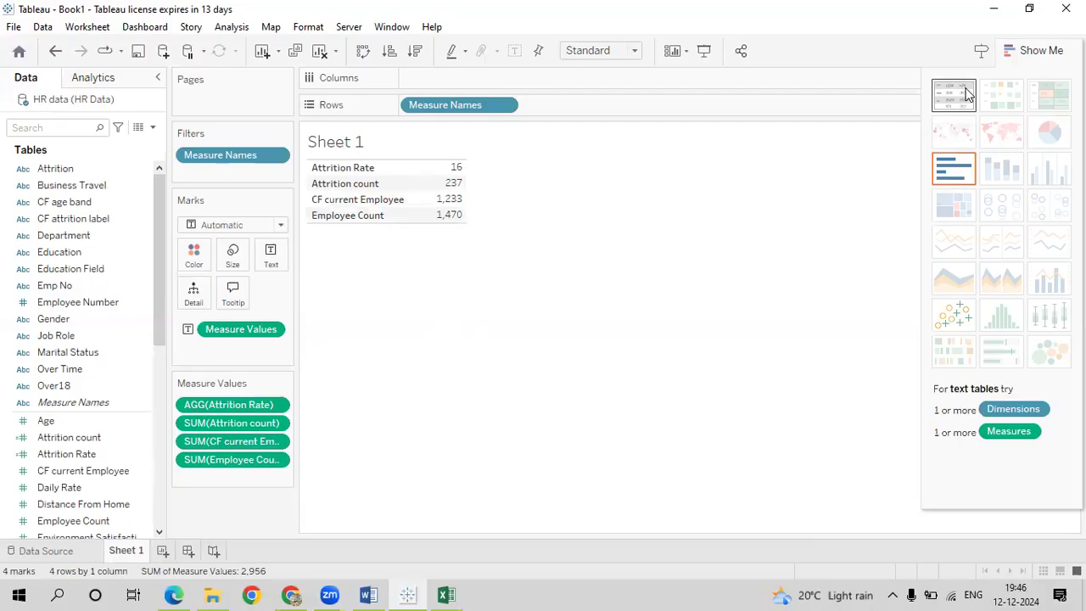
Add Age to the text table and change its aggregation to Average
click(113, 421)
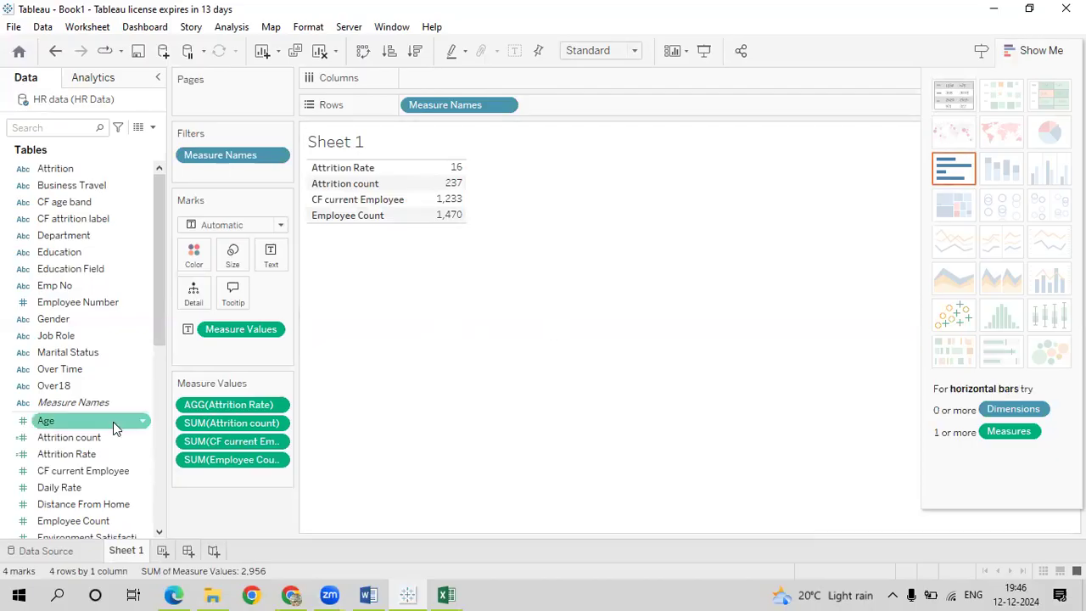
click(961, 91)
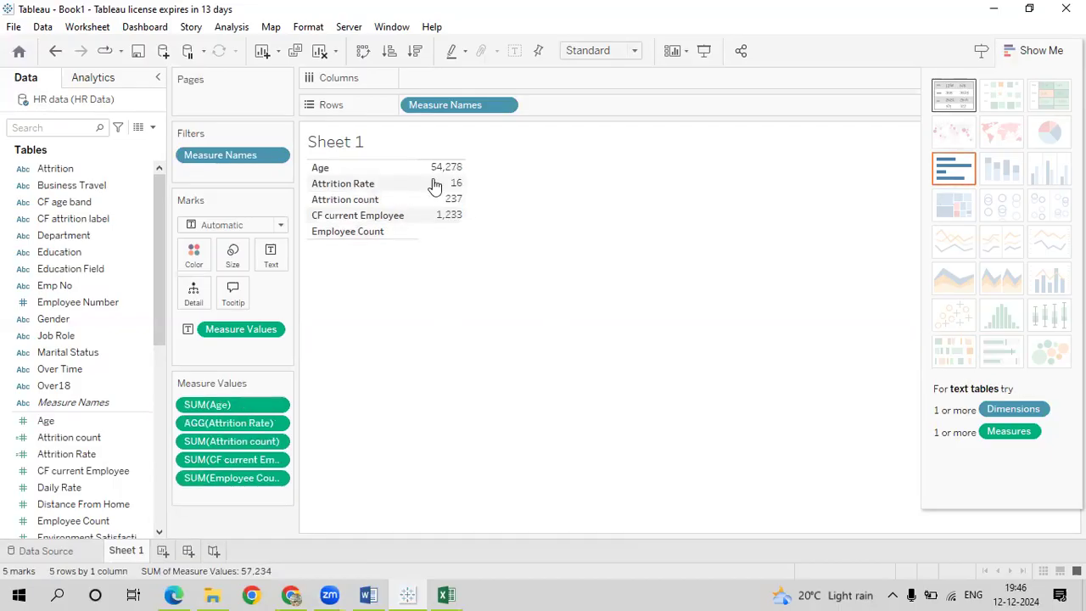
mouse_move(440, 172)
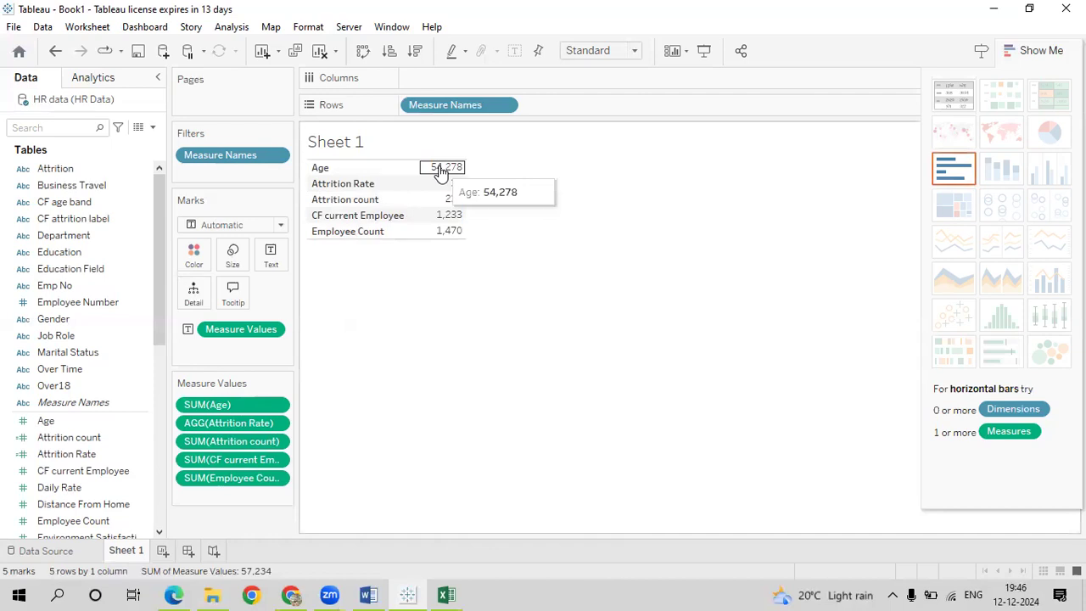
click(279, 408)
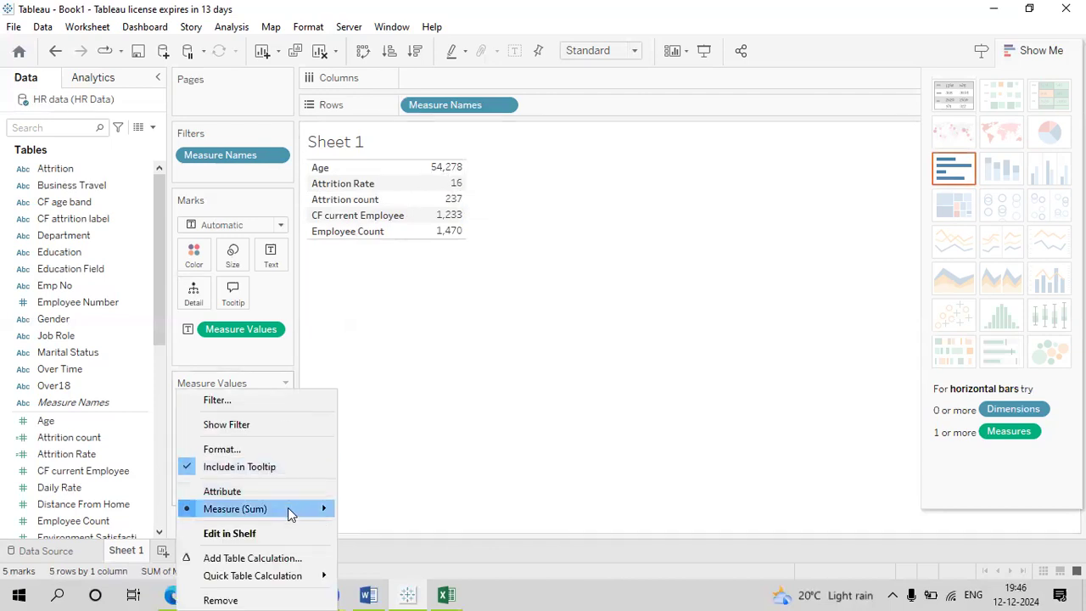
mouse_move(289, 514)
click(469, 467)
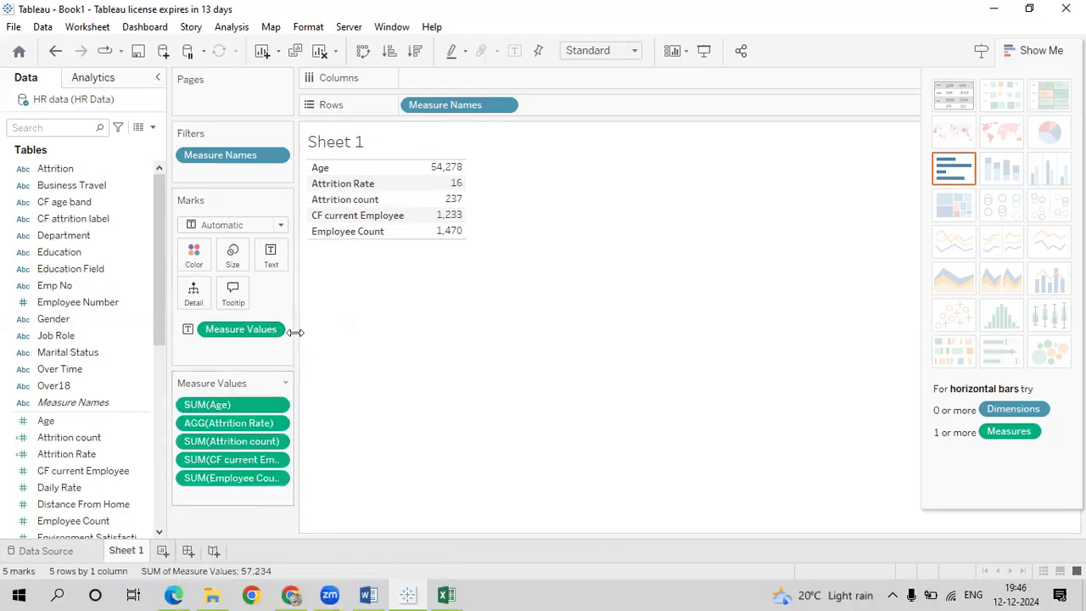
click(279, 405)
mouse_move(285, 512)
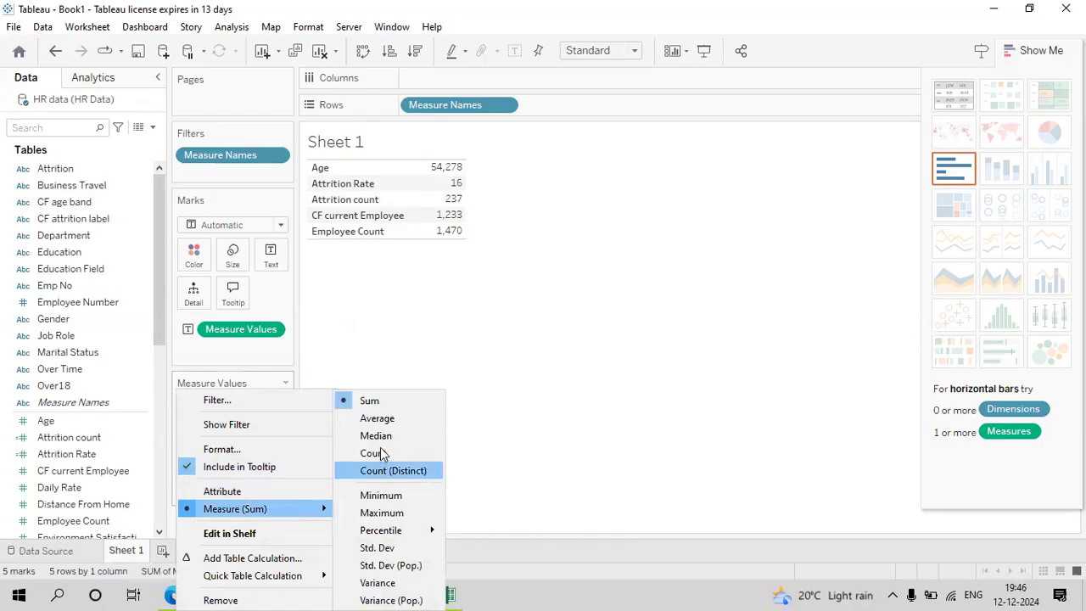
key(Escape)
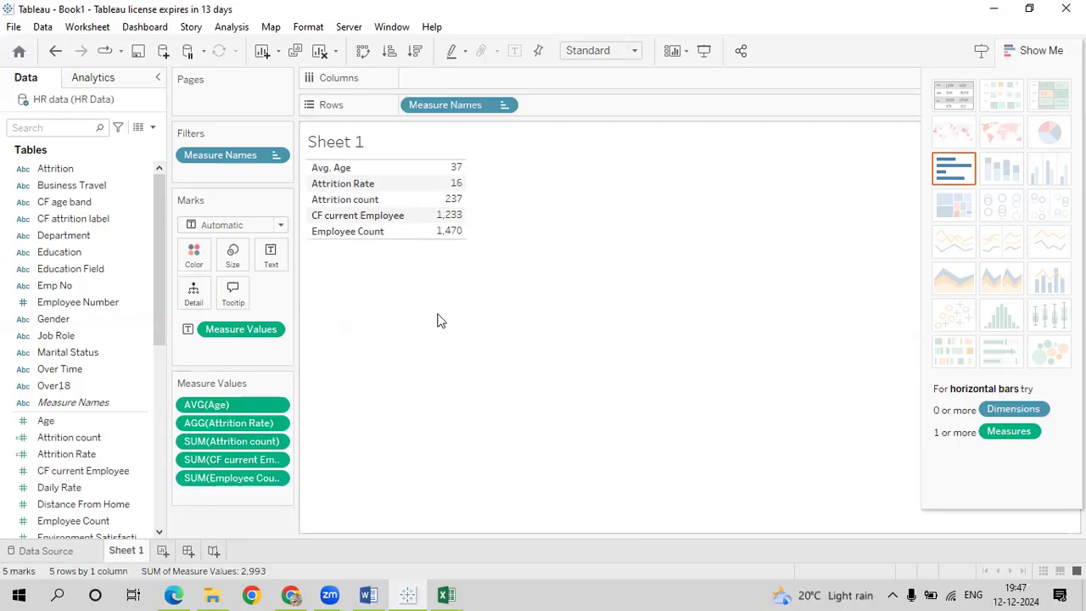
Replace the sheet title text with "Key Performance Indicator"
double_click(334, 149)
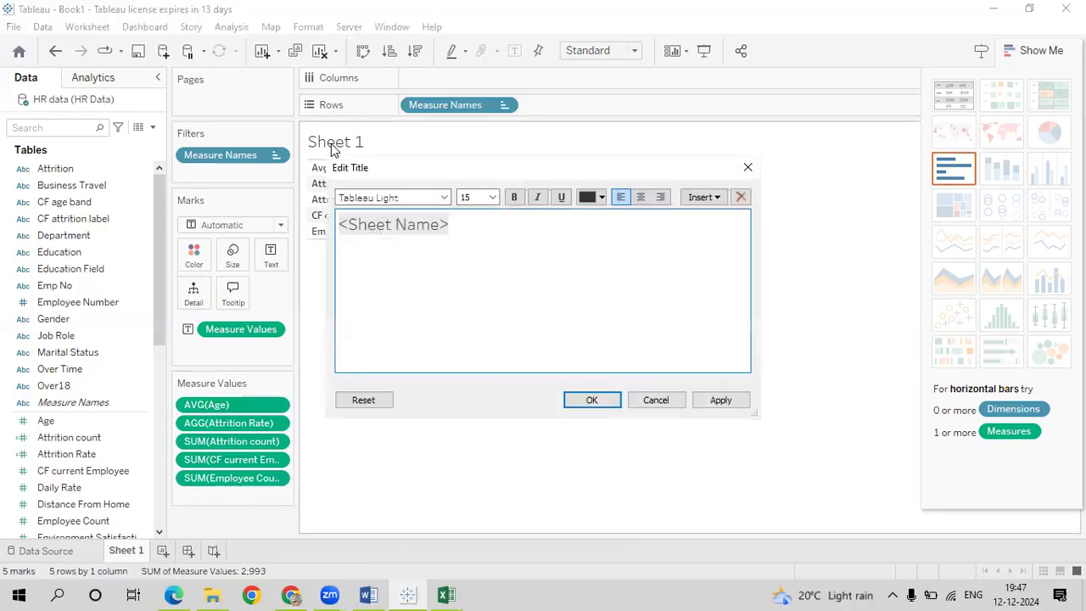
key(ctrl+a)
key(BackSpace)
text(Key Performance Indicator)
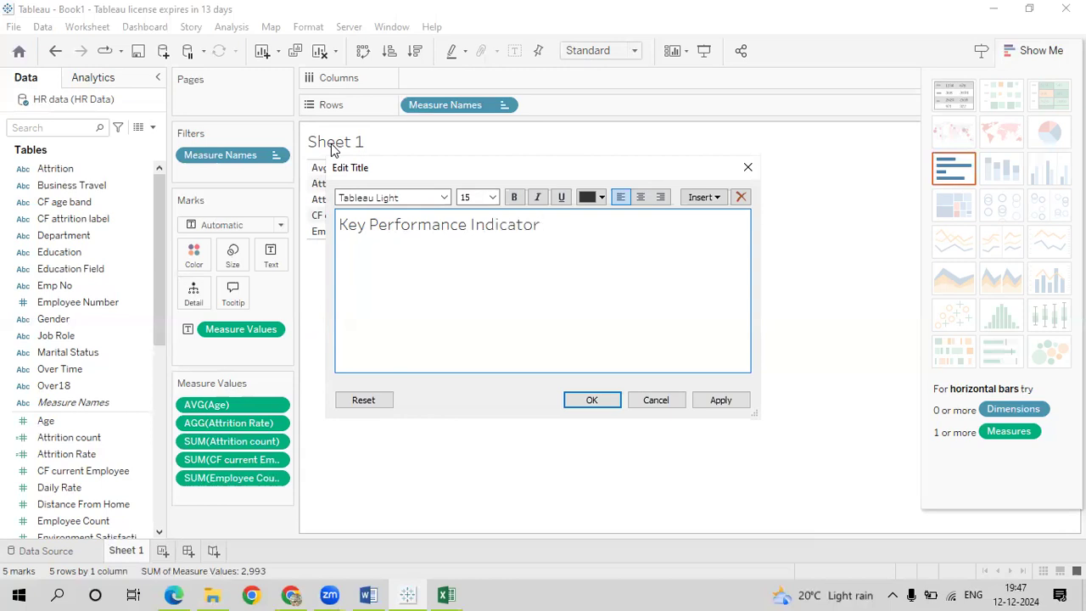
Format the title text as centred, bold and orange, and apply it to the sheet
key(ctrl+a)
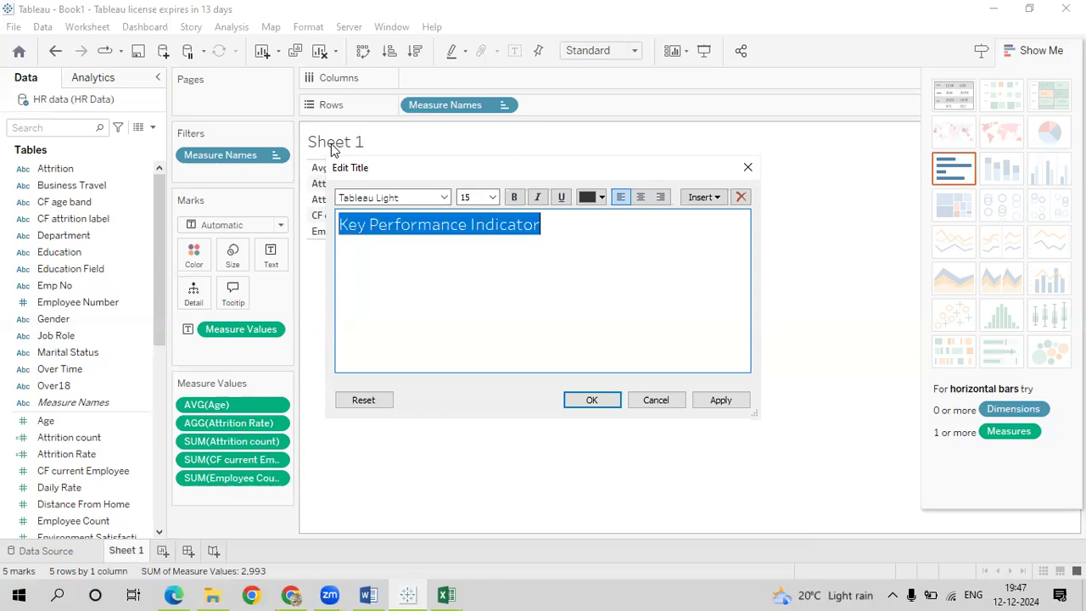
click(641, 197)
click(513, 197)
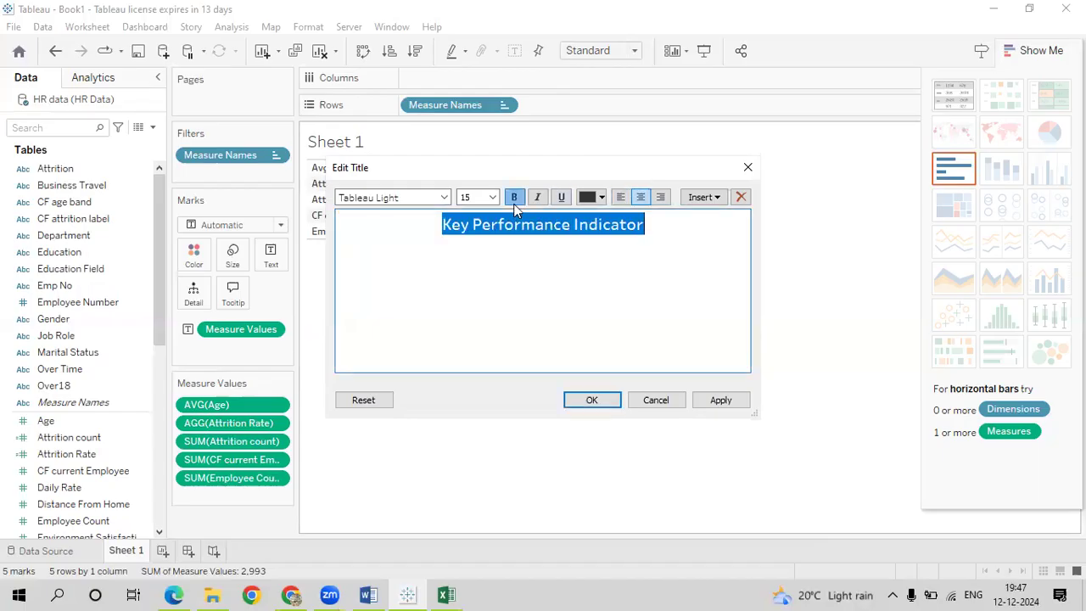
click(601, 197)
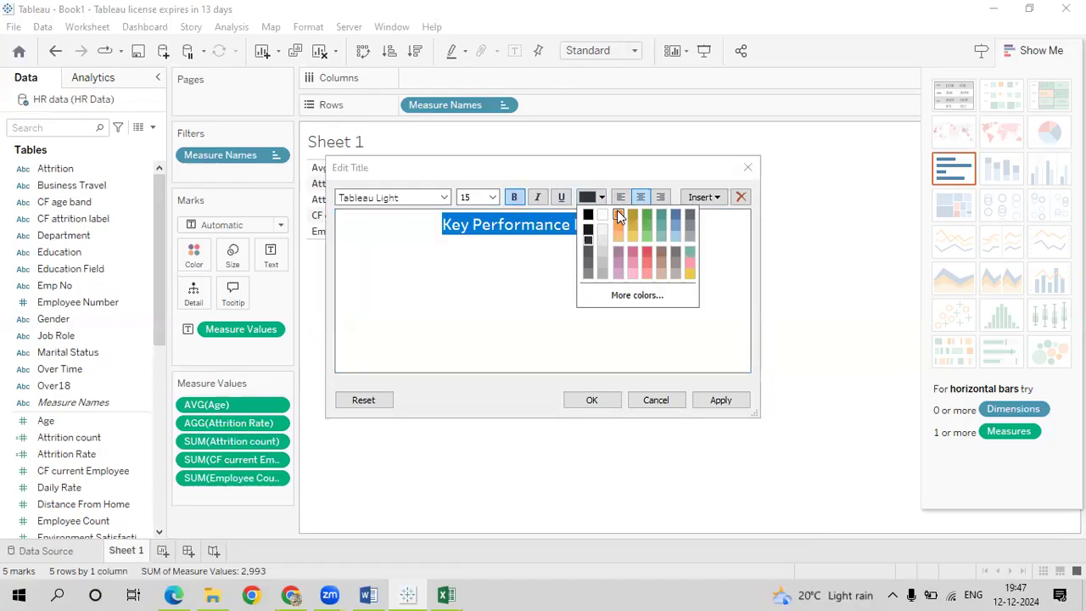
click(617, 214)
click(716, 402)
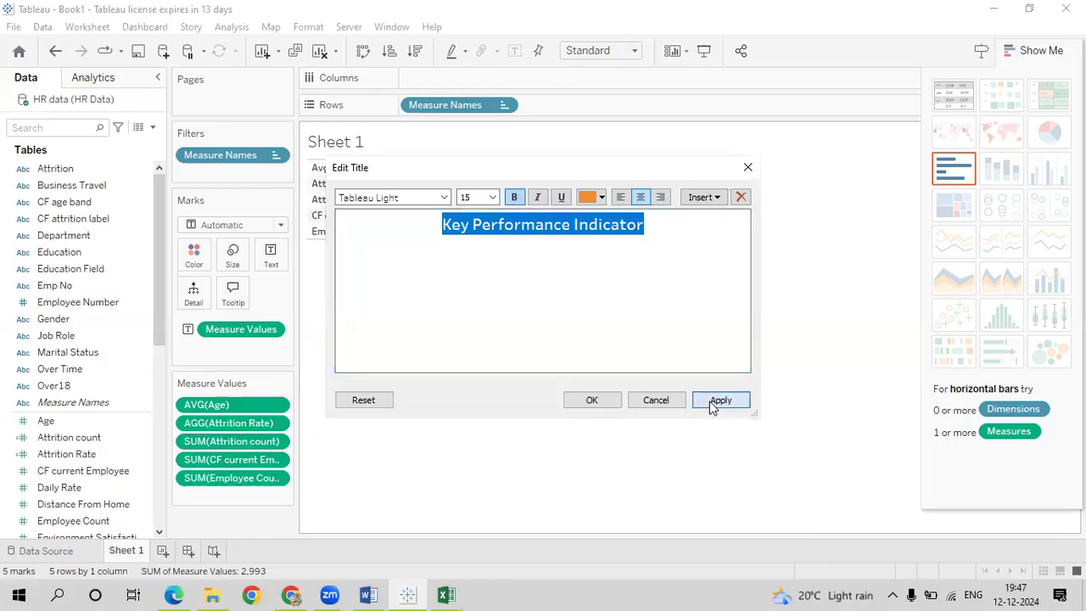
click(593, 398)
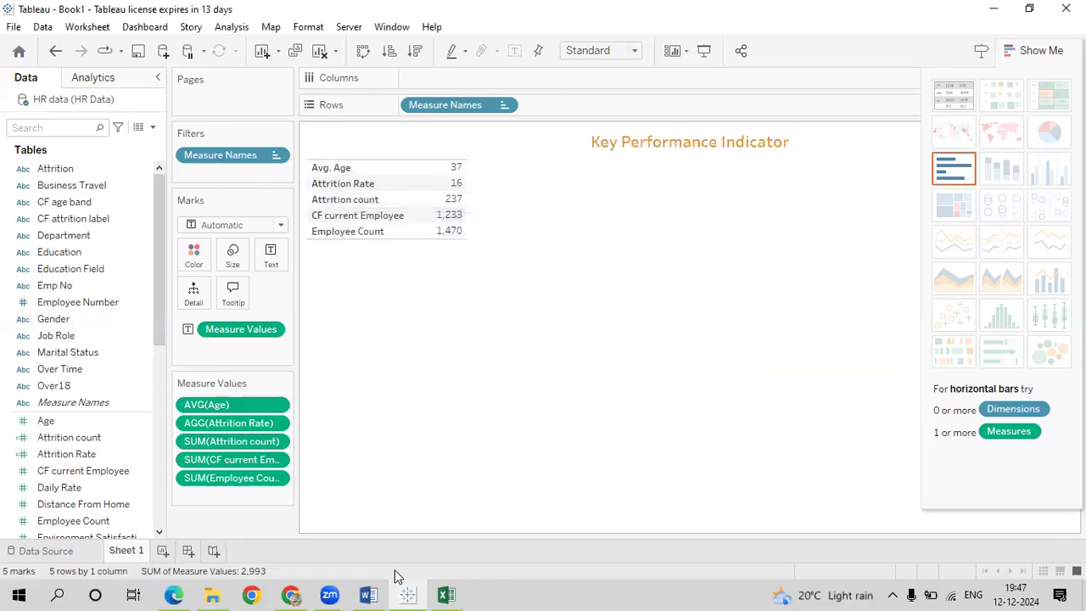
Rename the Sheet 1 worksheet as Q1
right_click(126, 550)
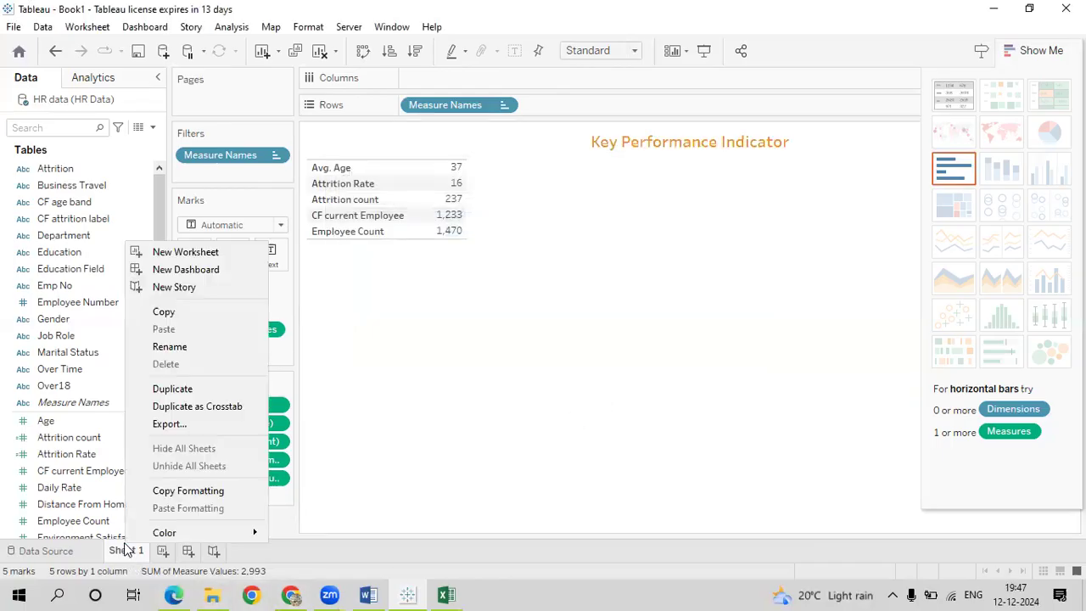
click(166, 345)
text(Q1)
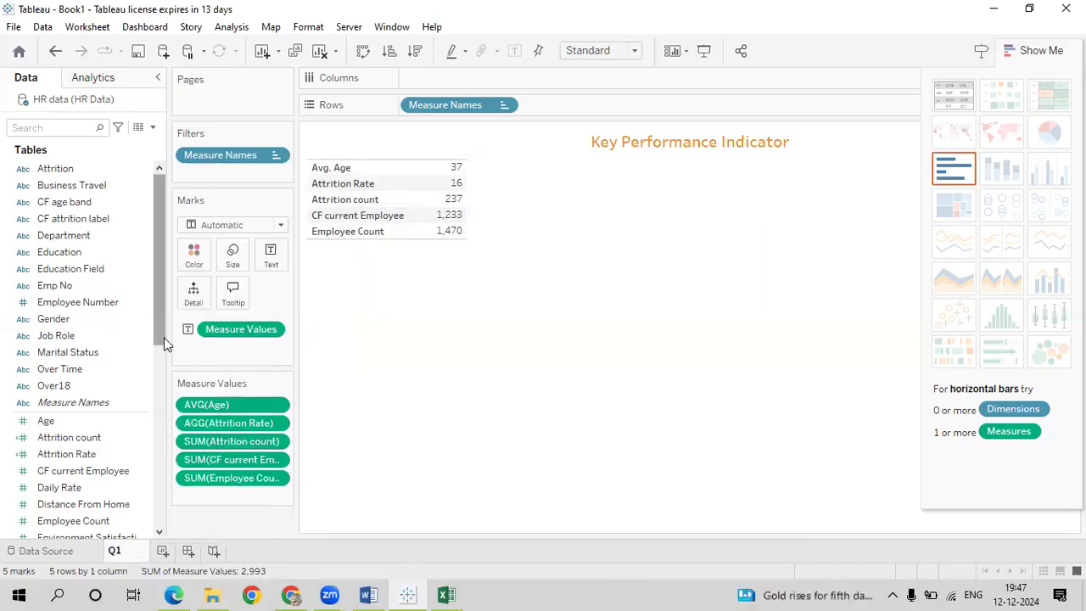
key(Return)
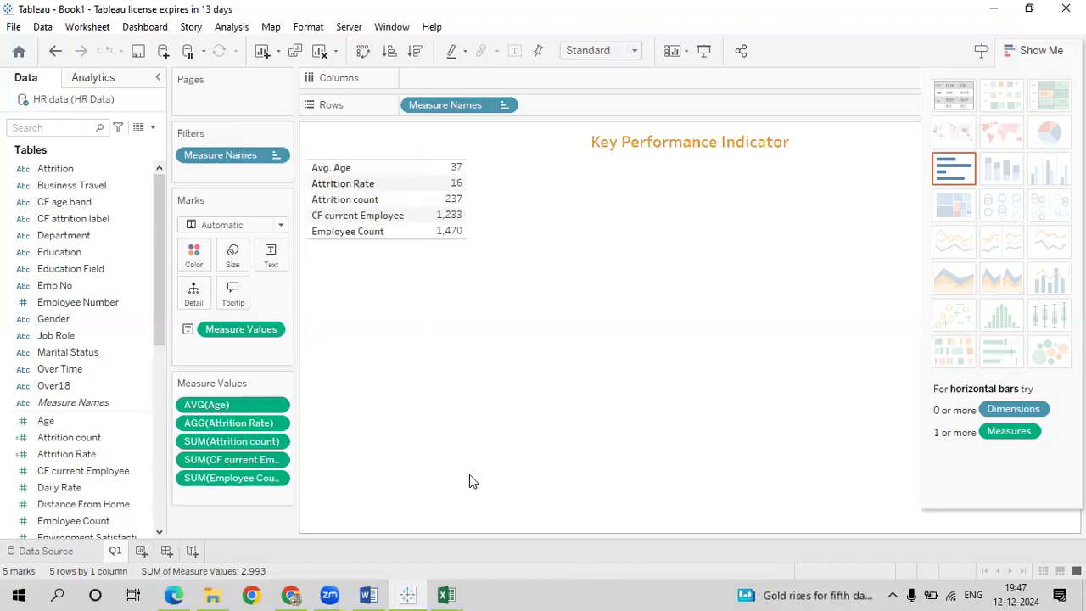
Switch to the lab syllabus PDF in Edge and highlight task ii of the HR Dataset analysis, the Lollipop Chart by gender
click(175, 593)
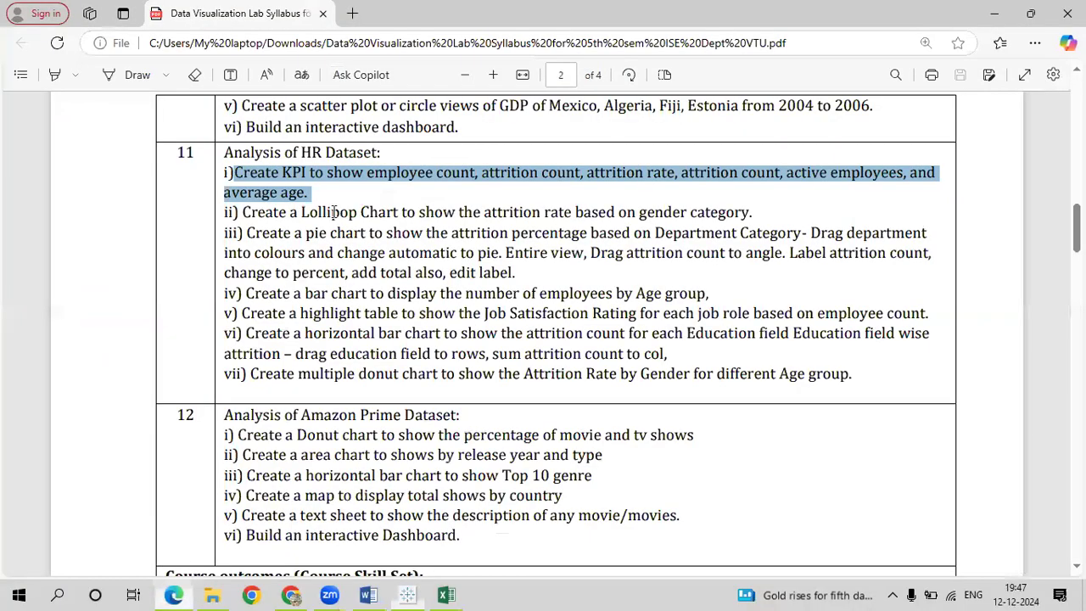
click(334, 212)
drag(245, 209, 766, 218)
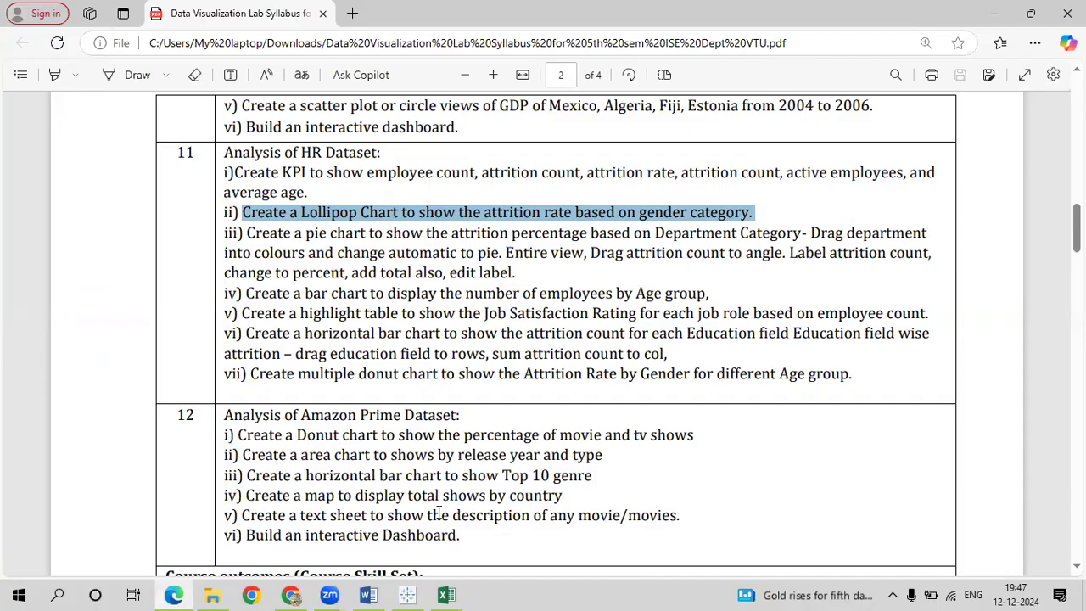
Return to Tableau, add a new worksheet and place Gender on Columns
click(409, 594)
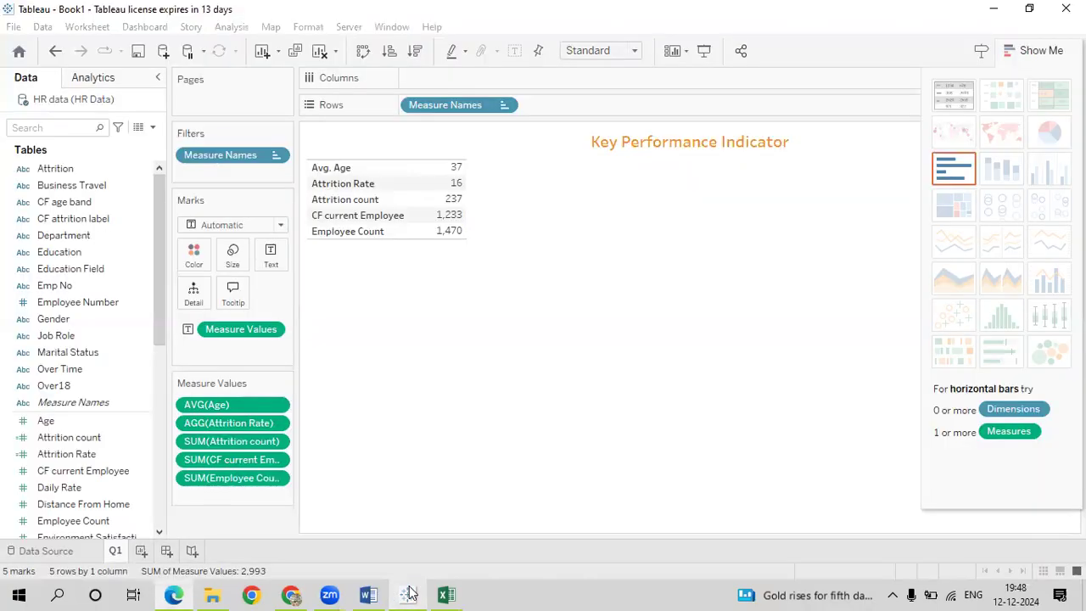
click(141, 551)
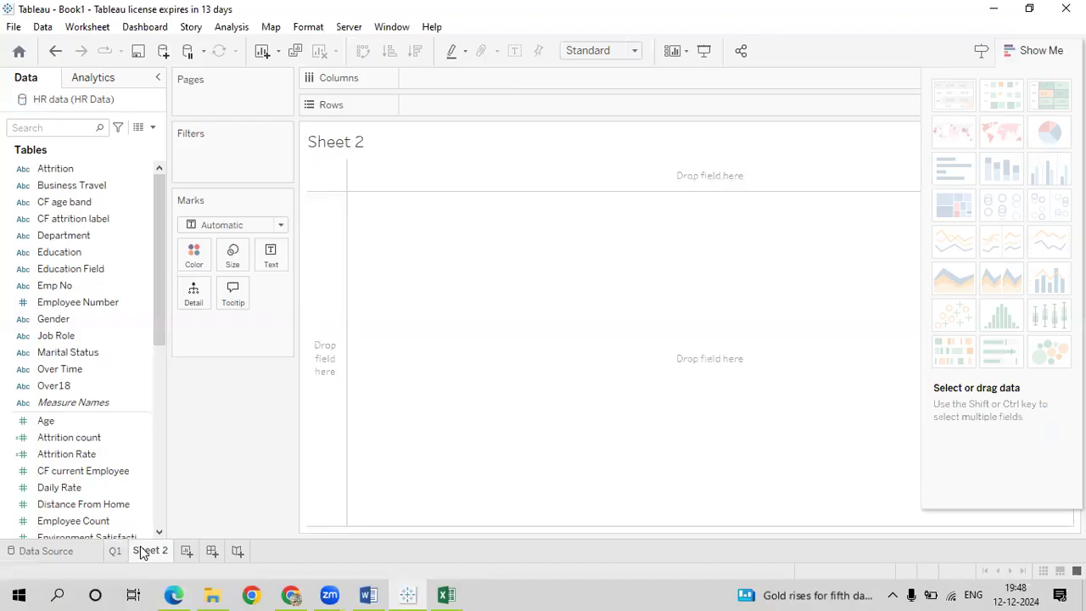
click(80, 384)
click(75, 318)
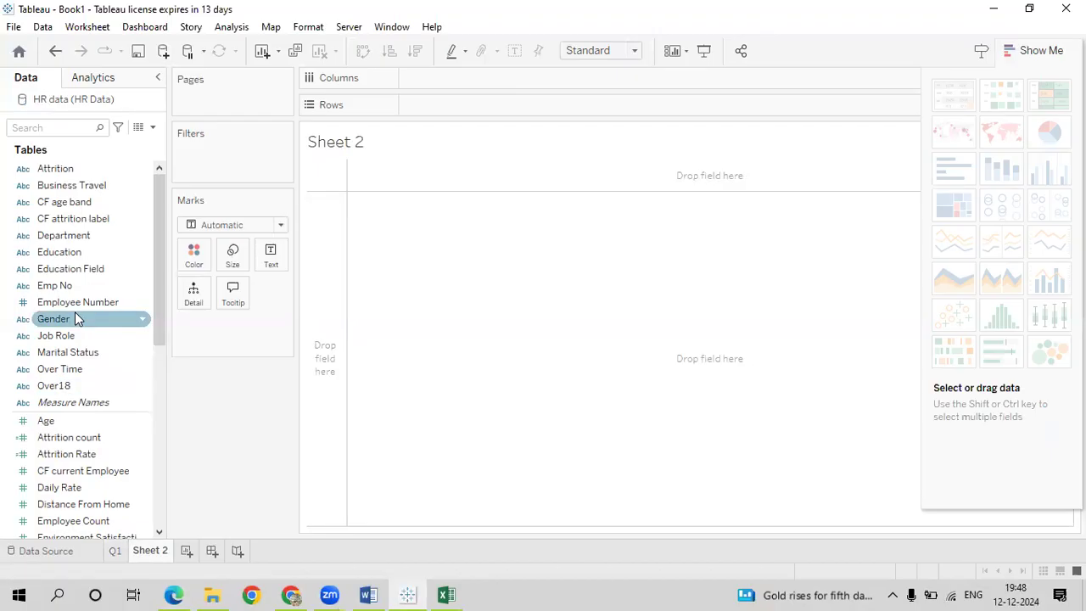
drag(75, 311, 501, 78)
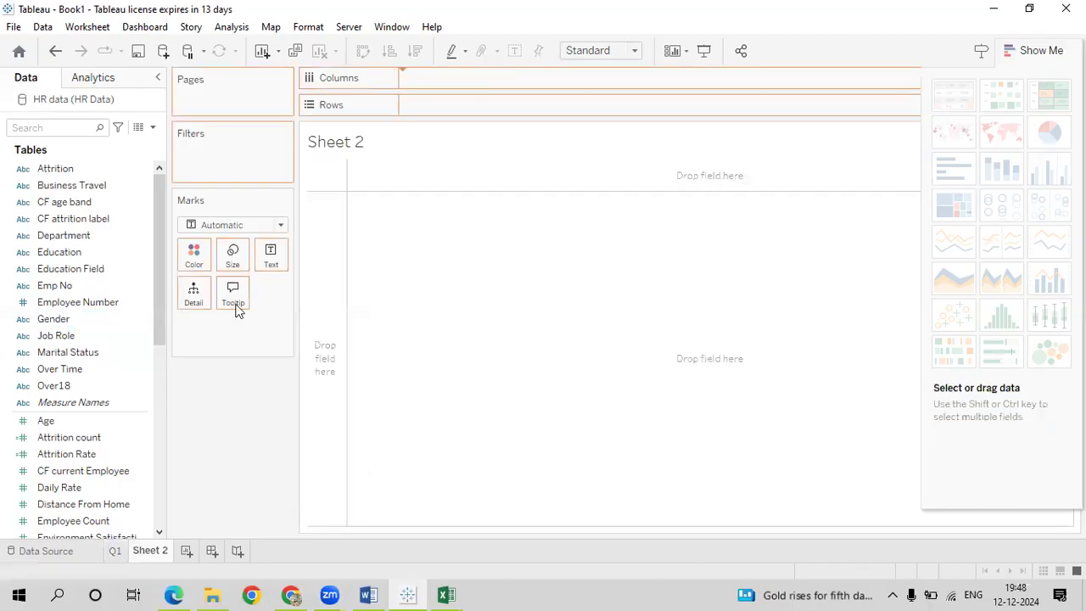
Place Attrition Rate on Rows to chart it by gender, and collapse the chart type suggestions
click(72, 457)
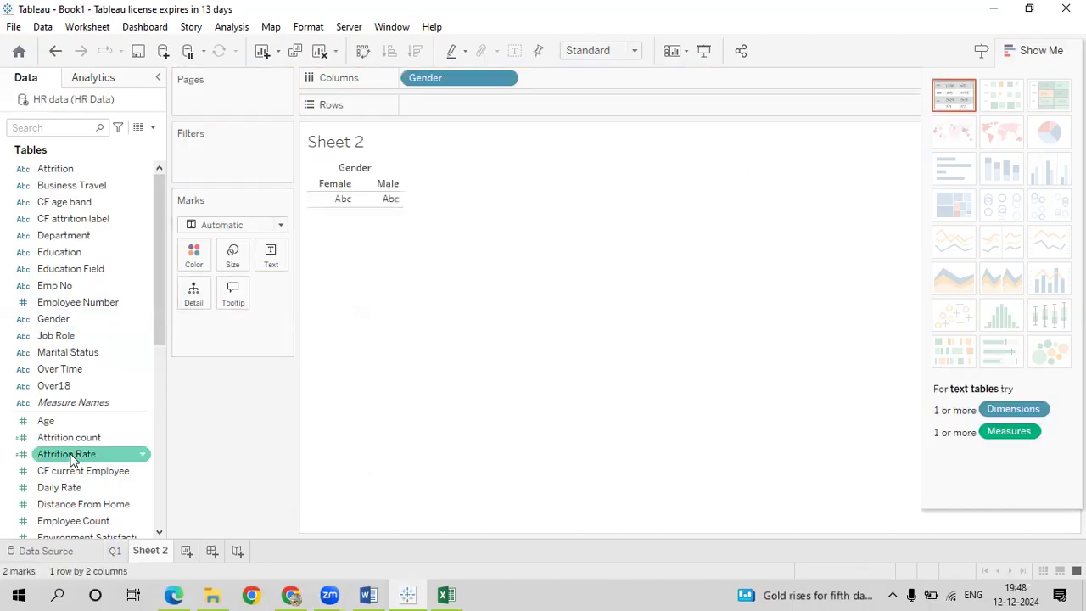
drag(72, 458, 439, 119)
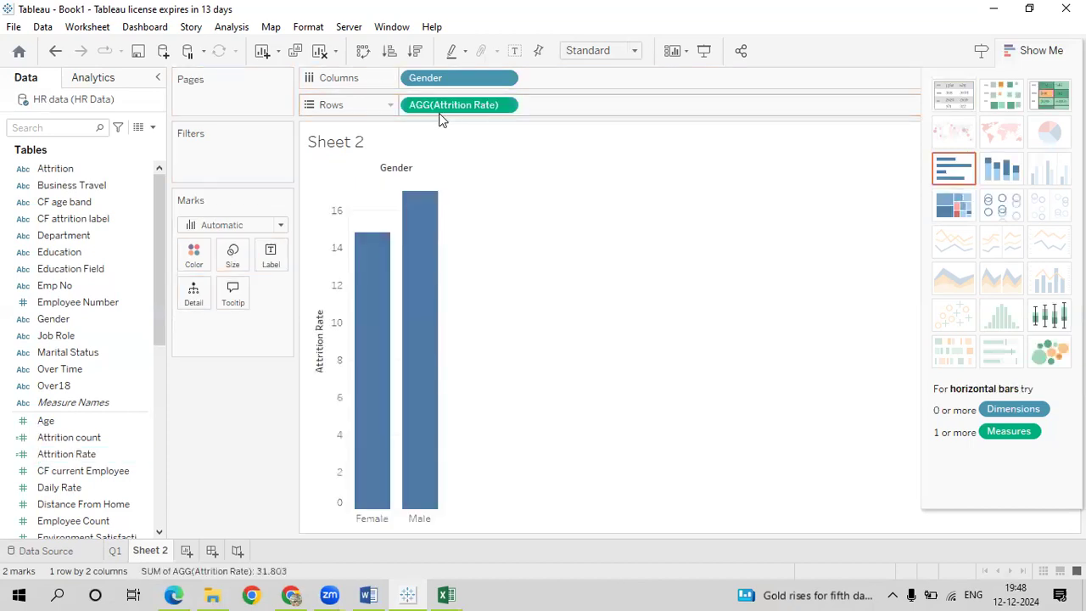
click(631, 331)
drag(76, 489, 607, 379)
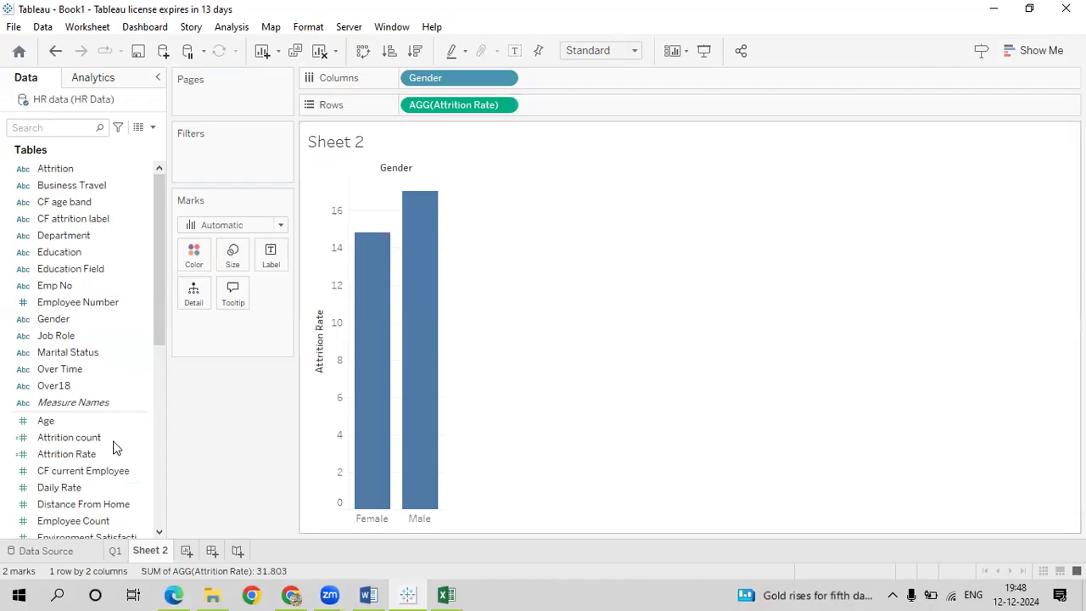
Add a second Attrition Rate to Rows and set its mark type to Circle
drag(101, 453, 595, 107)
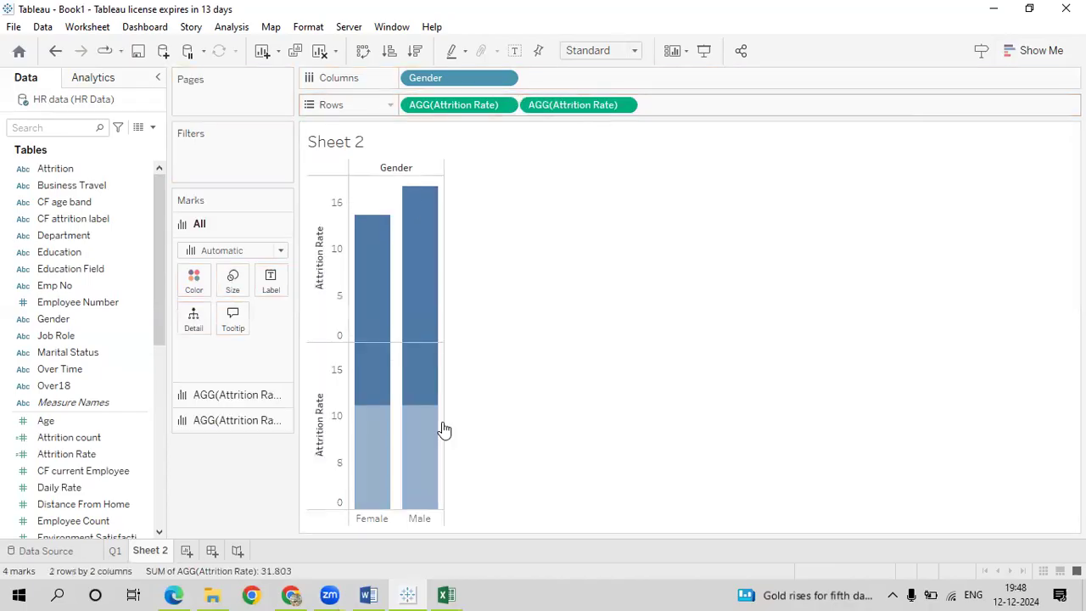
click(218, 423)
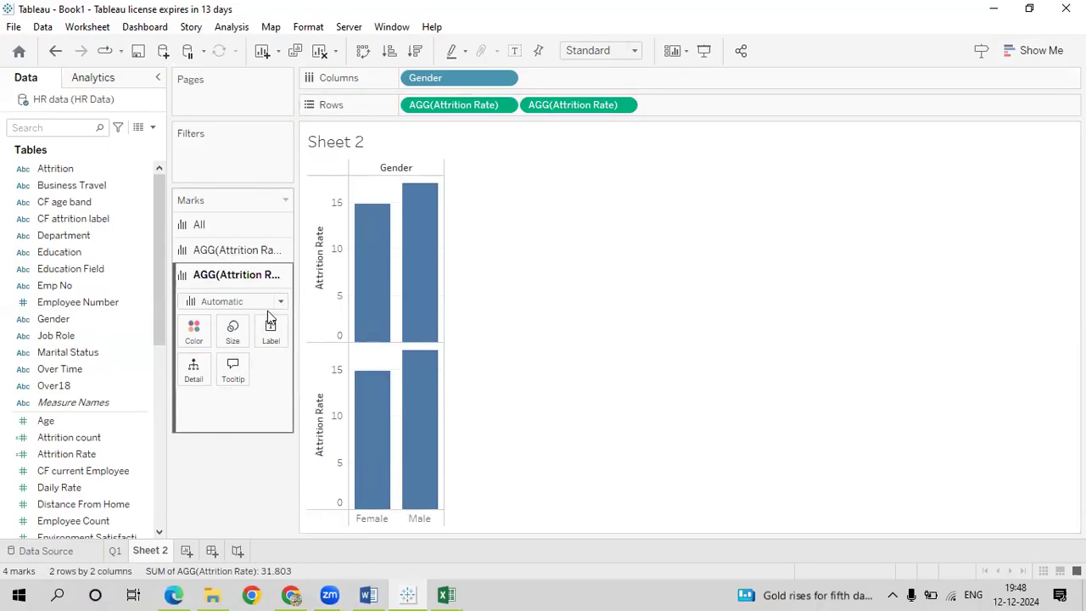
click(280, 304)
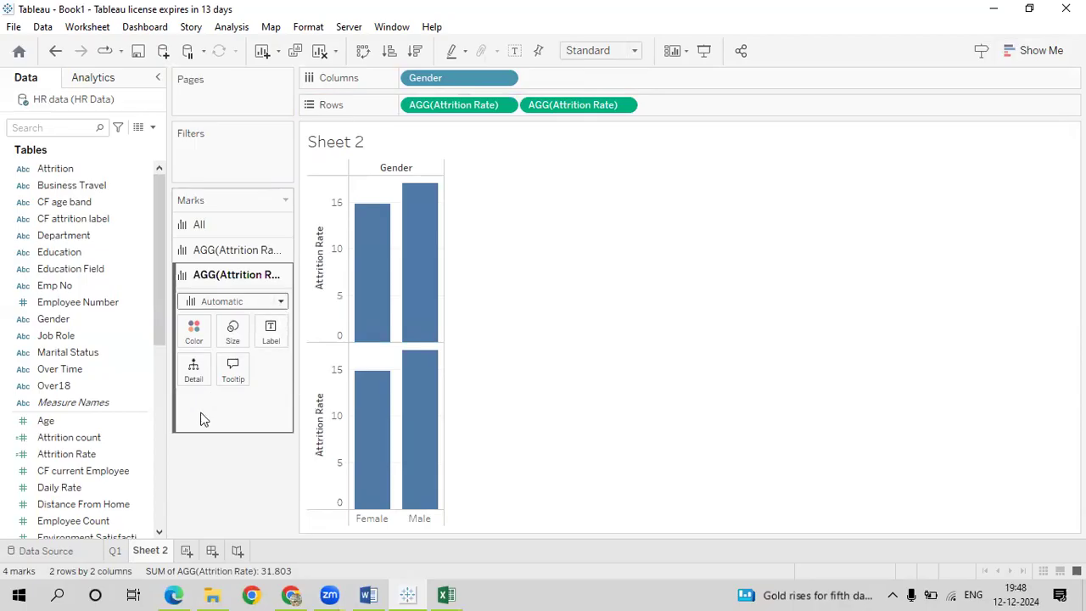
click(212, 410)
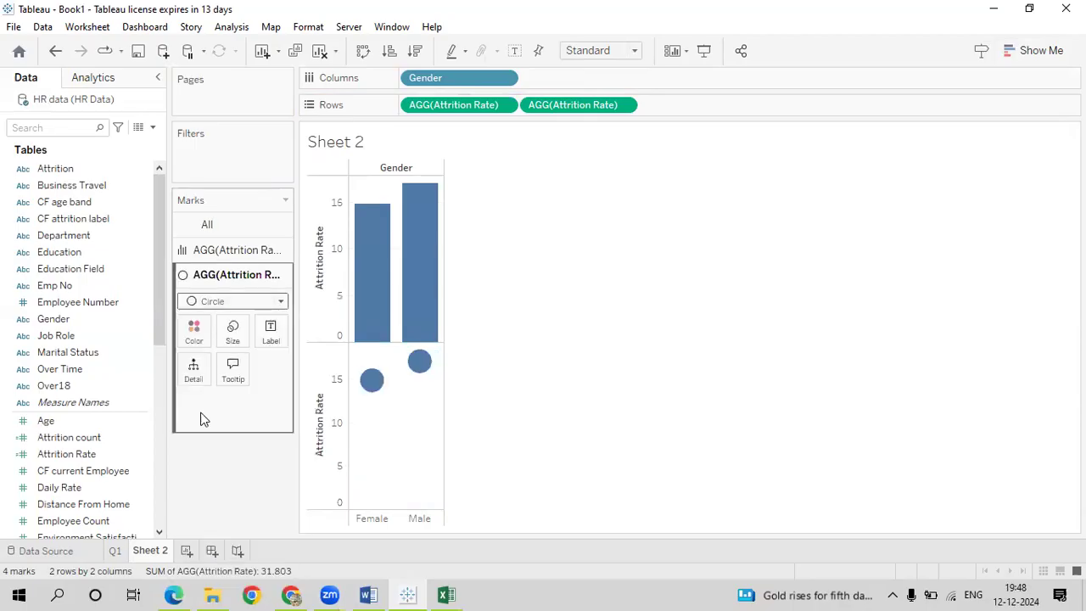
Enlarge the circles of the second Attrition Rate and narrow the bars of the first to thin sticks
click(230, 339)
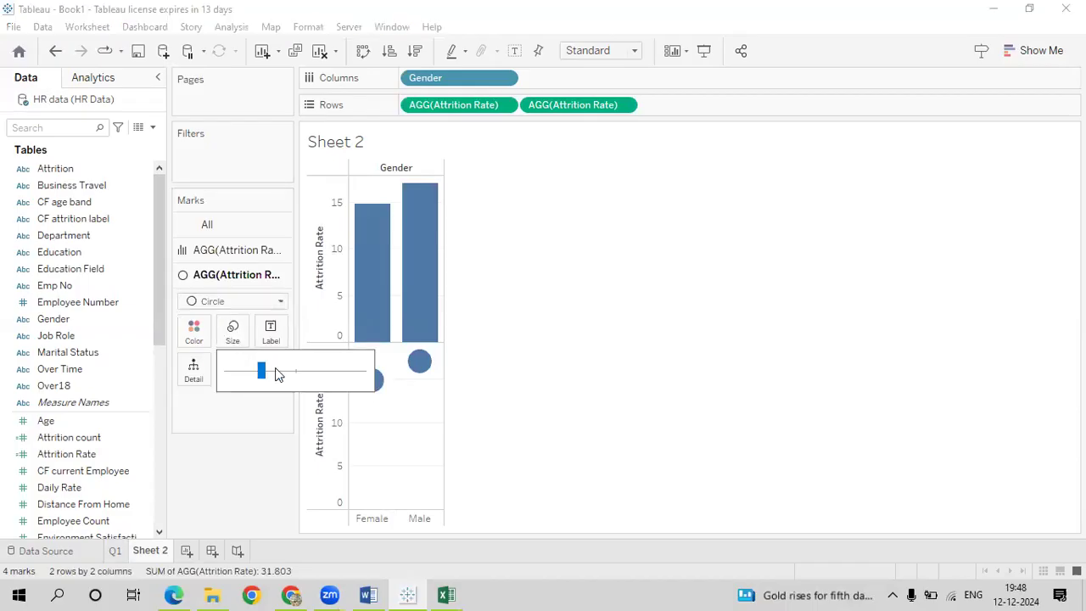
click(278, 374)
click(218, 478)
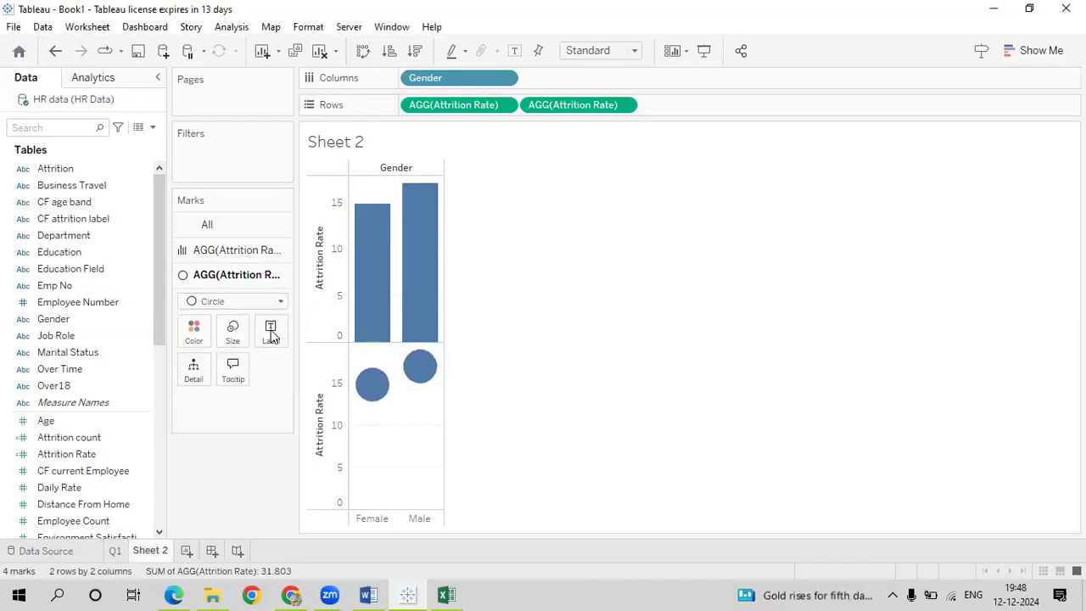
click(248, 256)
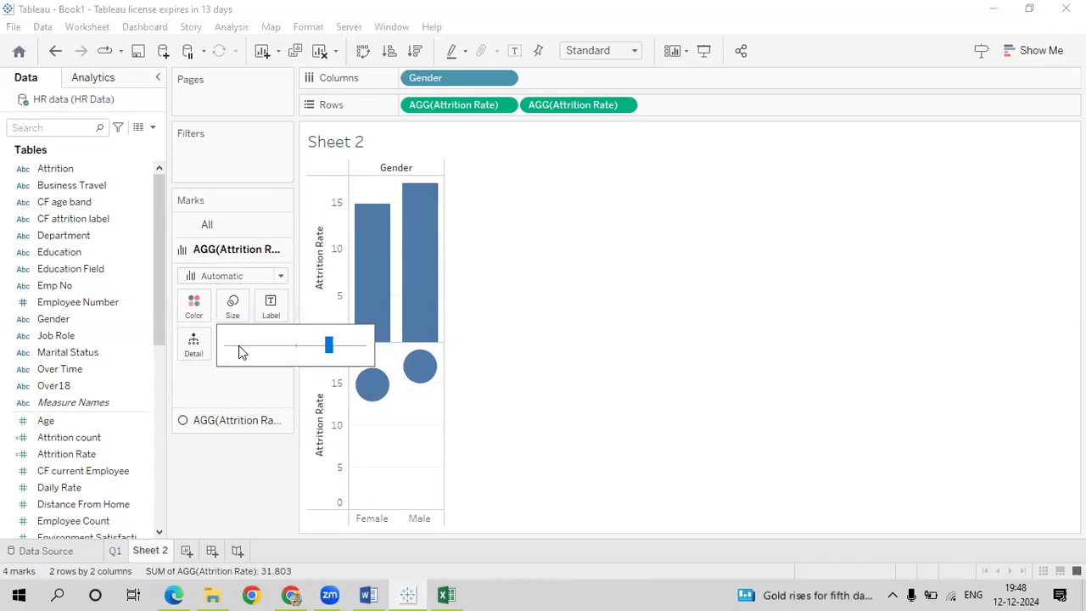
click(240, 348)
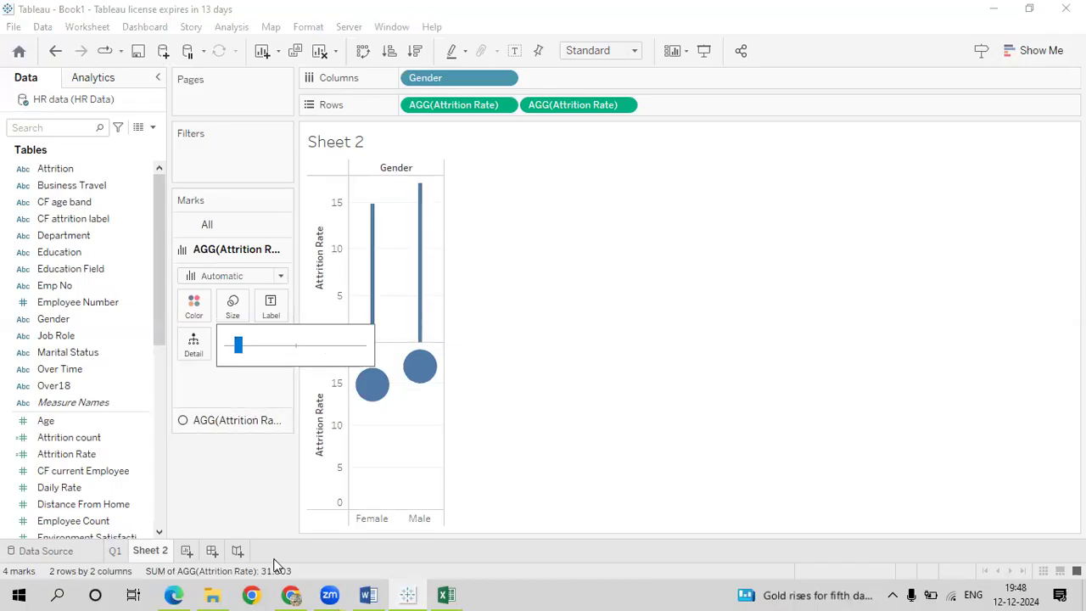
click(263, 489)
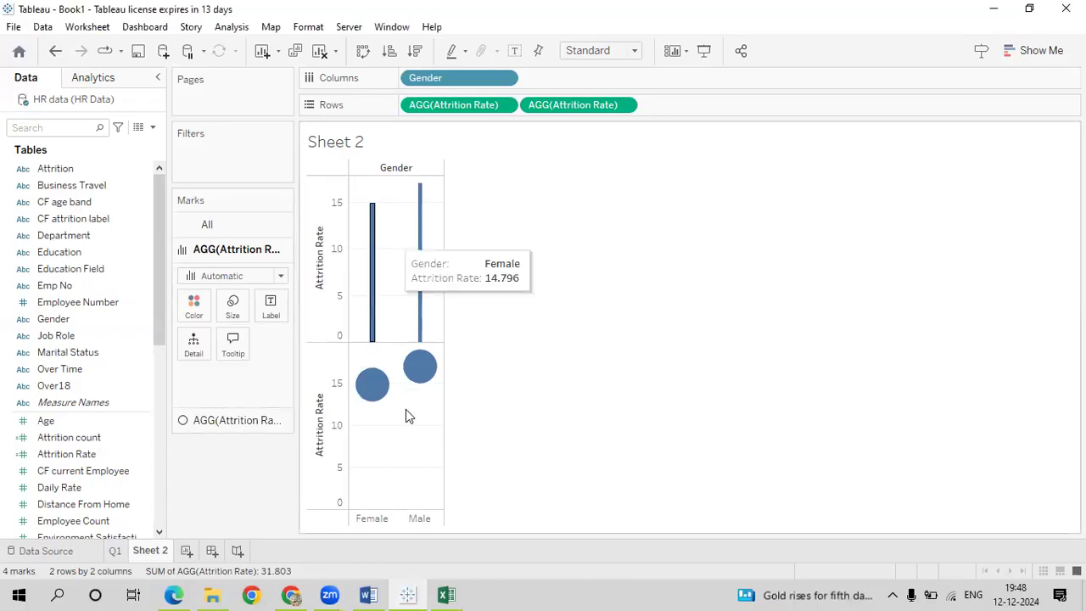
Combine the two Attrition Rate charts on a dual axis and set the first measure's mark type to Bar
click(319, 409)
right_click(321, 407)
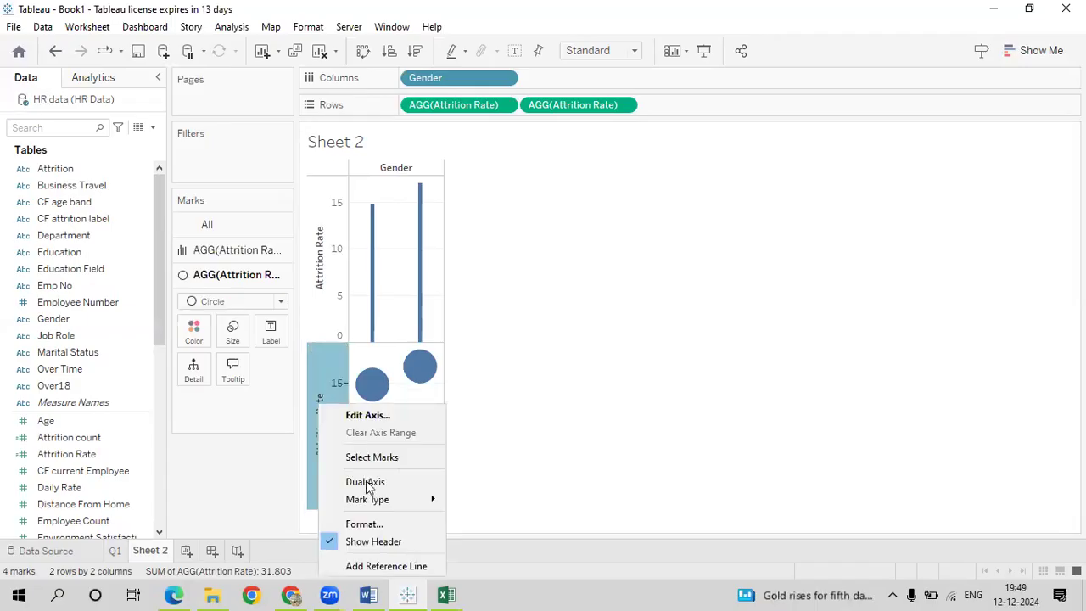
click(366, 480)
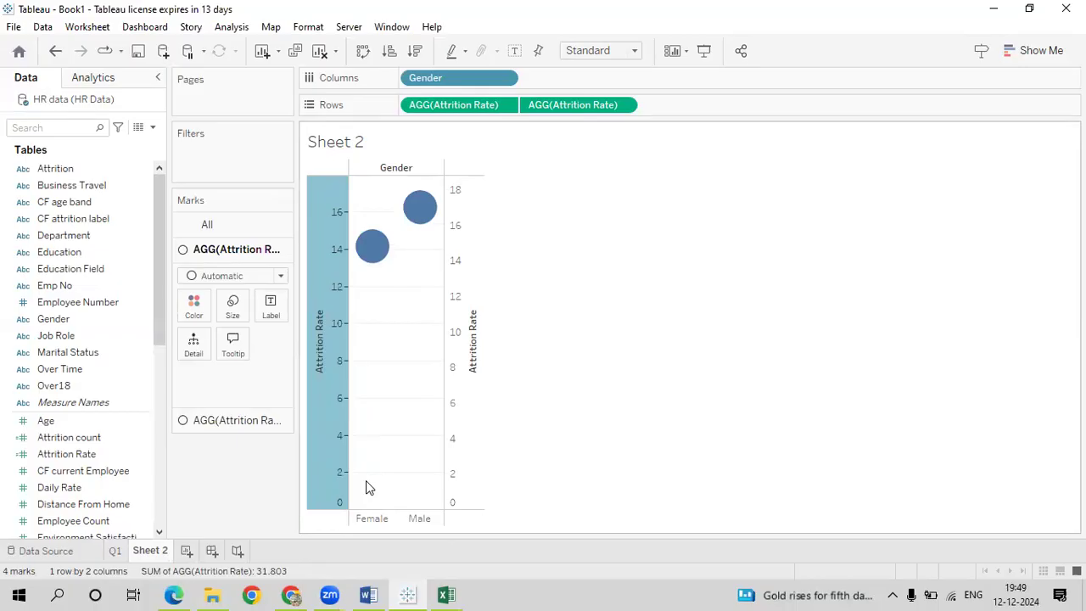
click(280, 277)
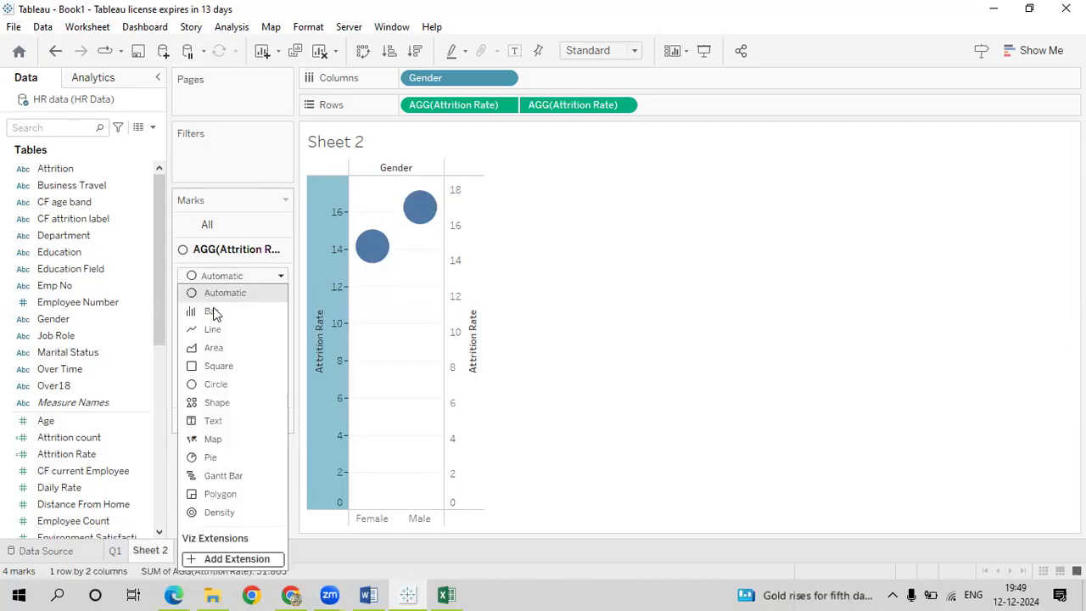
click(212, 312)
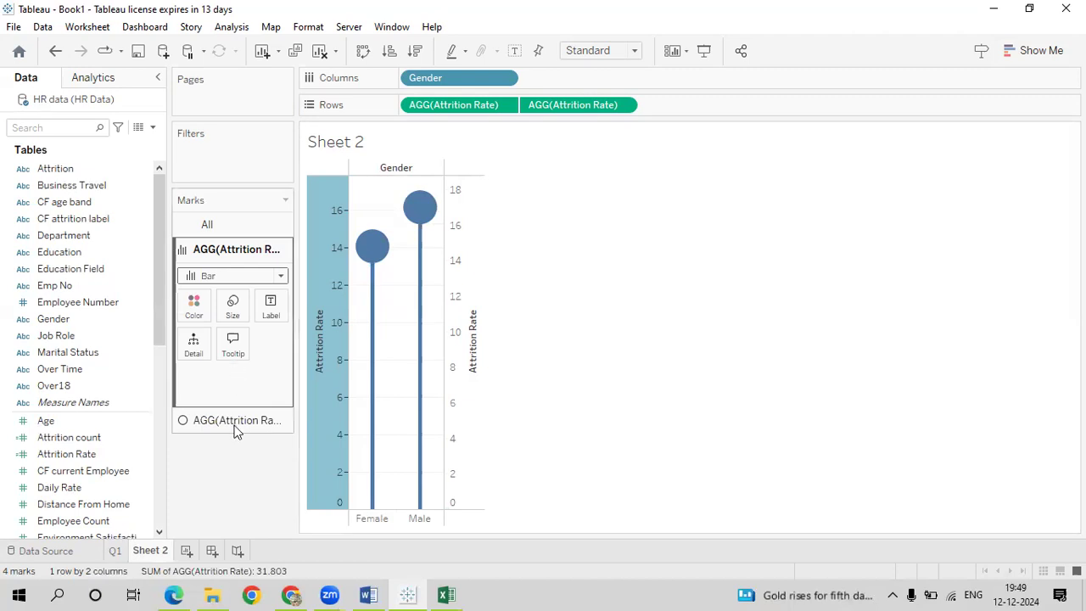
Label the bar marks with Attrition Rate
click(222, 226)
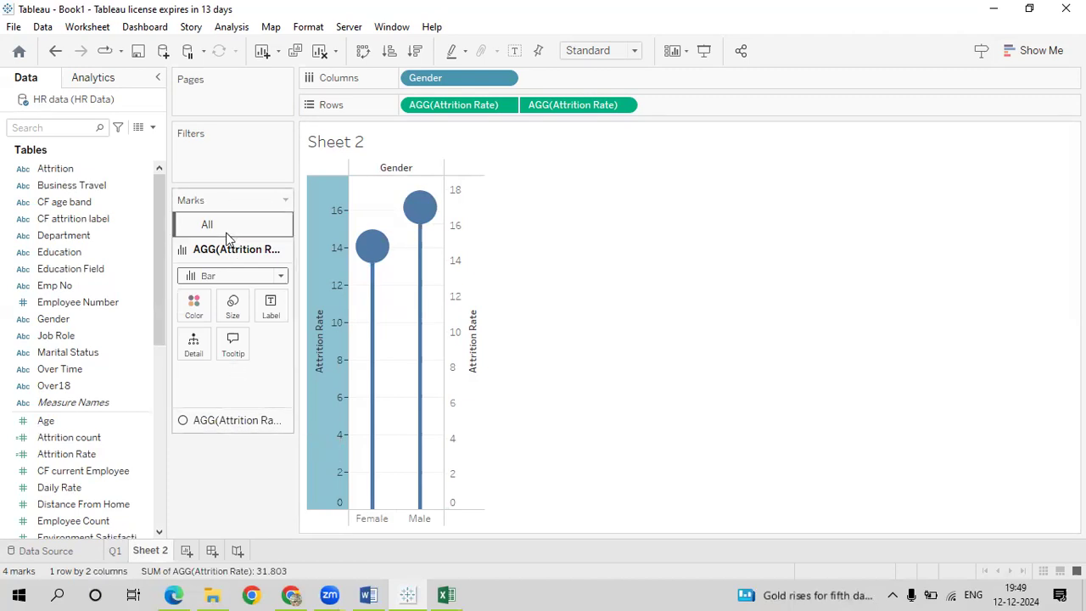
click(218, 396)
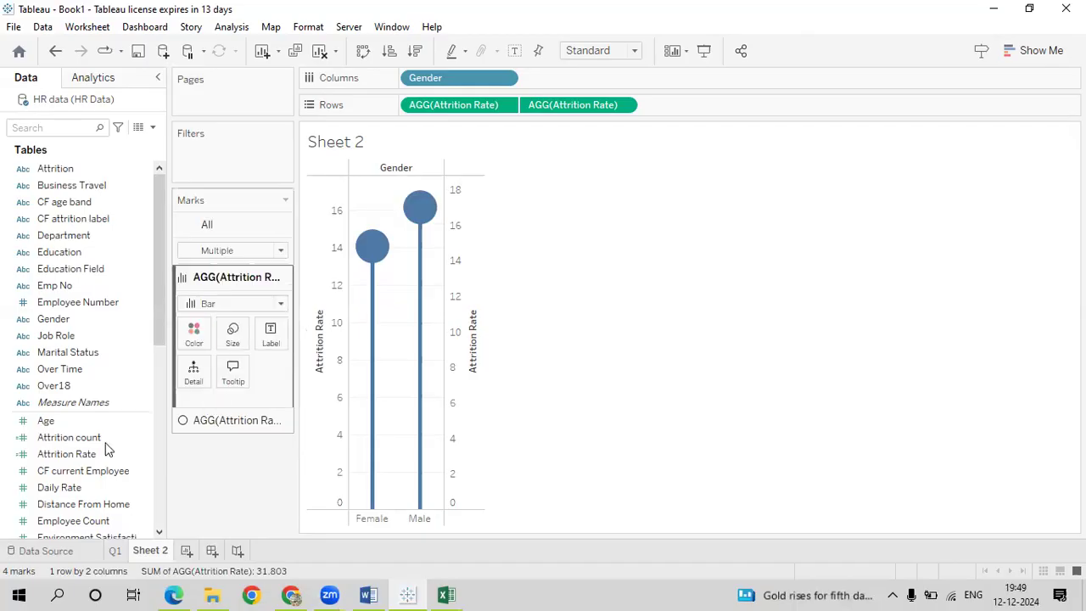
drag(89, 459, 270, 308)
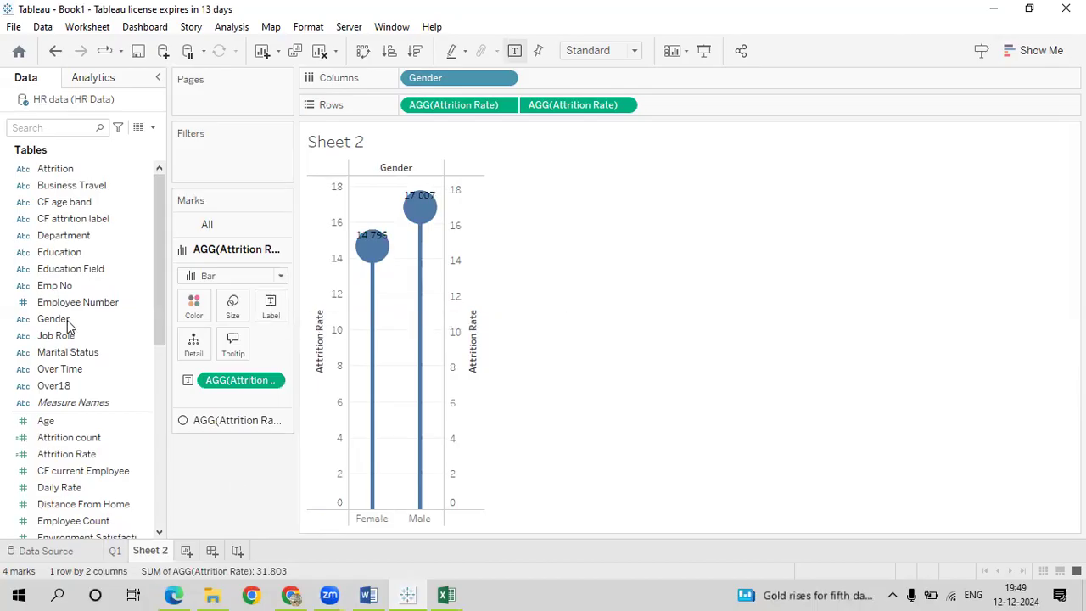
Color both the bars and the circles by Gender
drag(67, 318, 198, 313)
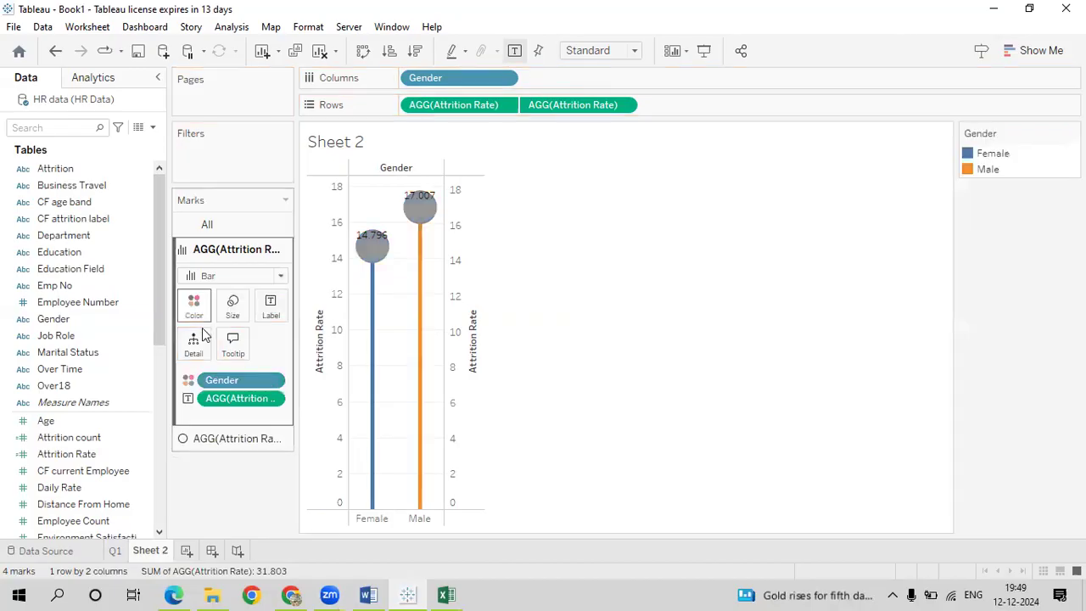
click(210, 438)
drag(73, 319, 196, 332)
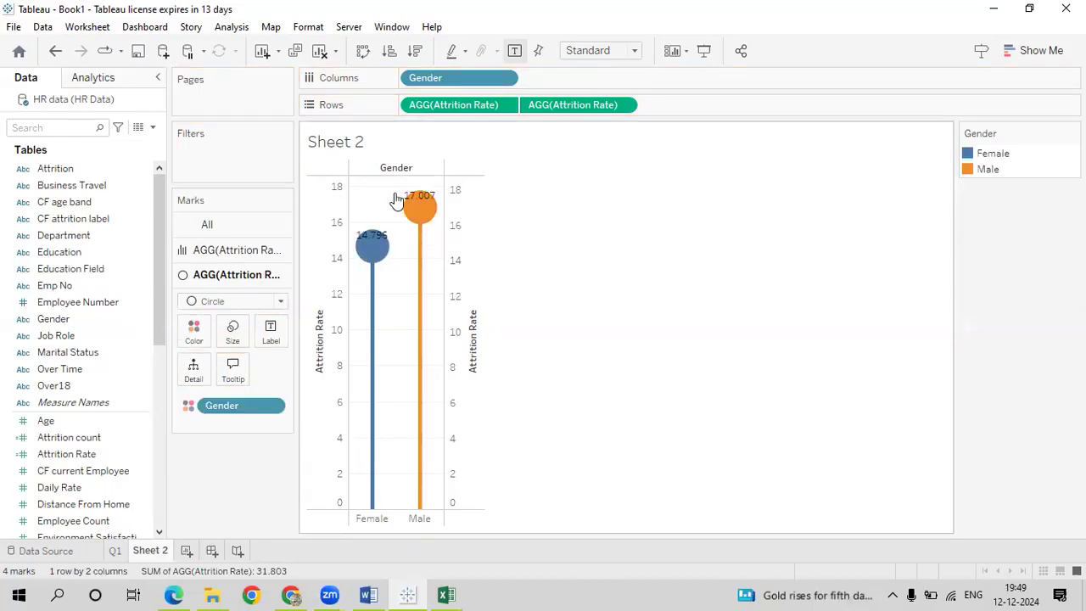
Replace the sheet title text with "Gender wise Attrition Rate"
double_click(367, 143)
text(Gend)
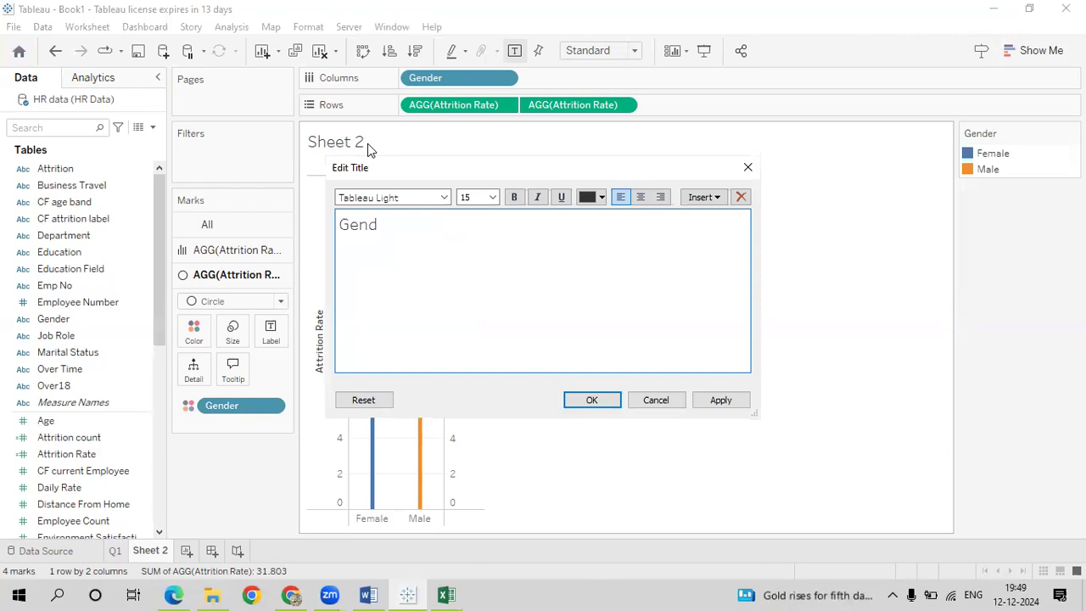
text(er w)
text(Attrit)
text(op)
text(n)
key(BackSpace)
key(BackSpace)
text(n)
key(BackSpace)
key(BackSpace)
text(ion Rate)
Center the title, make it bold and dark yellow, and apply the formatting
key(ctrl+a)
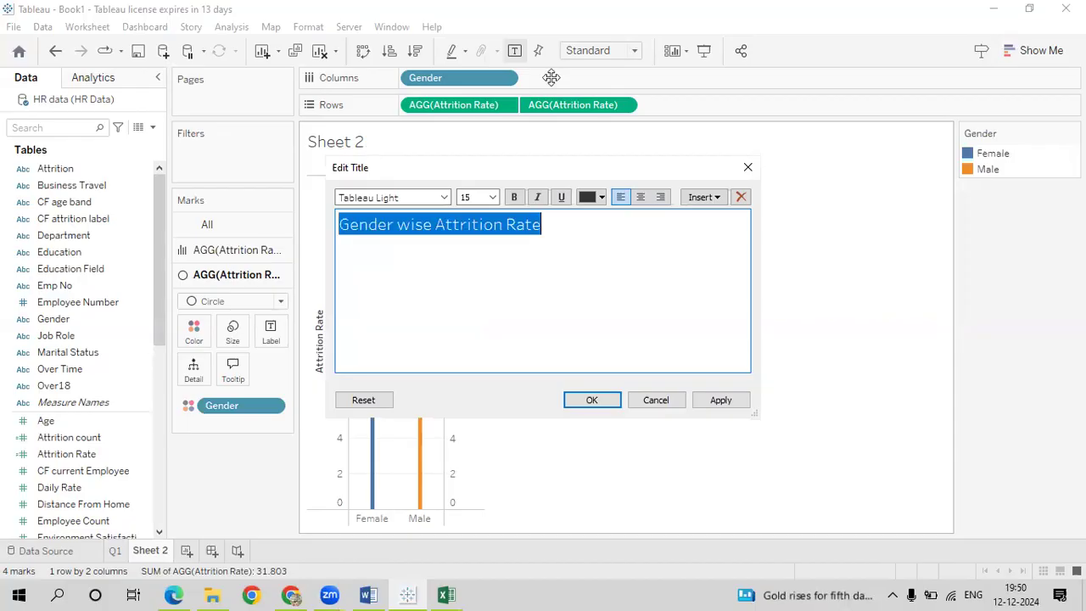
key(ctrl+e)
click(492, 197)
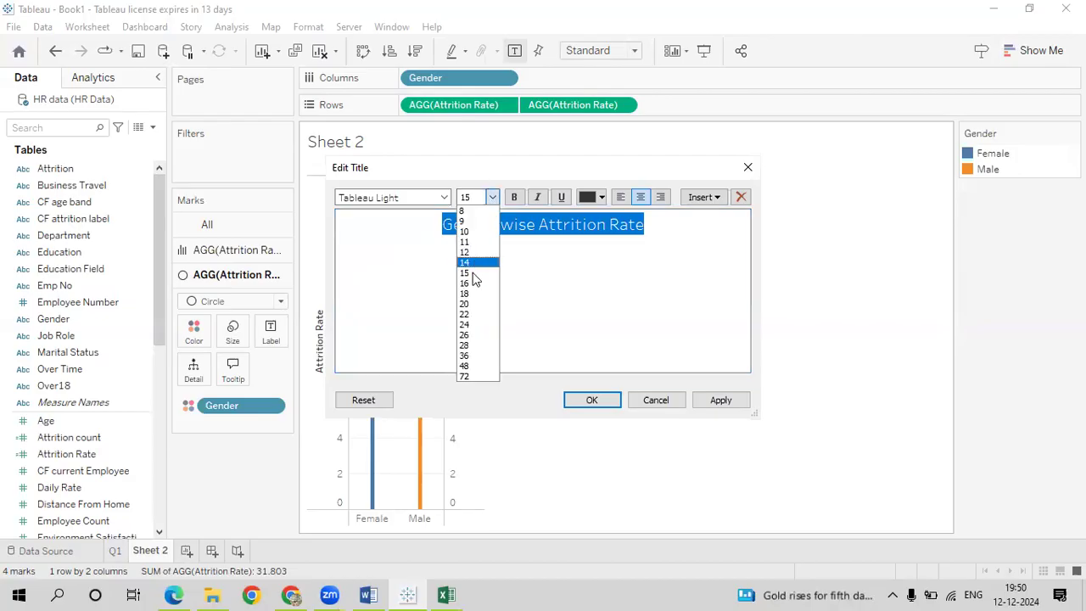
click(518, 202)
click(516, 199)
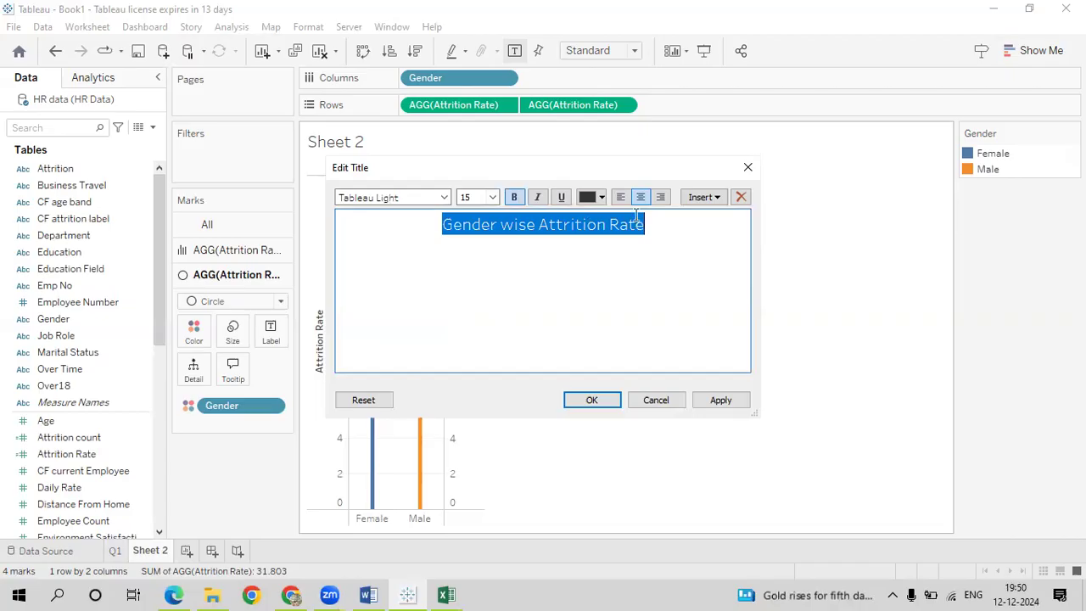
click(718, 402)
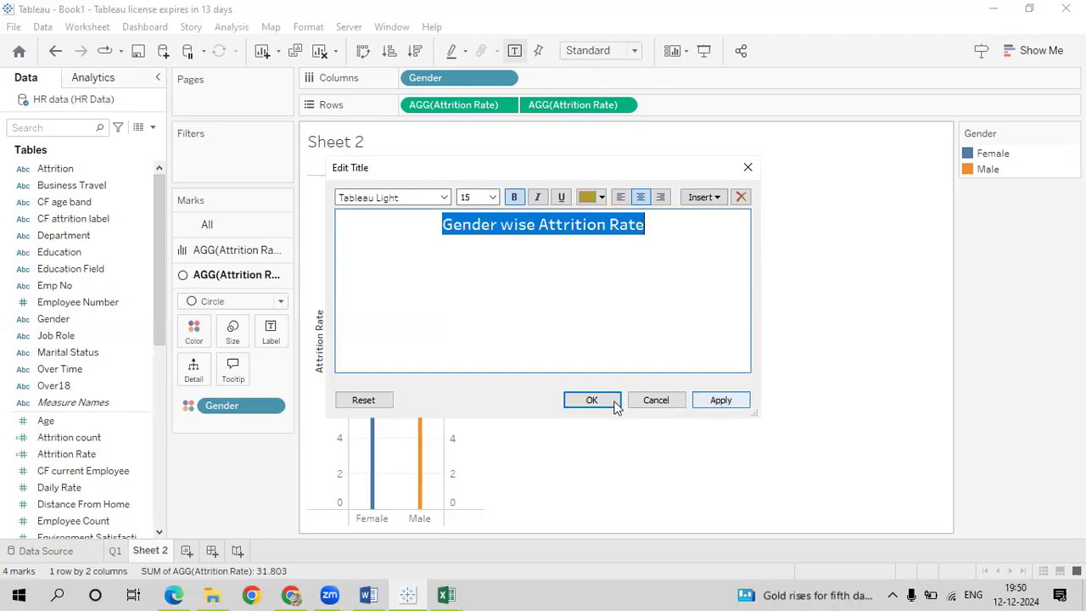
key(Escape)
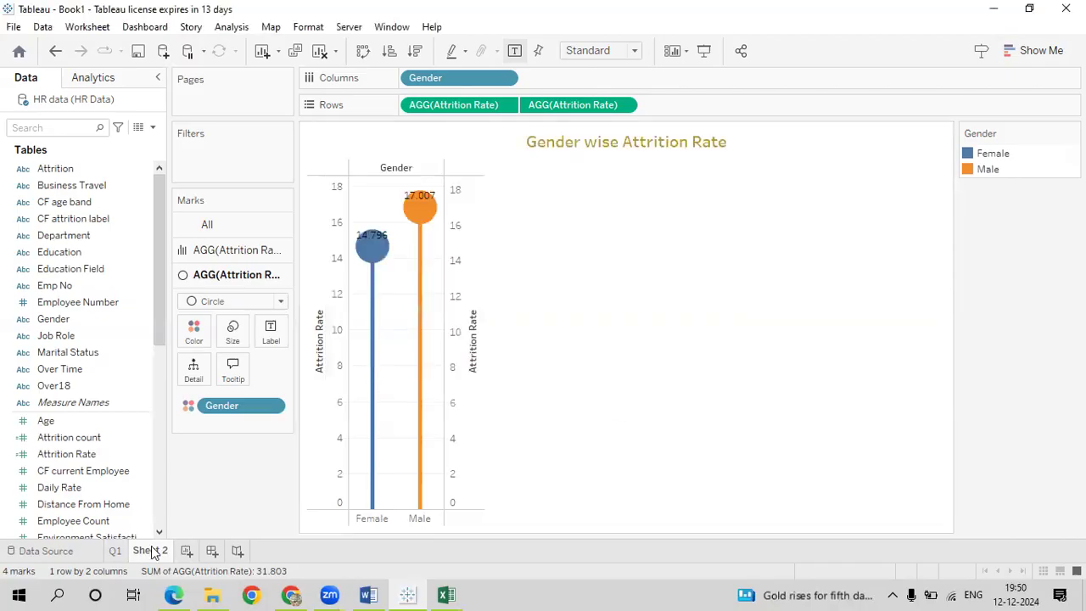
Rename the Sheet 2 worksheet as Q2
right_click(154, 552)
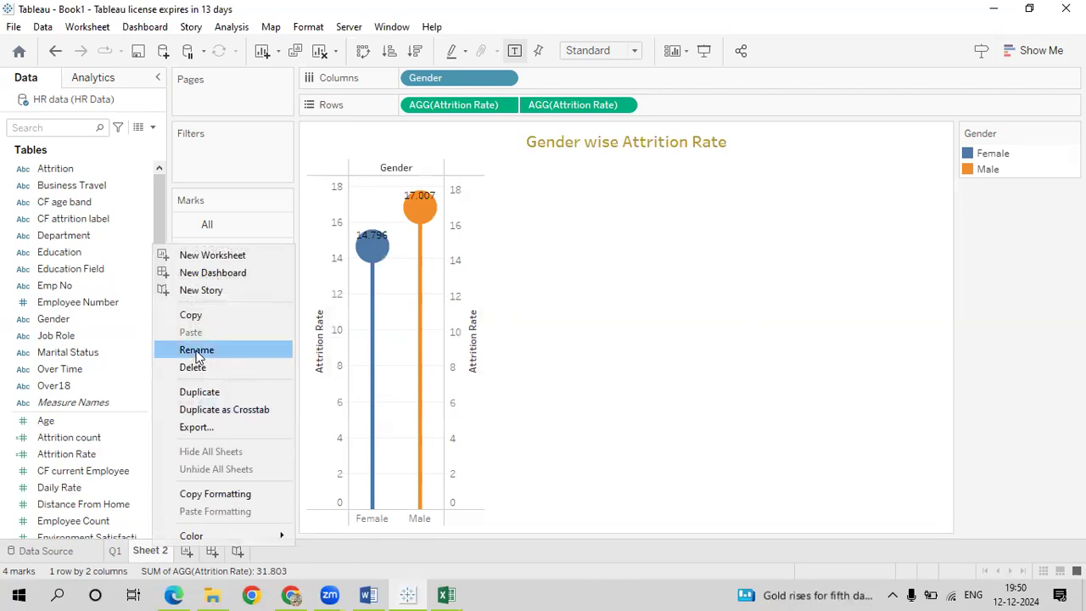
click(195, 350)
text(Q2)
key(Return)
click(580, 390)
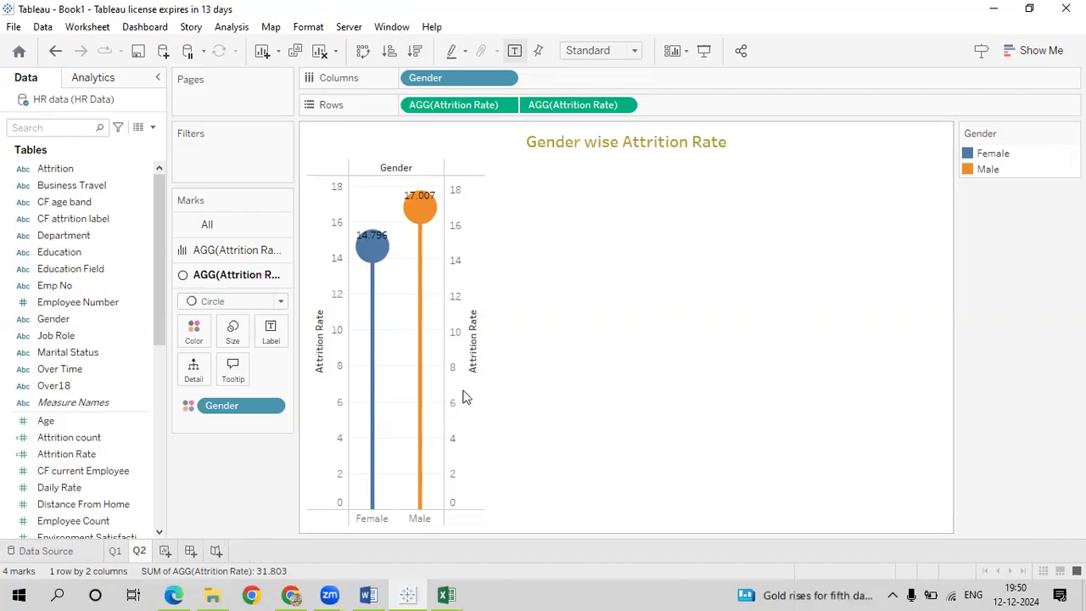
Switch to the lab syllabus PDF in Edge and highlight task iii, the pie chart of attrition percentage by Department Category
mouse_move(183, 591)
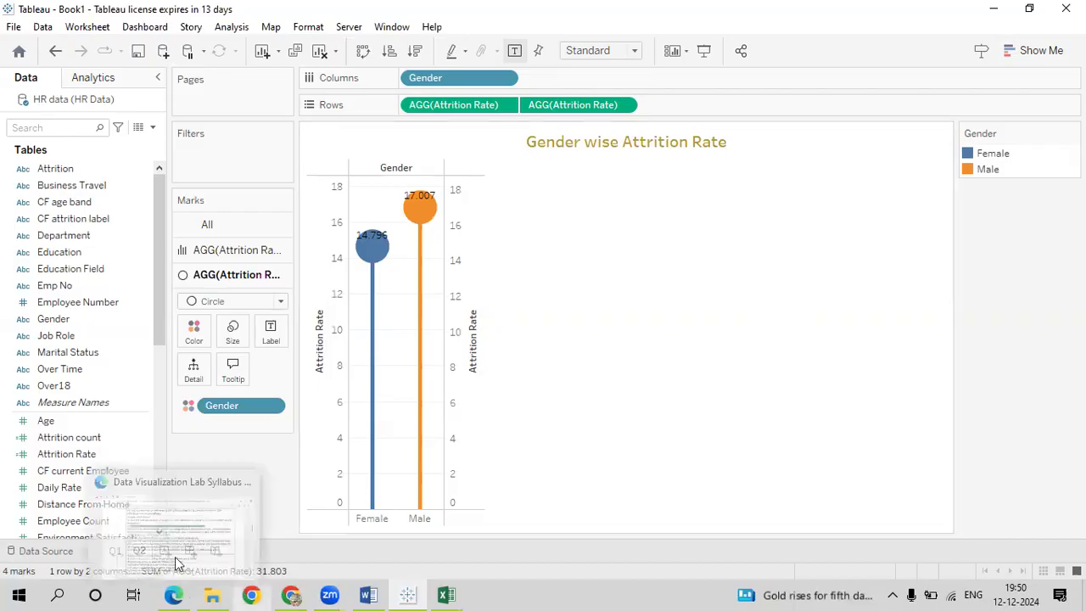
key(alt+Tab)
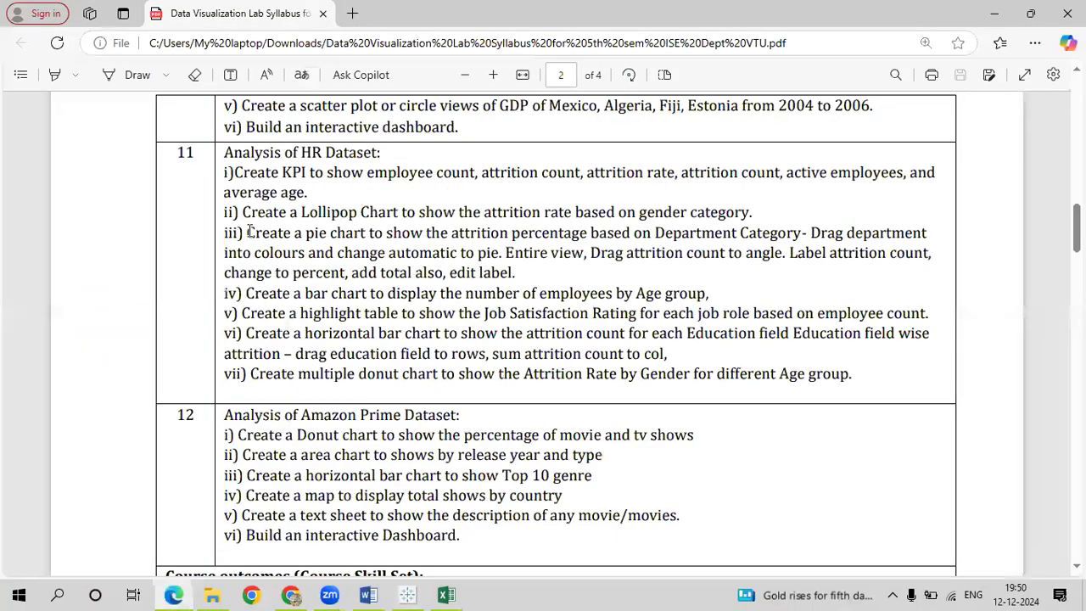
drag(248, 231, 802, 240)
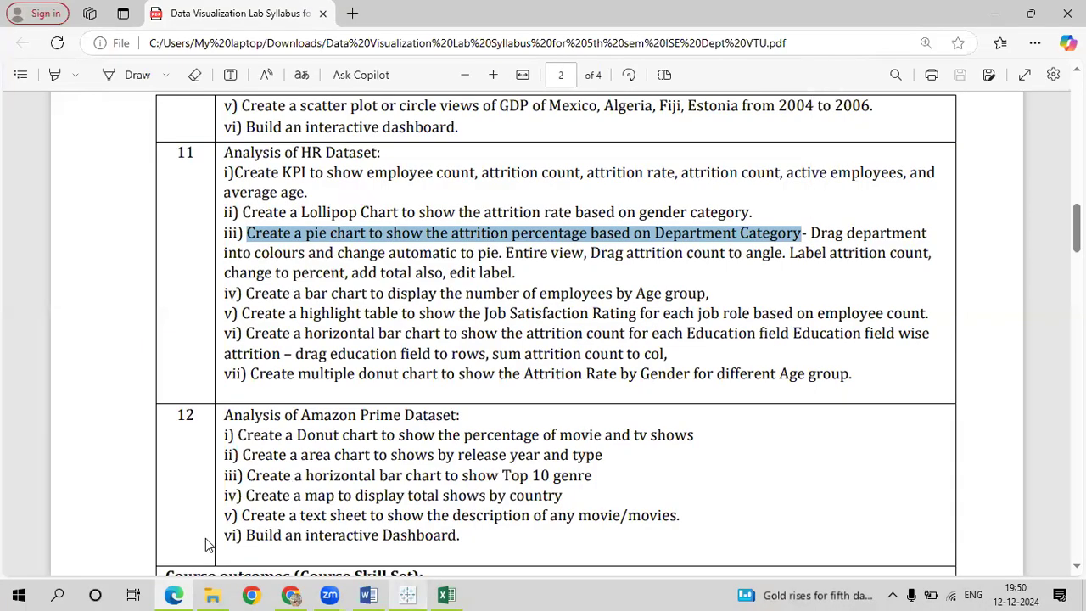
Switch to Tableau and create a pie chart of Attrition count by Department on a new worksheet
key(alt+Tab)
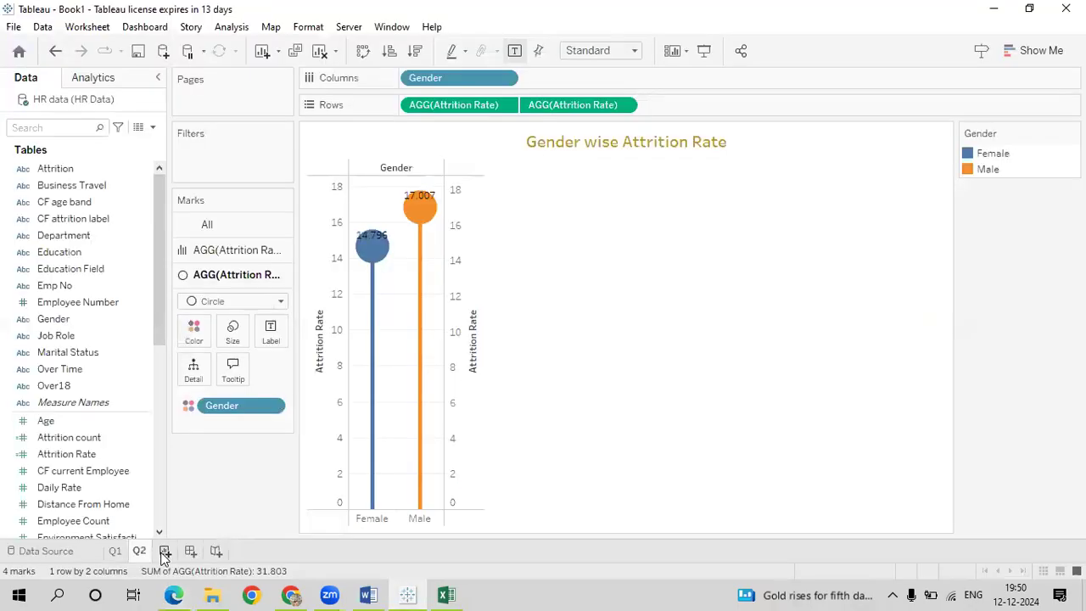
click(164, 552)
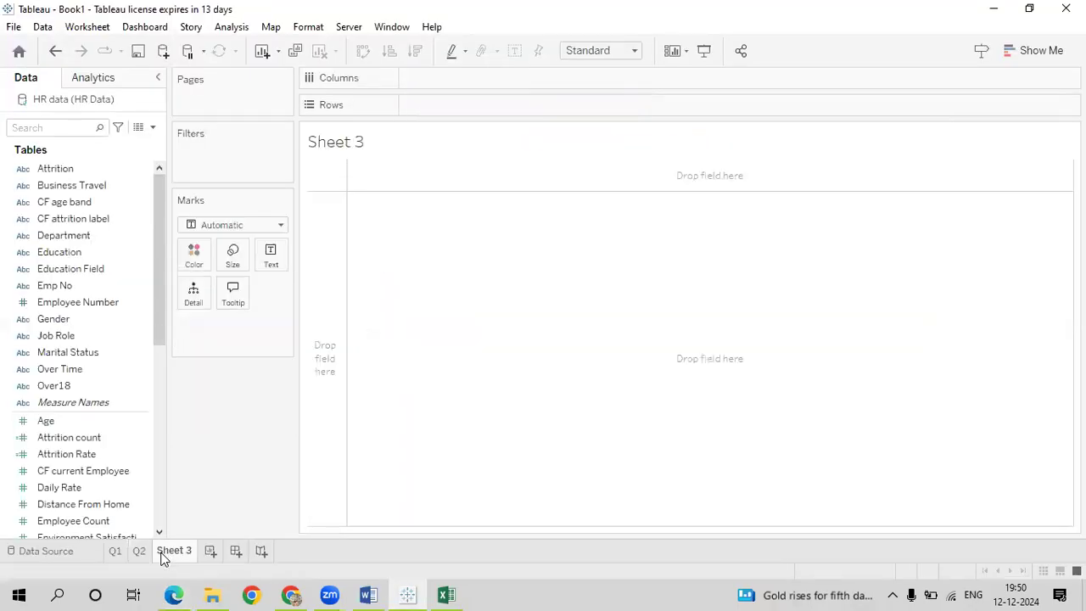
click(92, 269)
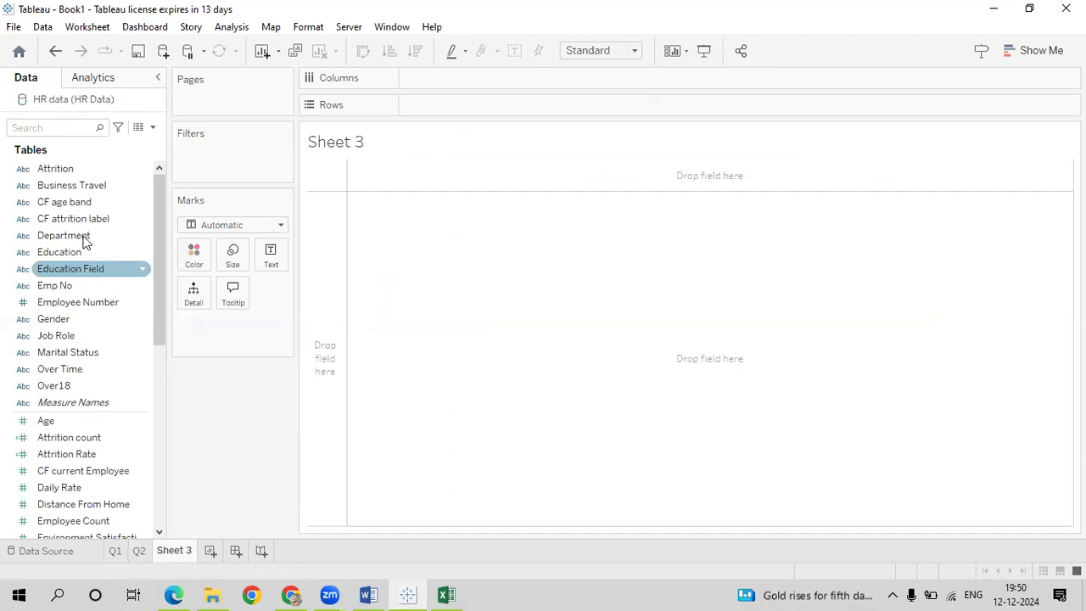
click(84, 240)
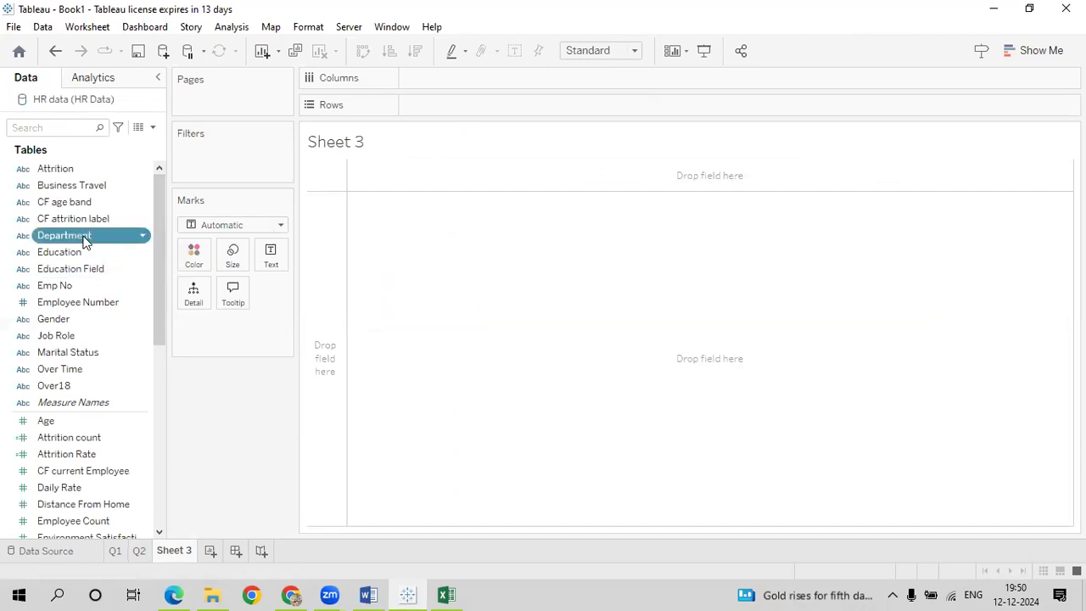
ctrl+click(56, 438)
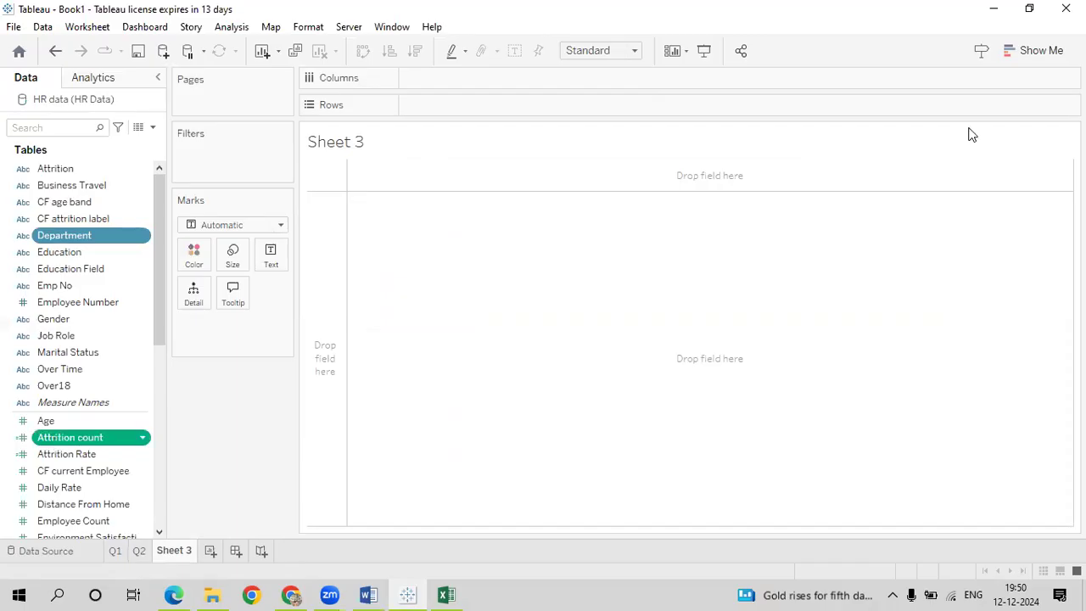
click(1014, 52)
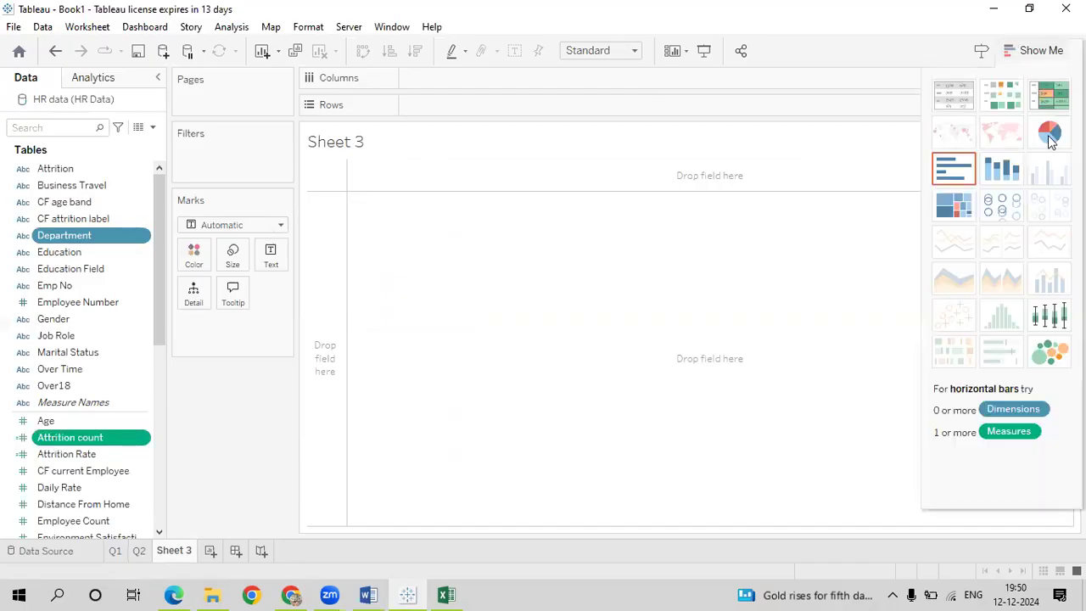
click(1050, 136)
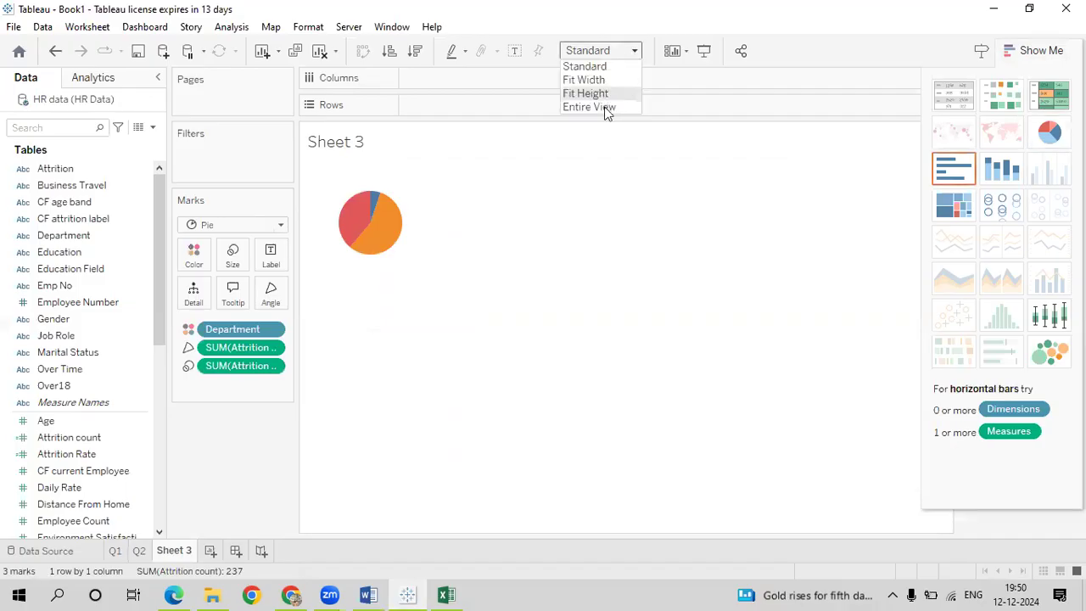
Fit the pie chart to Entire View and label its slices with Department and Attrition count
click(608, 108)
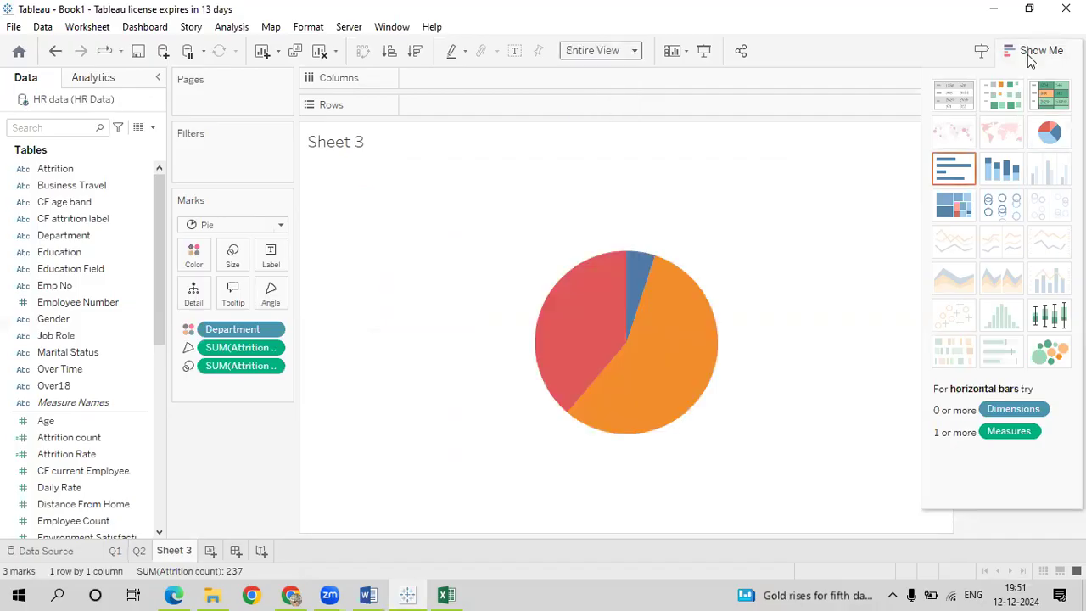
click(1027, 54)
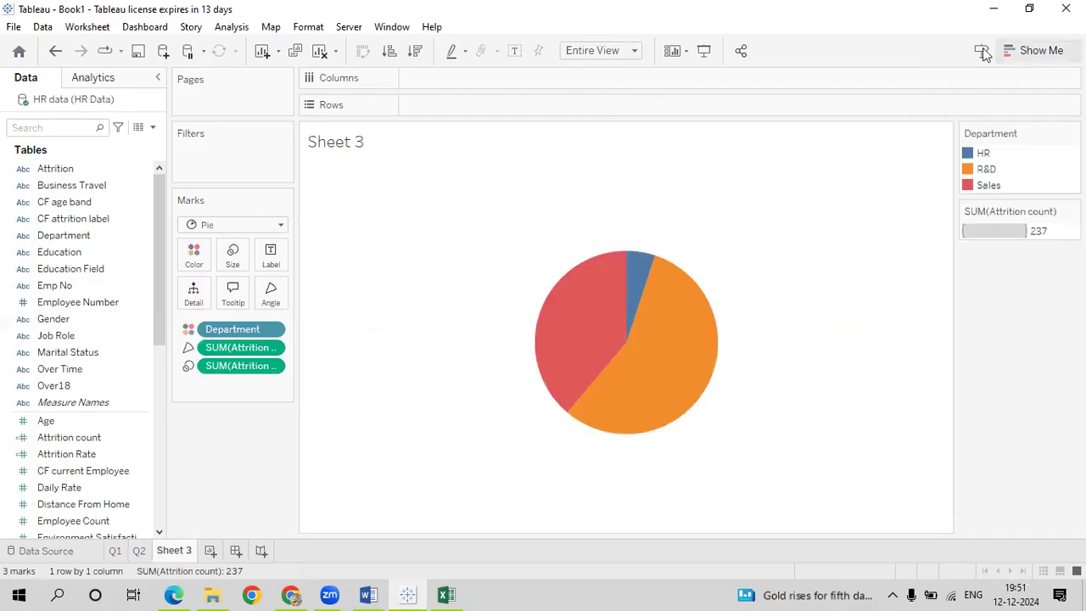
click(96, 224)
drag(93, 238, 280, 251)
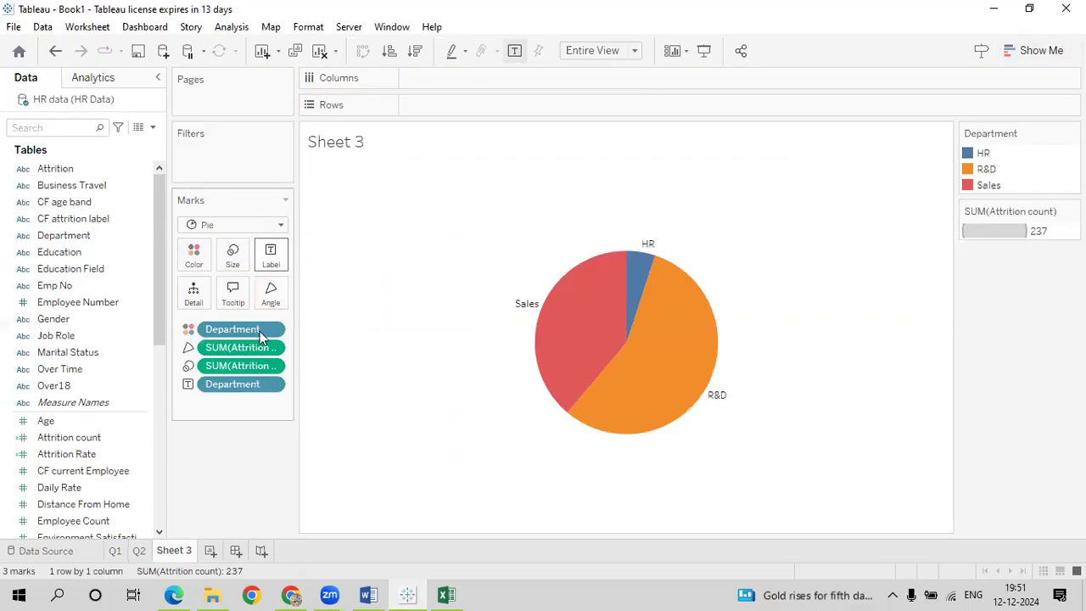
click(78, 454)
drag(78, 438, 270, 268)
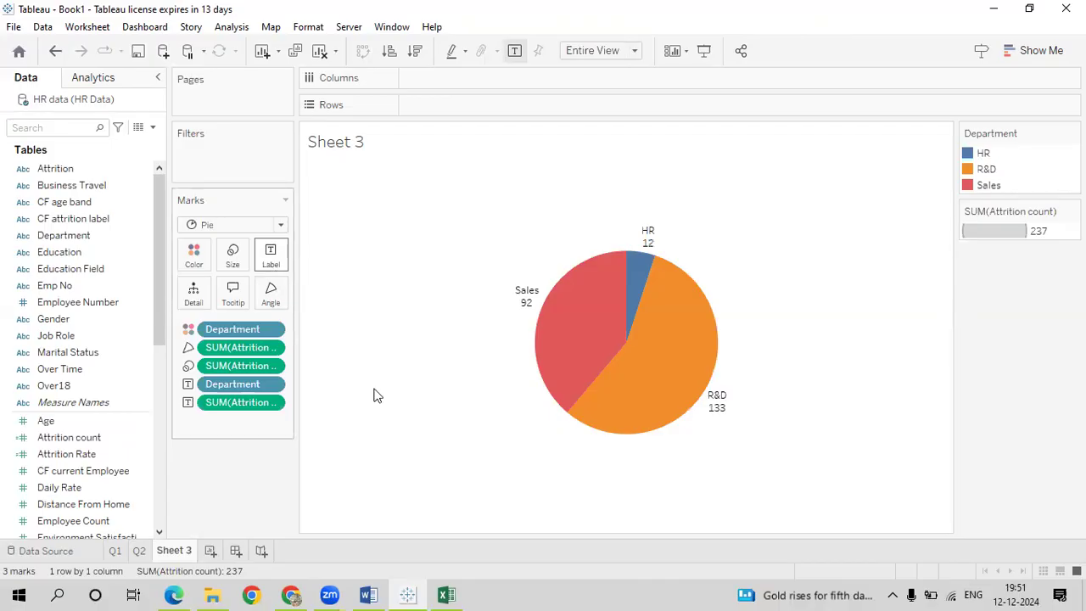
Apply the Percent of Total quick table calculation to the Attrition count label
click(272, 410)
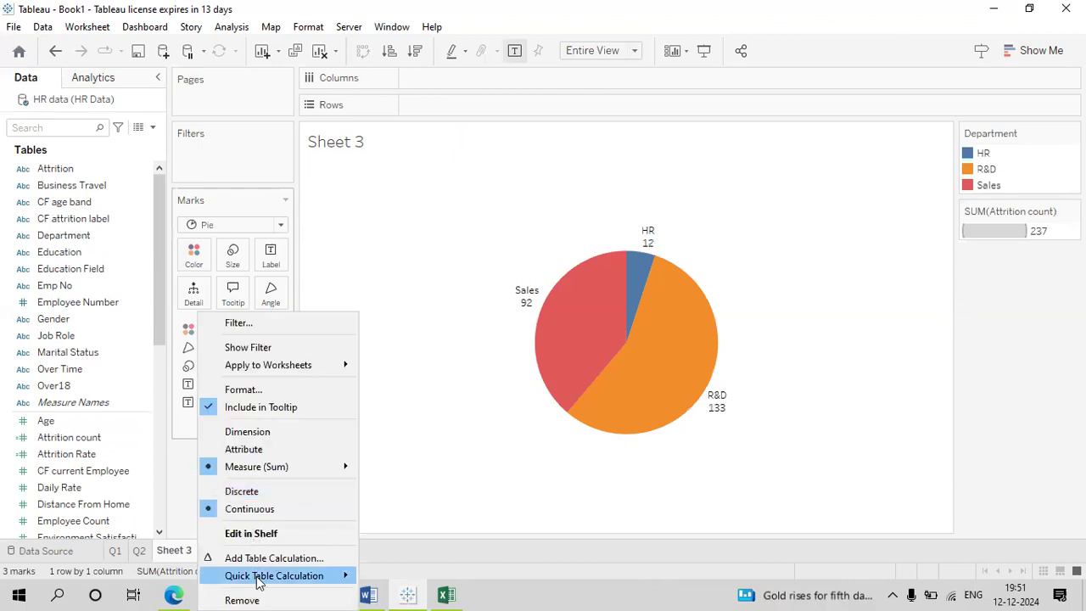
mouse_move(259, 582)
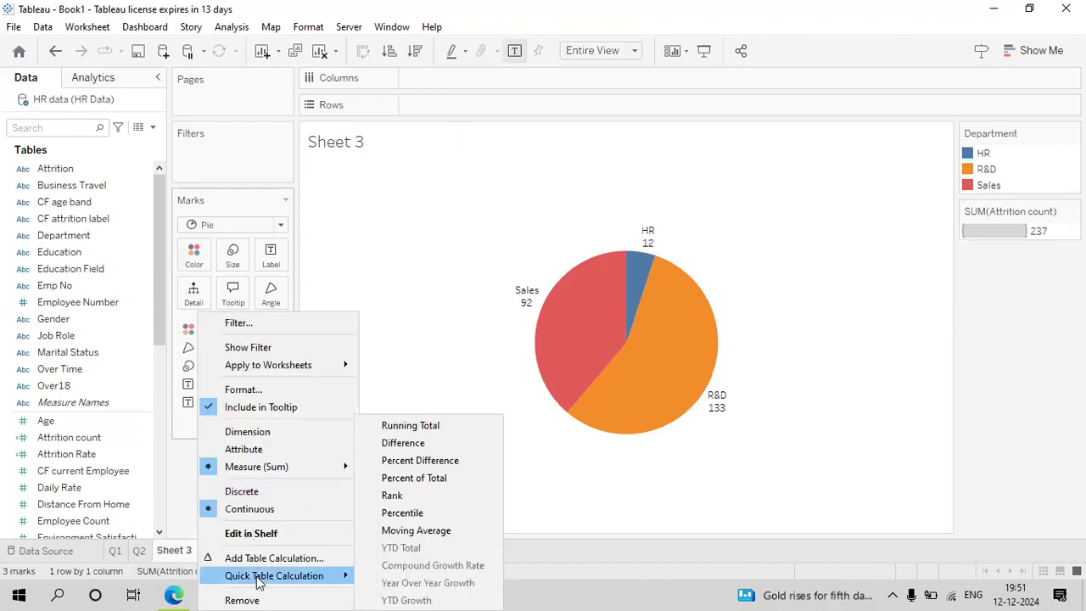
click(404, 481)
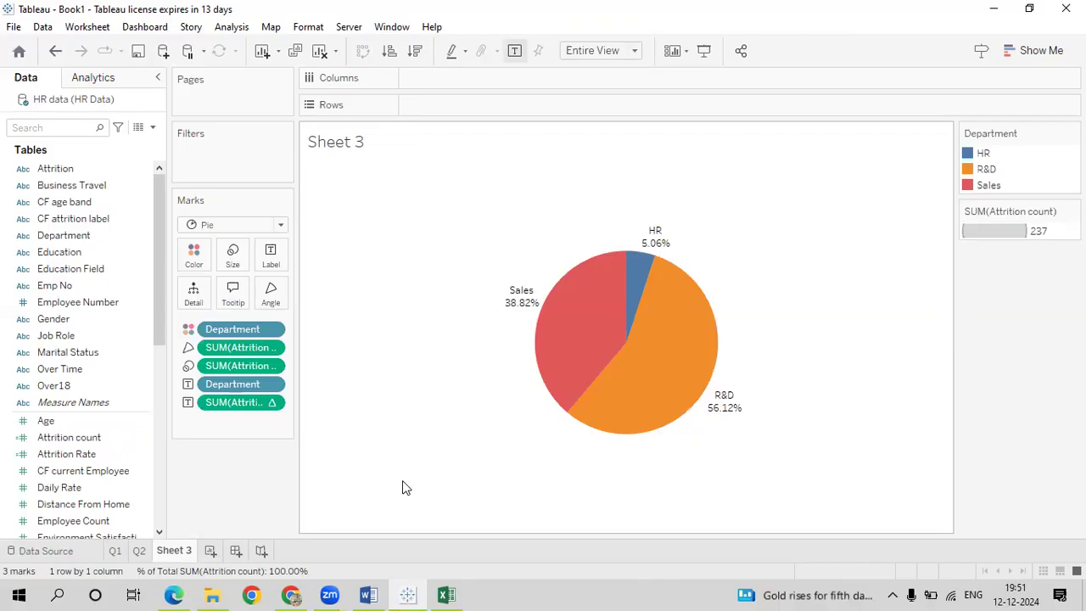
Replace the sheet title text with "Department wise Attrition"
double_click(343, 145)
key(BackSpace)
text(Depar)
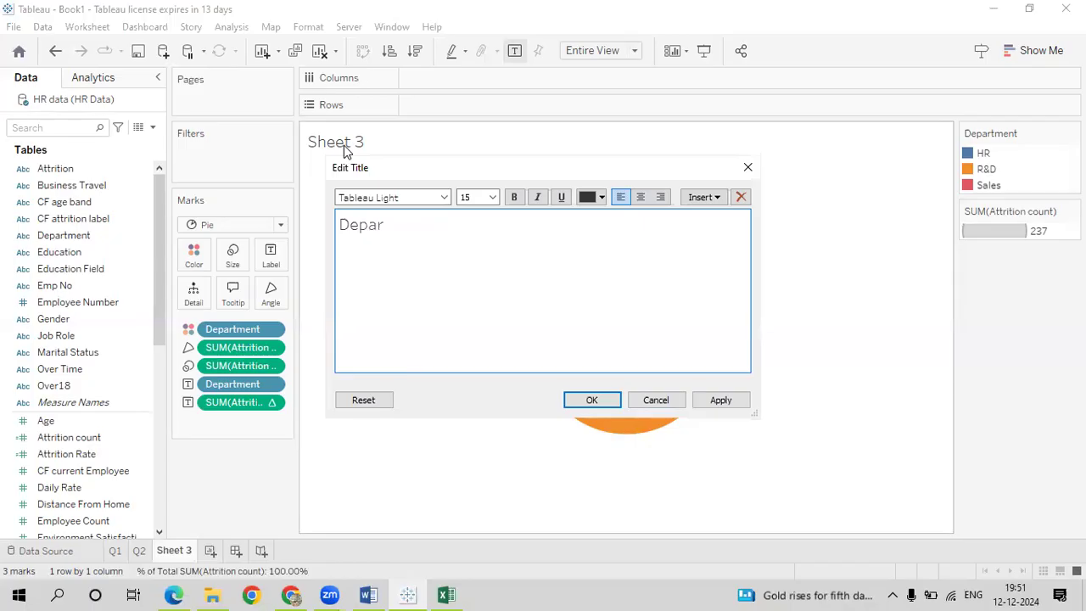
text(tment)
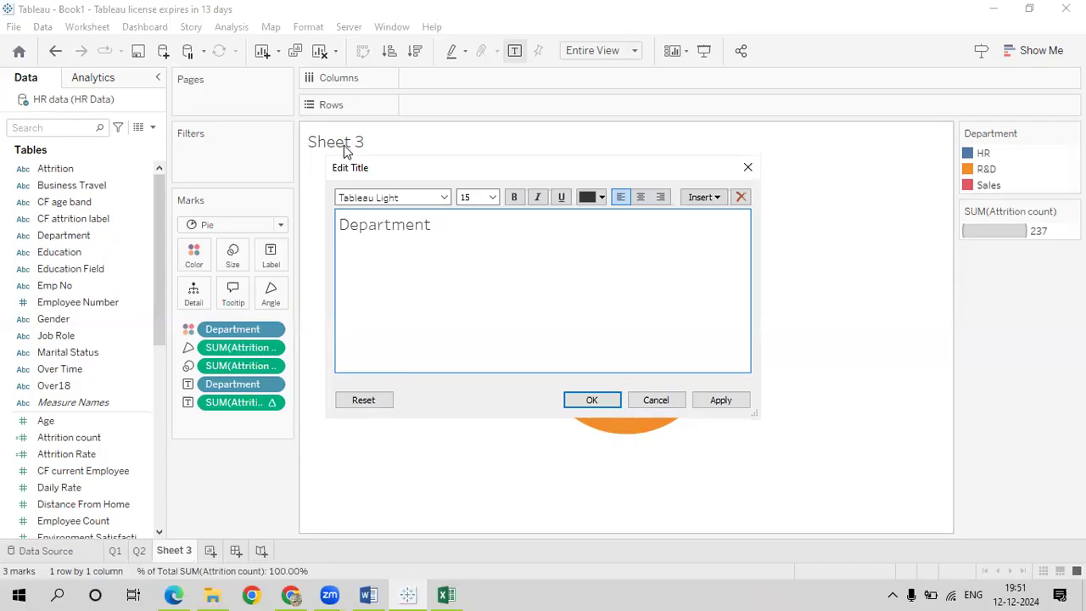
text( wise A)
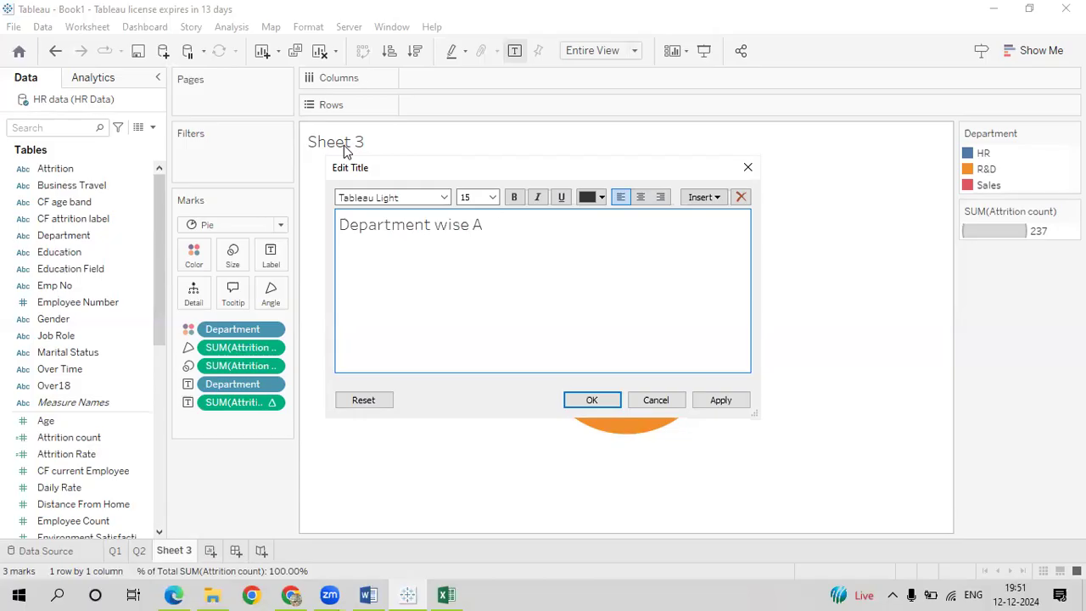
text(ttrition)
Make the whole title bold, centered and teal, and apply the formatting
key(ctrl+a)
click(514, 197)
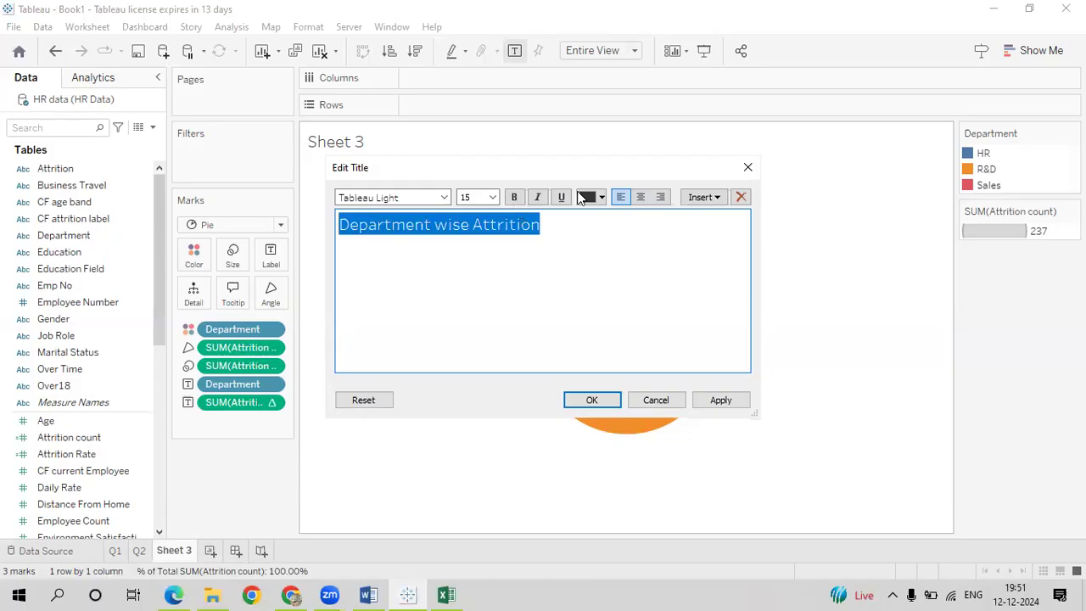
click(641, 197)
click(601, 197)
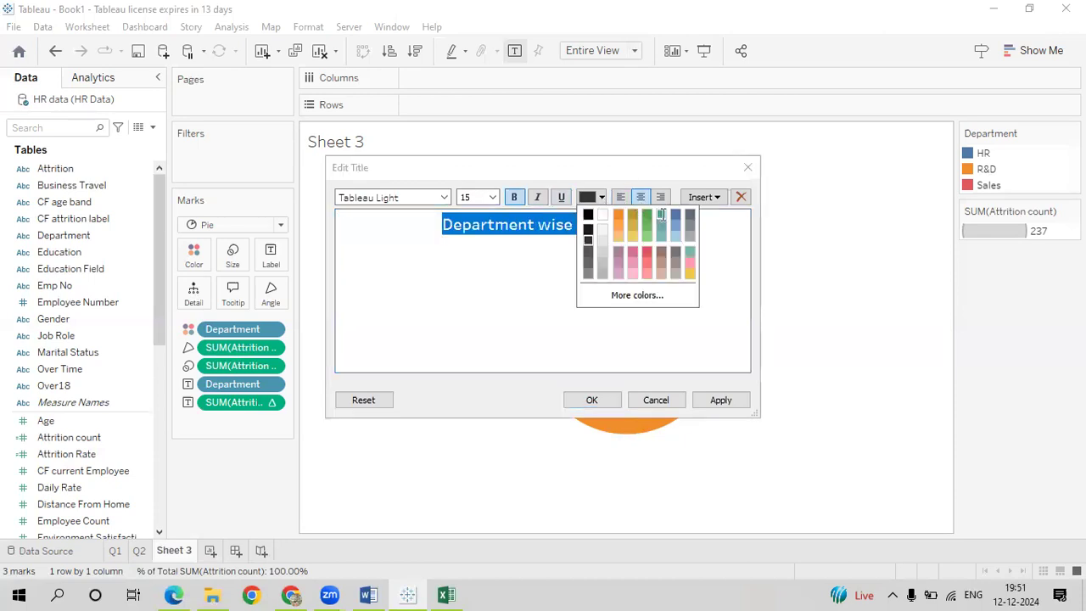
click(659, 215)
click(718, 400)
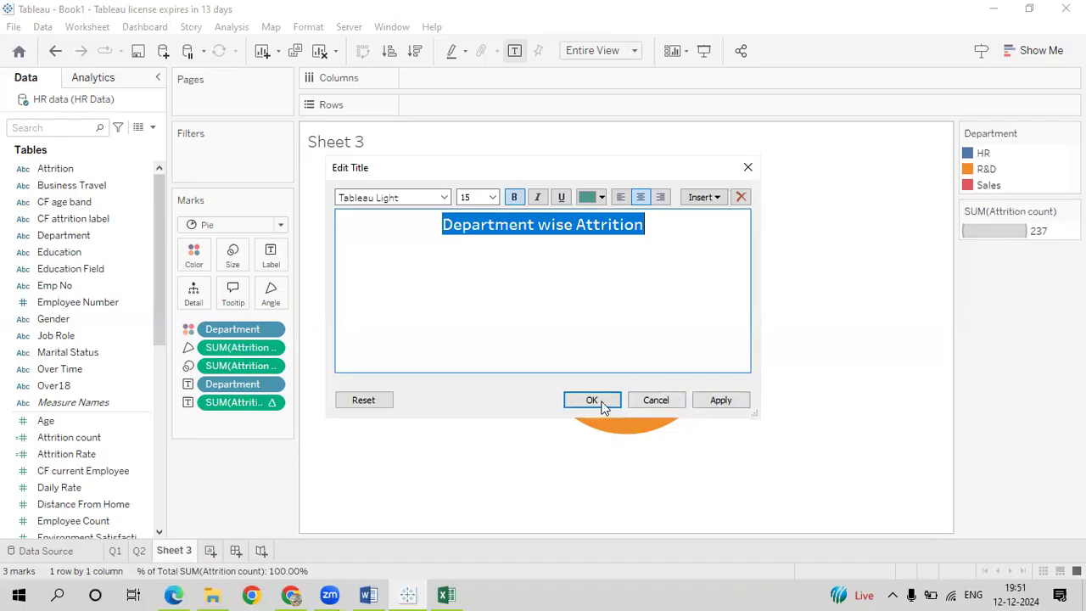
key(Return)
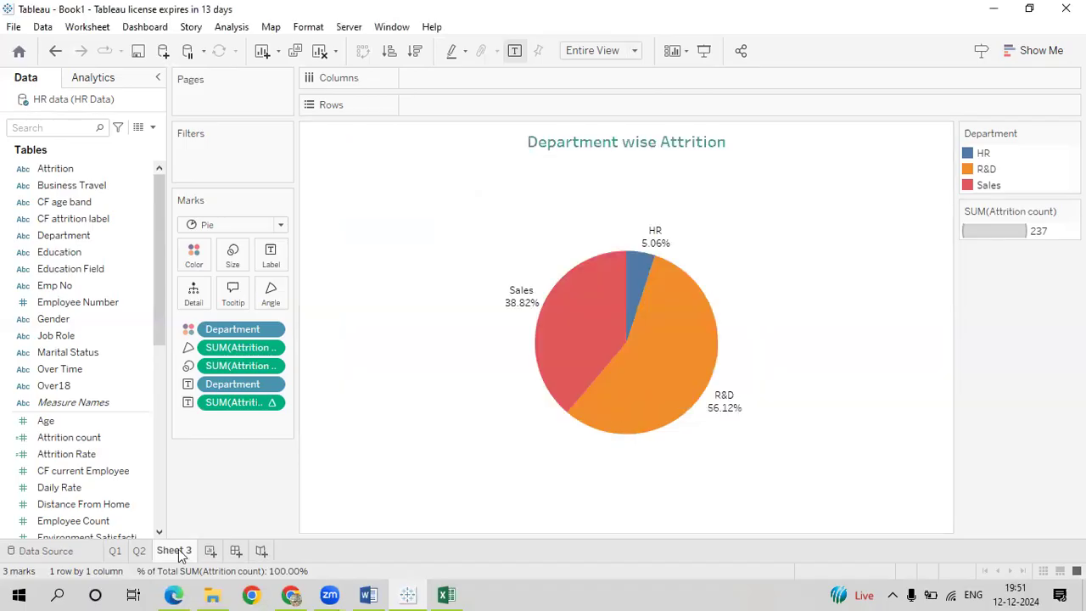
Rename the Sheet 3 worksheet as Q3
right_click(178, 553)
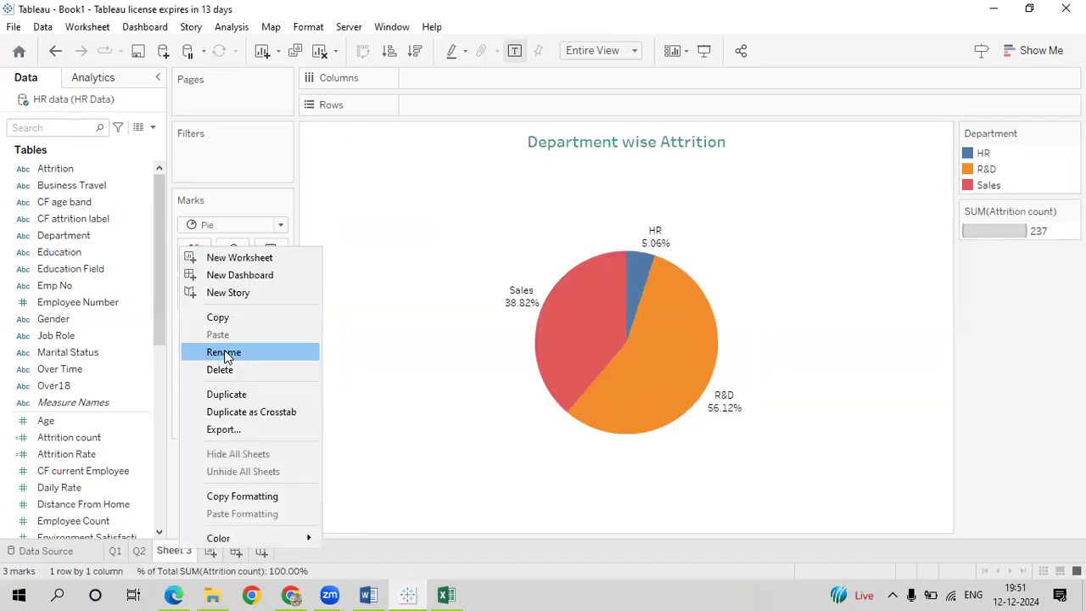
click(224, 352)
text(Q3)
key(Return)
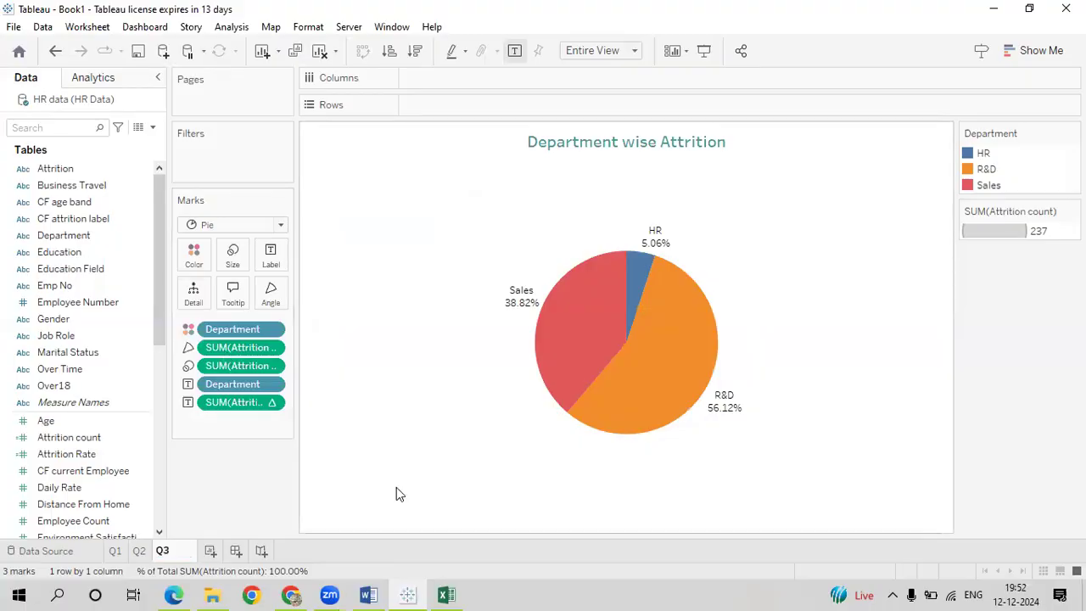